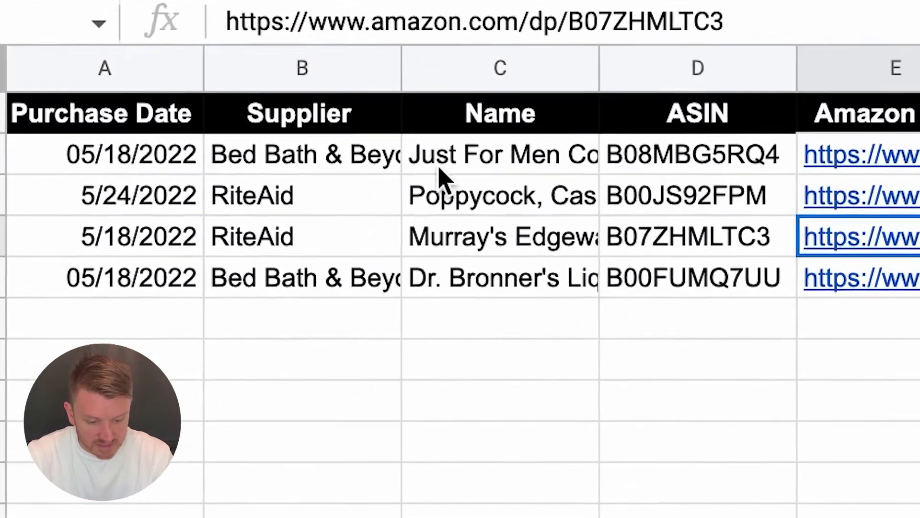
- Review the first product's entries across the purchasing log, from Supplier through Unit Price
{"action": "left_click", "coordinate": [140, 158]}
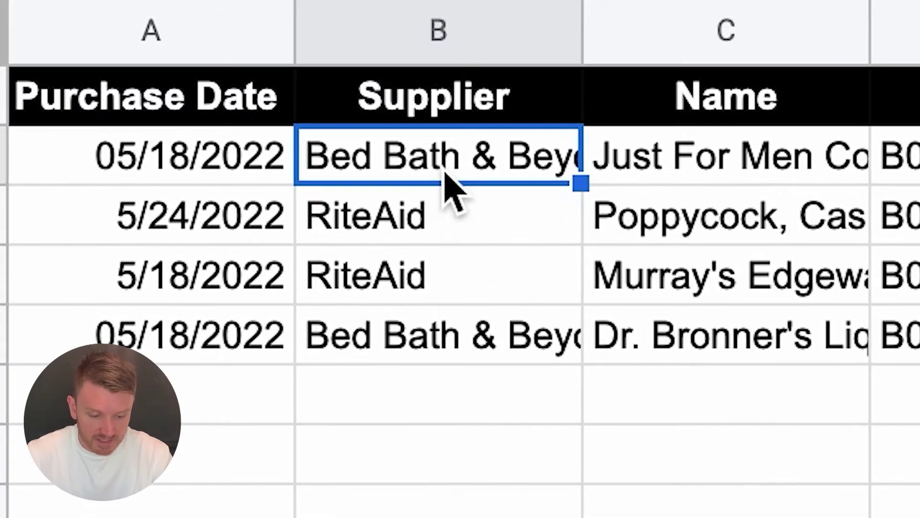
{"action": "key", "text": "Right"}
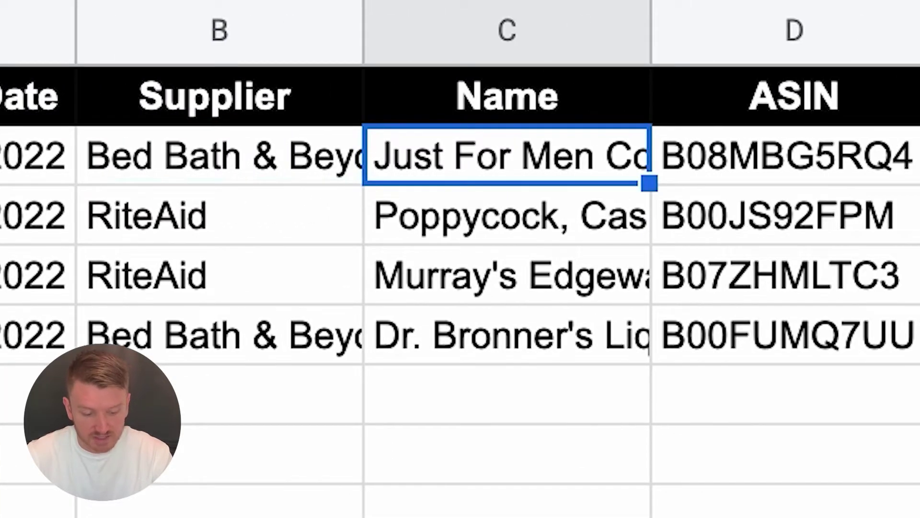
{"action": "key", "text": "Right"}
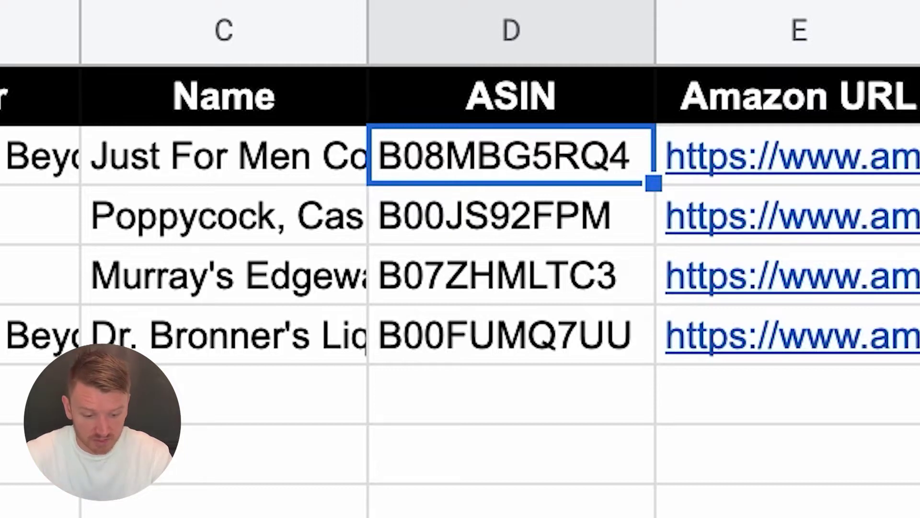
{"action": "key", "text": "Right"}
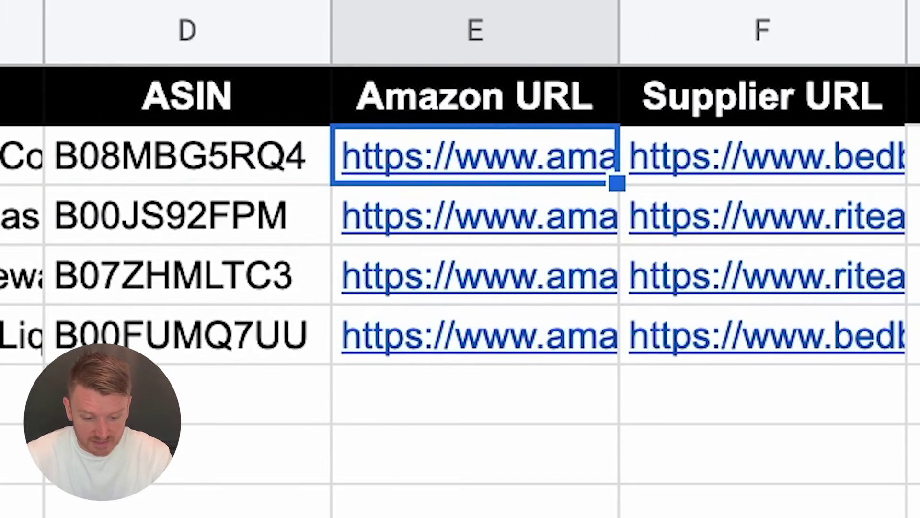
{"action": "key", "text": "Right"}
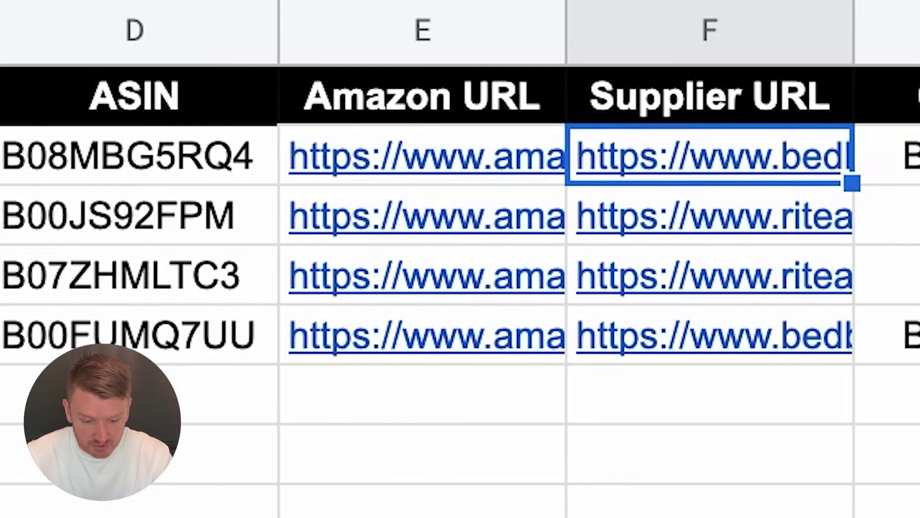
{"action": "key", "text": "Right"}
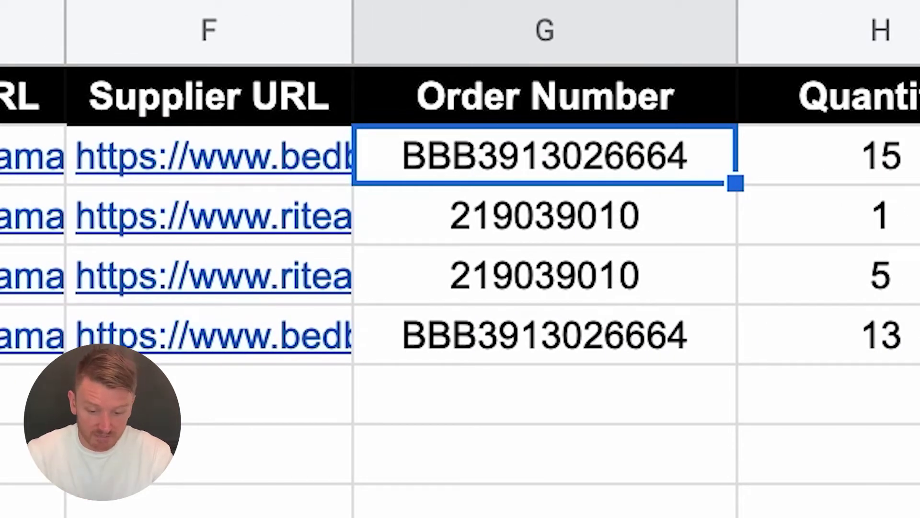
{"action": "key", "text": "Right"}
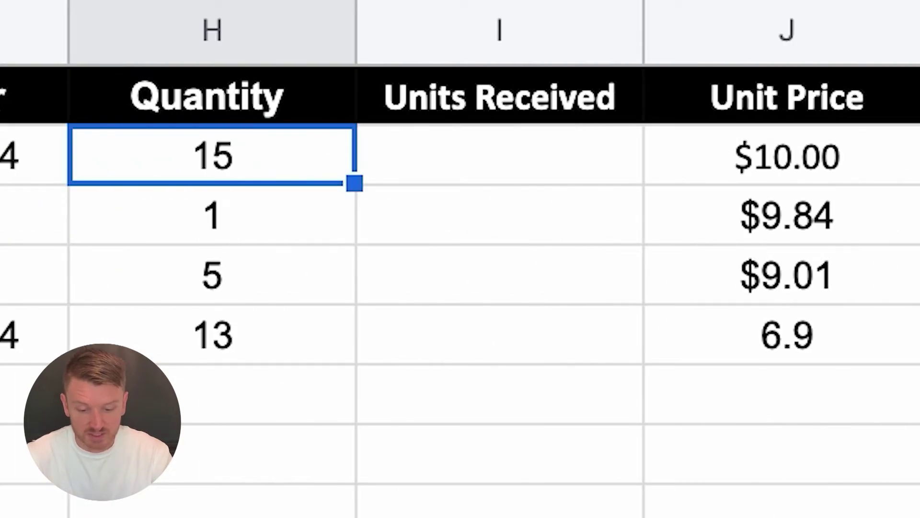
{"action": "key", "text": "Right"}
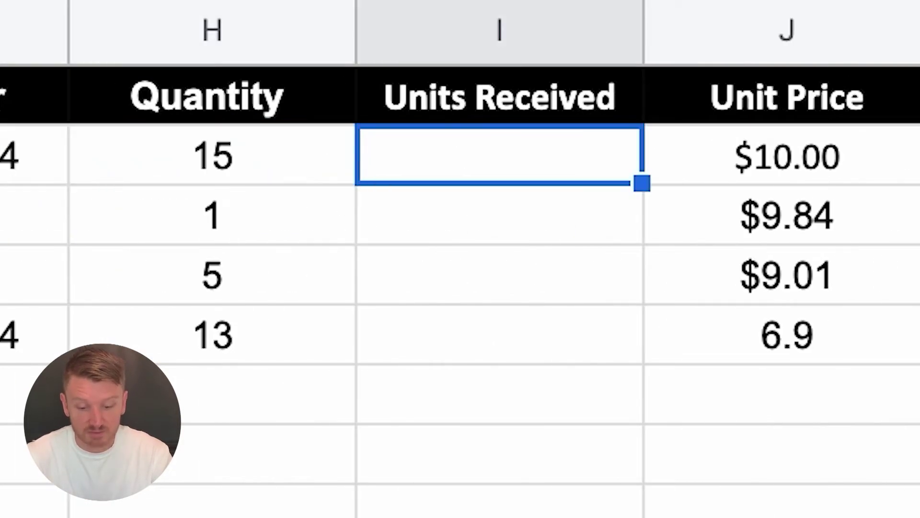
{"action": "key", "text": "Right"}
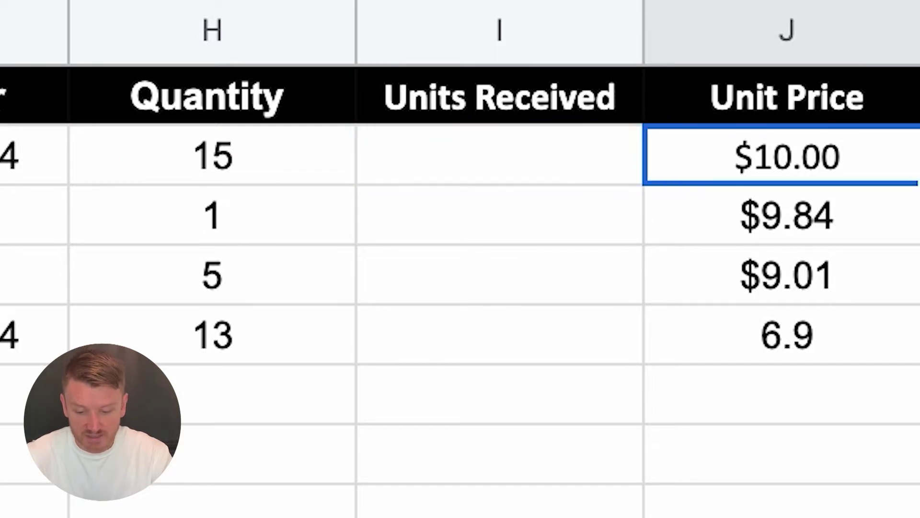
- Fill in Units Received for the four logged products with 15, 1, 5 and 13
{"action": "key", "text": "Left"}
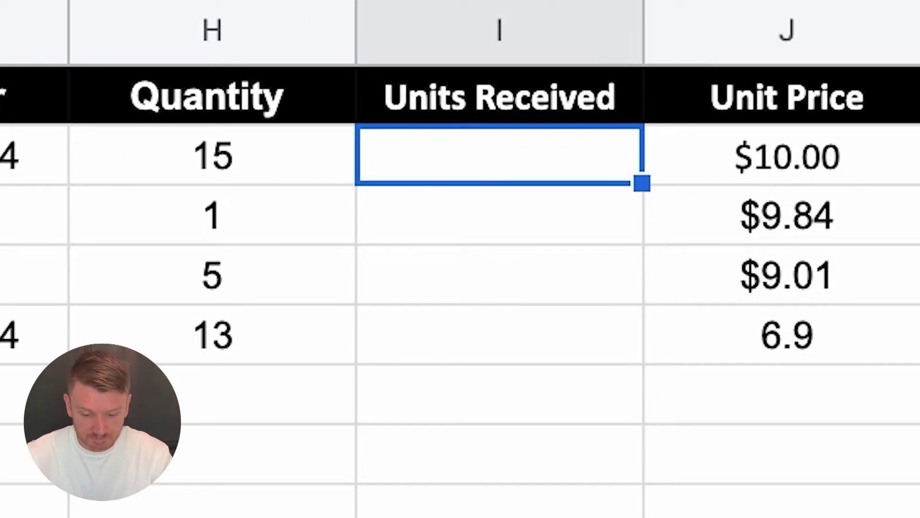
{"action": "type", "text": "15"}
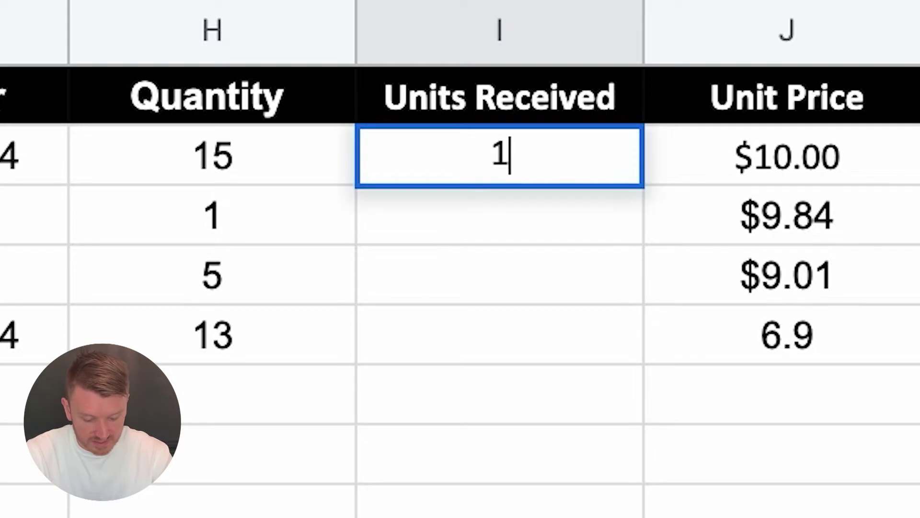
{"action": "key", "text": "Return"}
{"action": "type", "text": "1"}
{"action": "key", "text": "Return"}
{"action": "type", "text": "5"}
{"action": "key", "text": "Return"}
{"action": "type", "text": "13"}
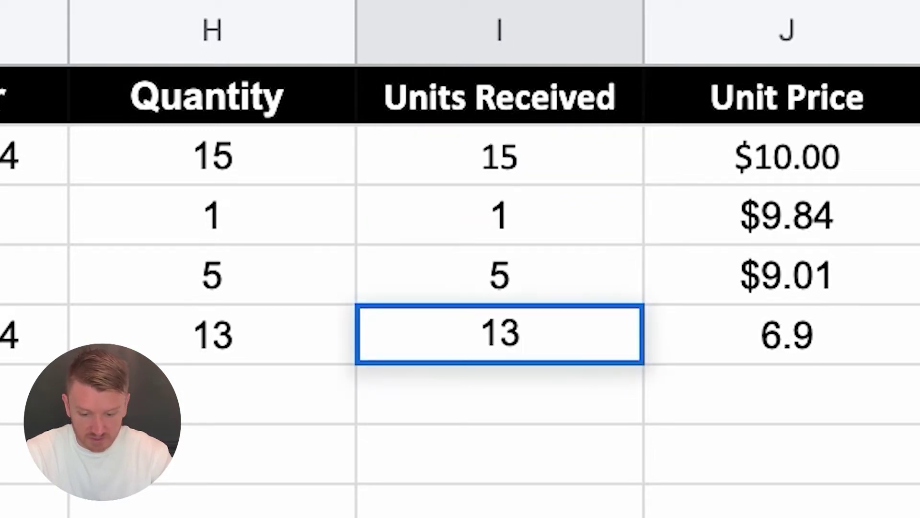
{"action": "key", "text": "Return"}
- Go back to the first product row and check its full name in the Name column
{"action": "key", "text": "Left"}
{"action": "key", "text": "Left"}
{"action": "key", "text": "Left"}
{"action": "key", "text": "Left"}
{"action": "key", "text": "Left"}
{"action": "key", "text": "Left"}
{"action": "key", "text": "Left"}
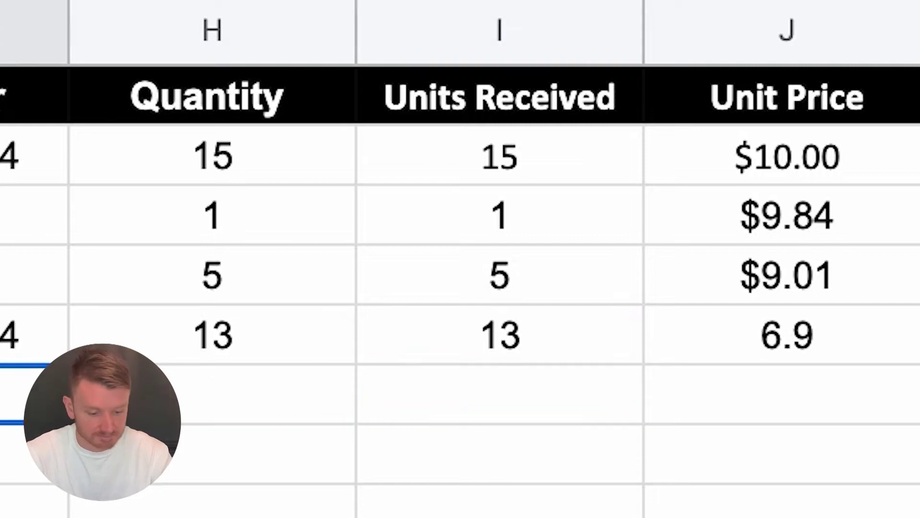
{"action": "key", "text": "Up"}
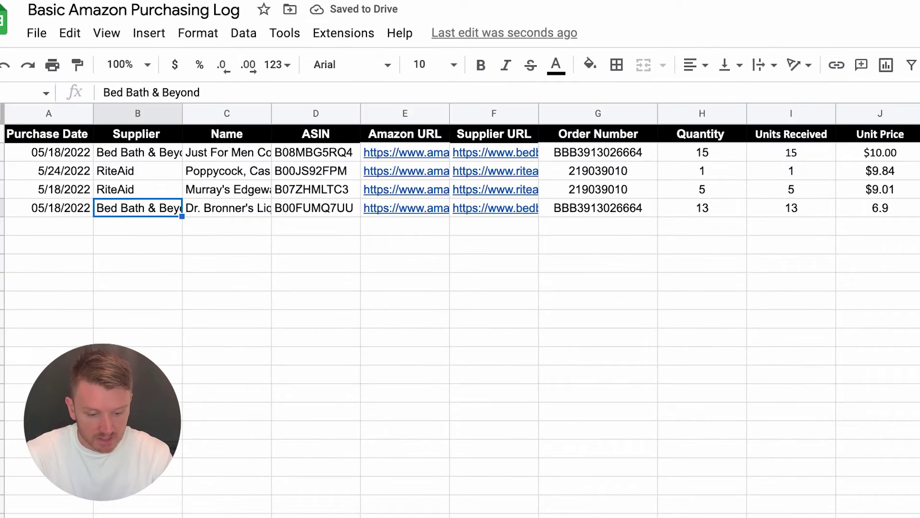
{"action": "key", "text": "Up"}
{"action": "key", "text": "Up"}
{"action": "key", "text": "Up"}
{"action": "key", "text": "Right"}
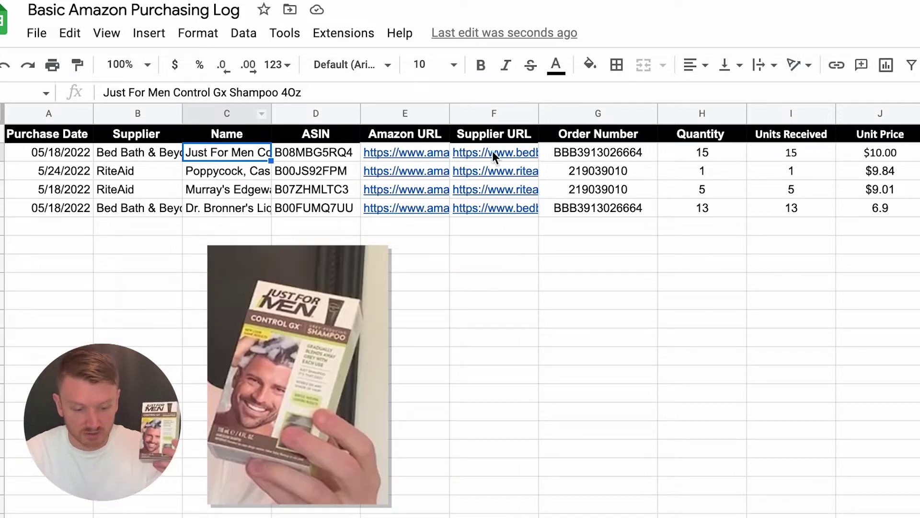
- Open the Supplier URL of the first product and check the shampoo's price at Bed Bath & Beyond
{"action": "left_click", "coordinate": [493, 150]}
{"action": "left_click", "coordinate": [566, 182]}
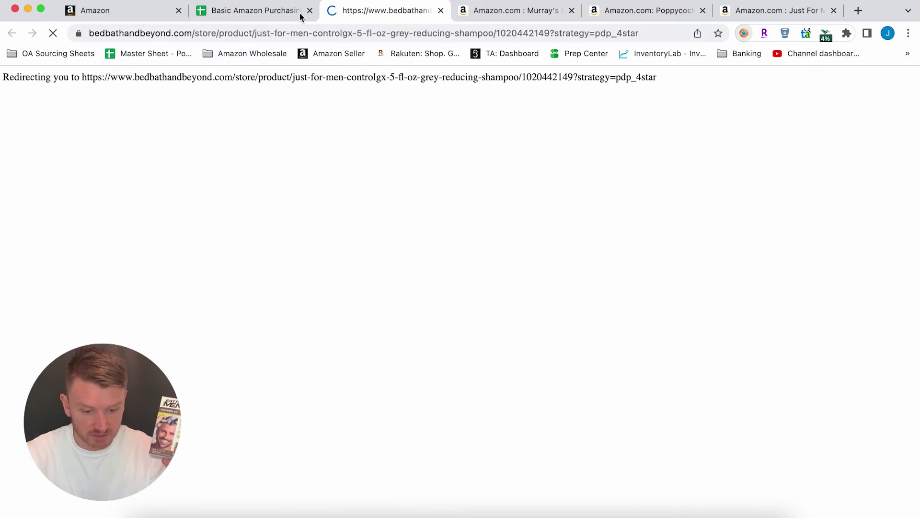
{"action": "scroll", "coordinate": [479, 286], "scroll_direction": "down", "scroll_amount": 3}
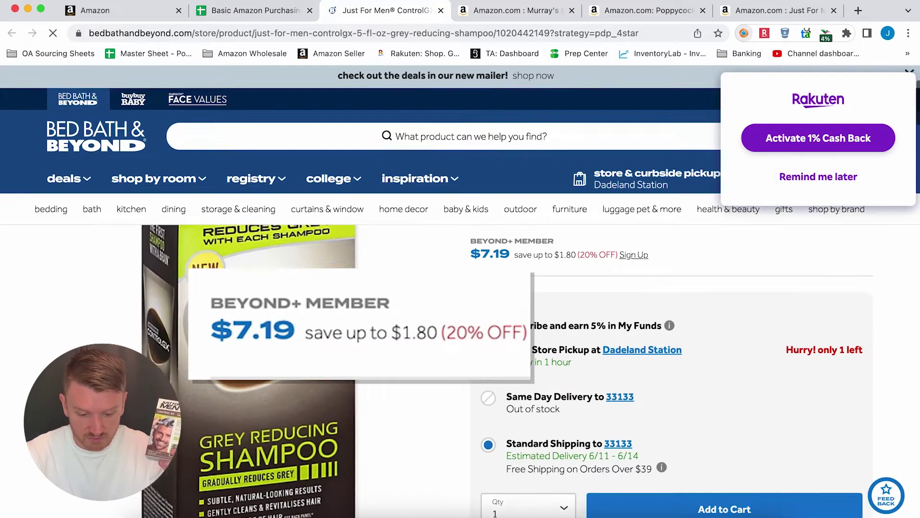
- Open the first product's Amazon URL to check its selling price and compare it with the Unit Price in the log
{"action": "left_click", "coordinate": [239, 17]}
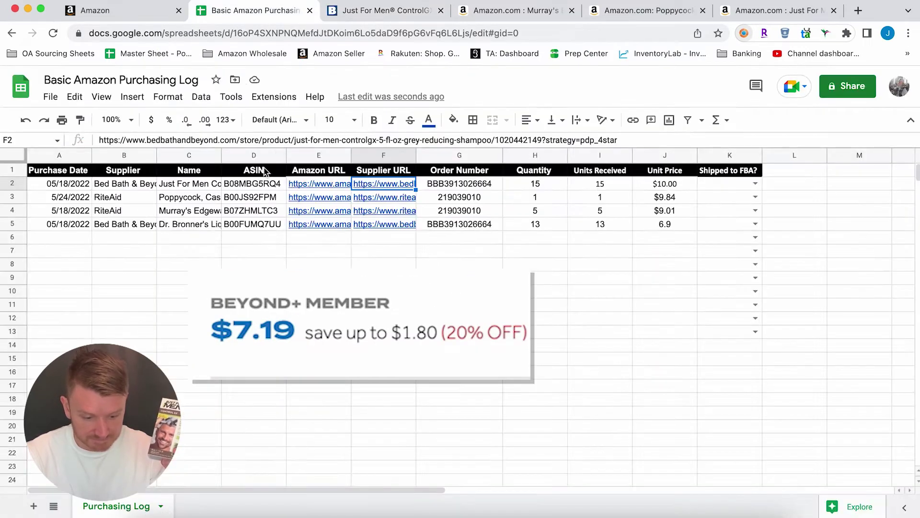
{"action": "left_click", "coordinate": [297, 188]}
{"action": "left_click", "coordinate": [368, 211]}
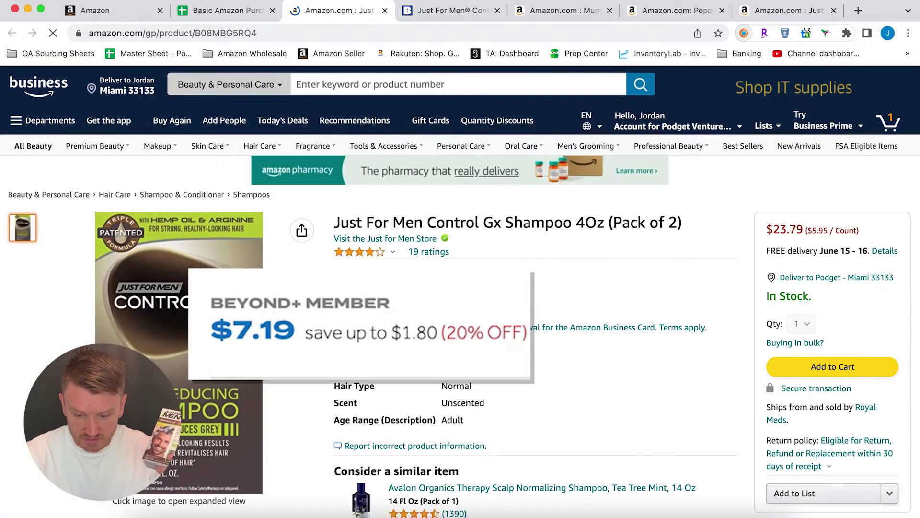
{"action": "scroll", "coordinate": [444, 186], "scroll_direction": "down", "scroll_amount": 3}
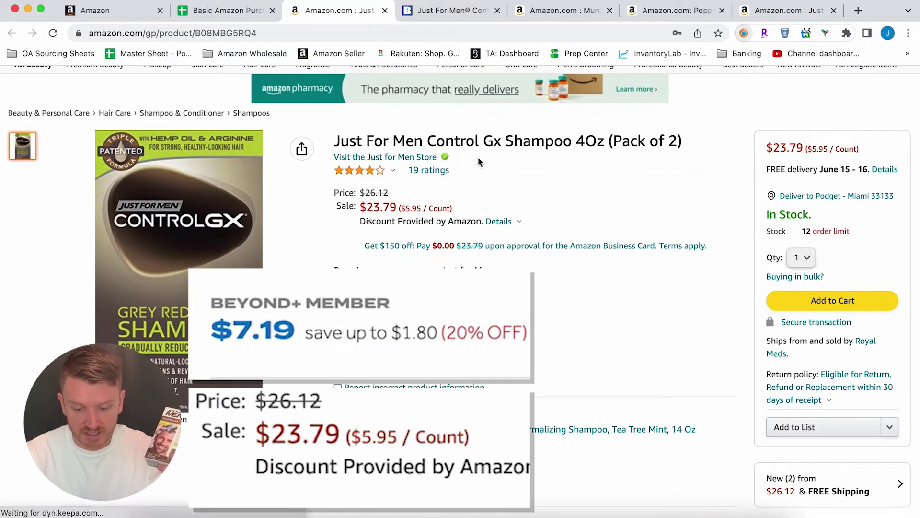
{"action": "left_click", "coordinate": [235, 15]}
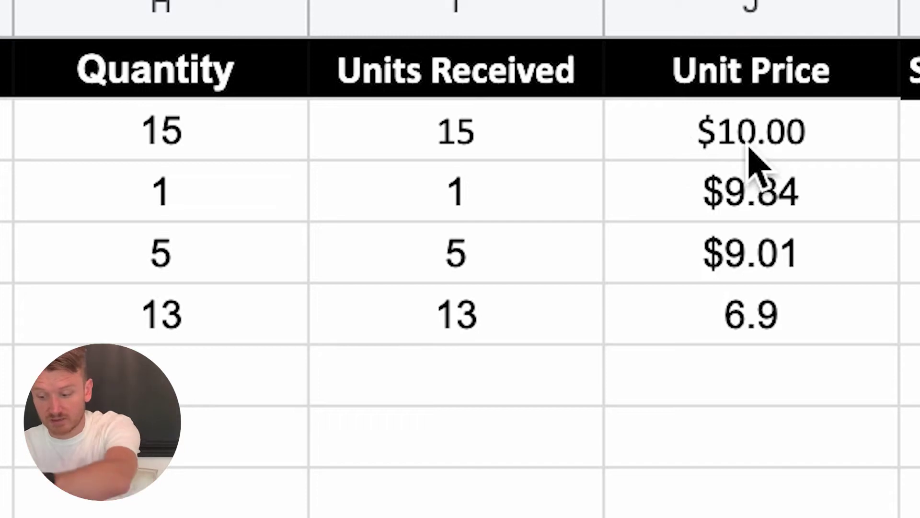
{"action": "left_click", "coordinate": [783, 138]}
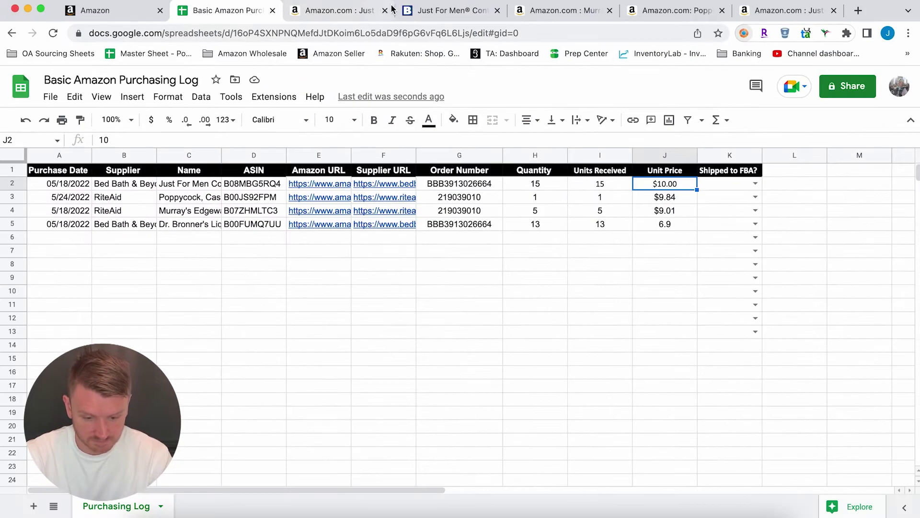
- Close the five supplier and Amazon product pages, keeping the purchasing log and Seller Central open
{"action": "left_click", "coordinate": [385, 10]}
{"action": "left_click", "coordinate": [385, 11]}
{"action": "left_click", "coordinate": [385, 10]}
{"action": "left_click", "coordinate": [385, 11]}
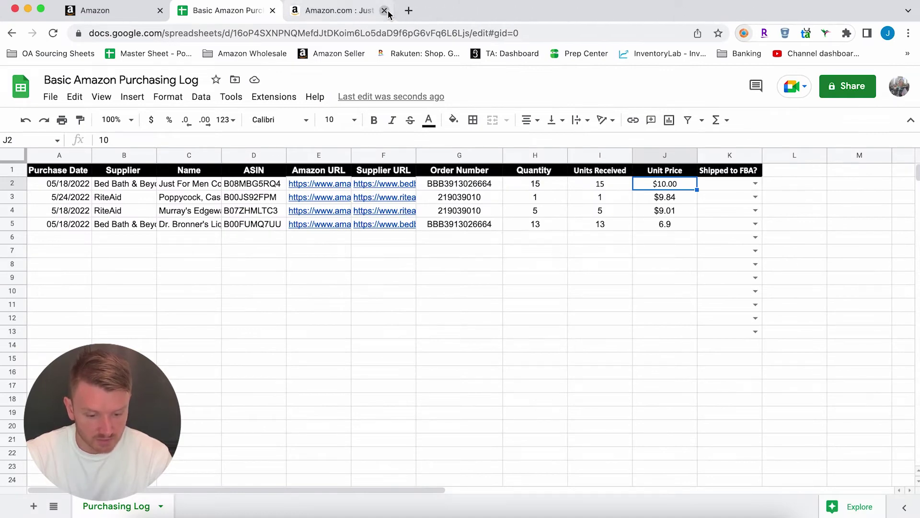
{"action": "left_click", "coordinate": [385, 11]}
- Switch to Amazon Seller Central and open the Add a Product page from the inventory options
{"action": "left_click", "coordinate": [112, 18]}
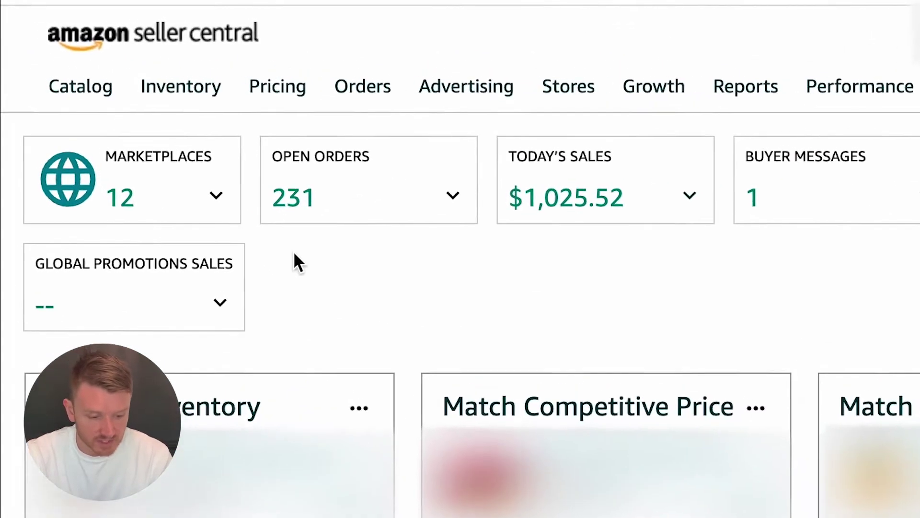
{"action": "mouse_move", "coordinate": [156, 85]}
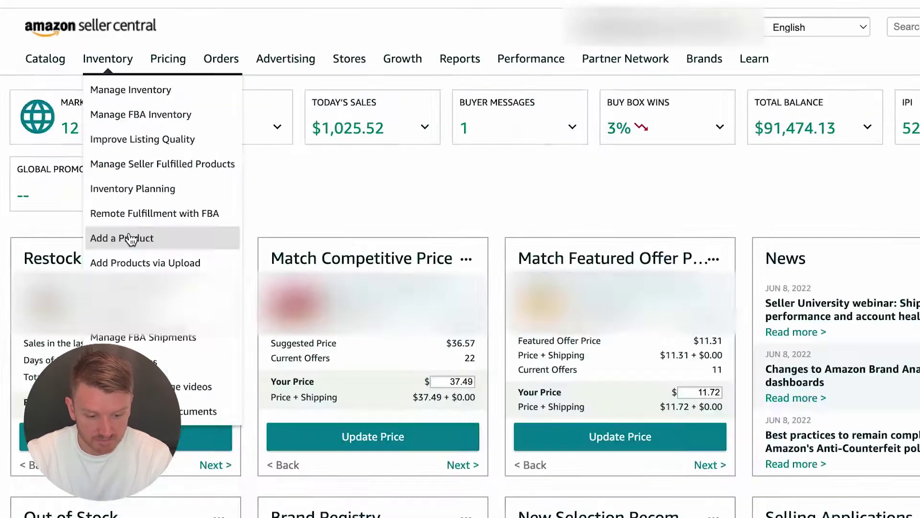
{"action": "left_click", "coordinate": [254, 437]}
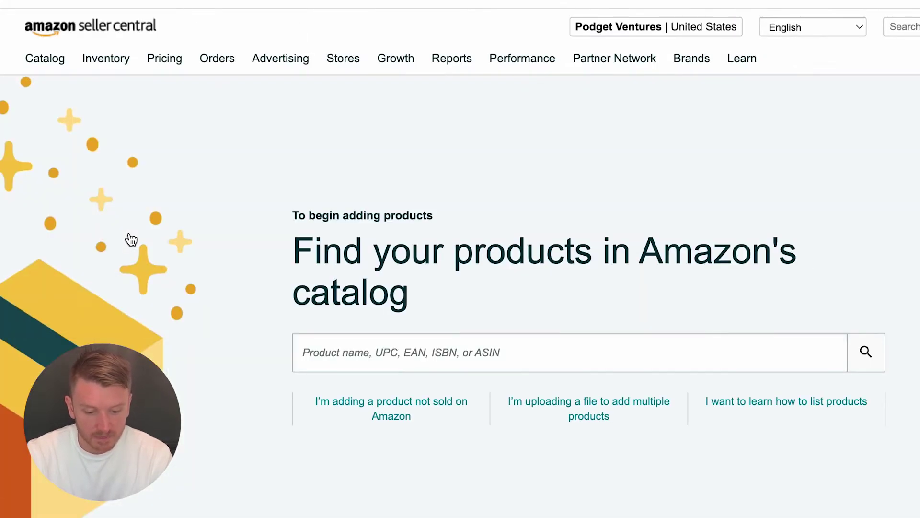
{"action": "scroll", "coordinate": [422, 257], "scroll_direction": "down", "scroll_amount": 2}
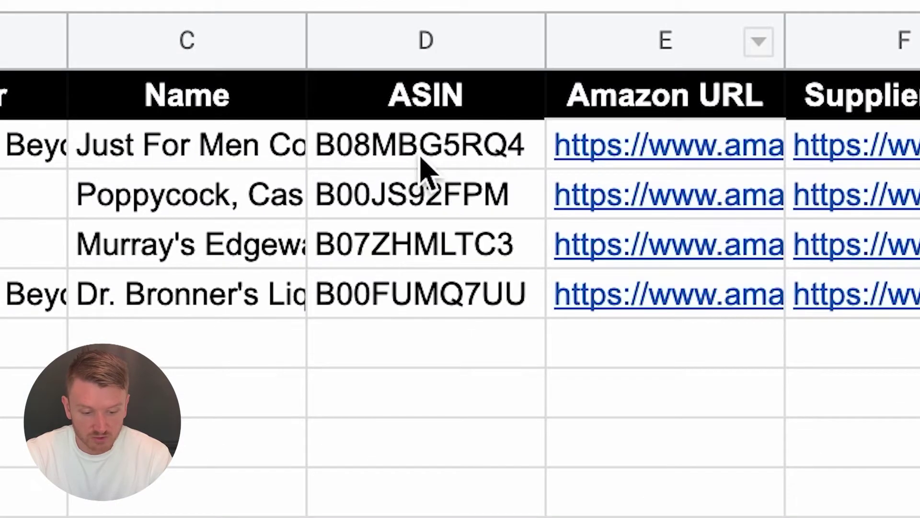
- Copy the first product's ASIN, B08MBG5RQ4, from the purchasing log and search Amazon's catalog for it in Seller Central
{"action": "left_click", "coordinate": [323, 162]}
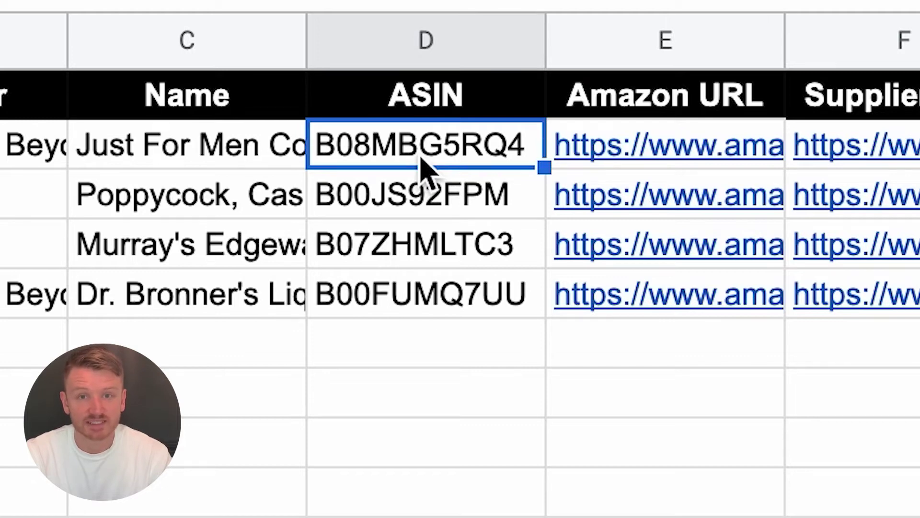
{"action": "key", "text": "ctrl+c"}
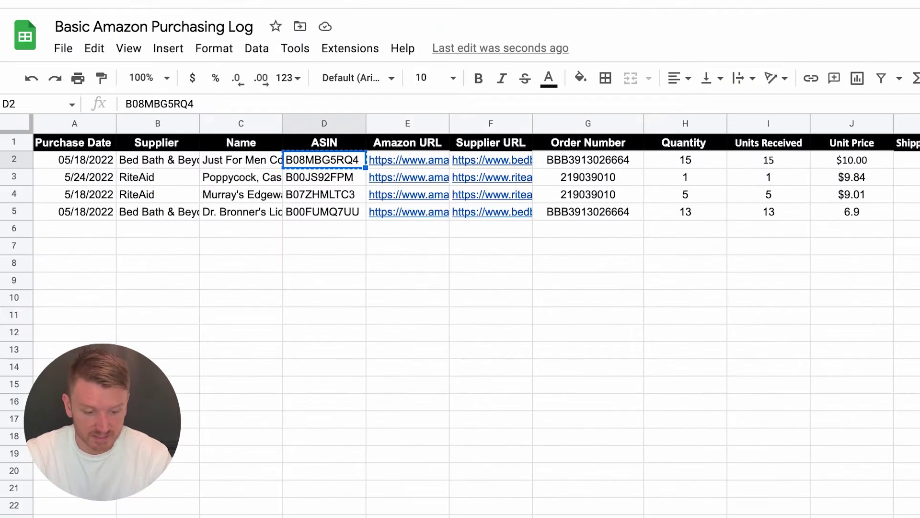
{"action": "left_click", "coordinate": [242, 7]}
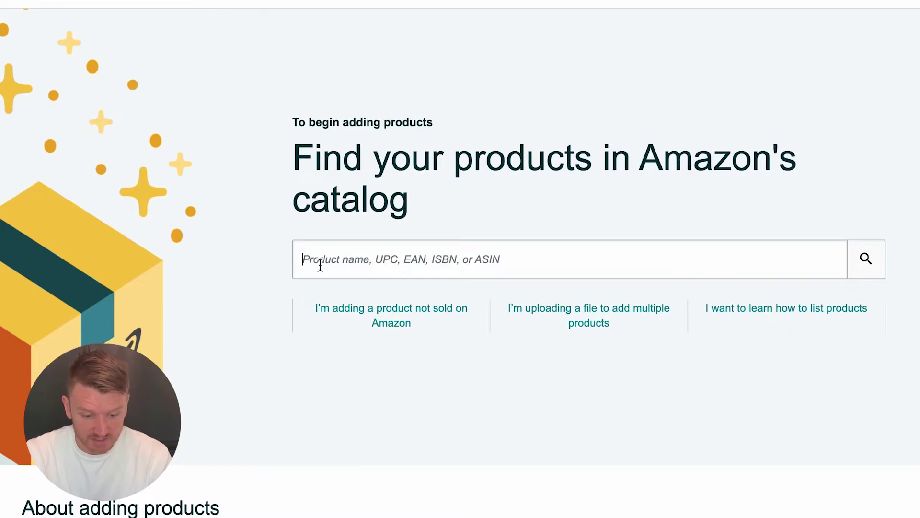
{"action": "left_click", "coordinate": [362, 264]}
{"action": "key", "text": "ctrl+v"}
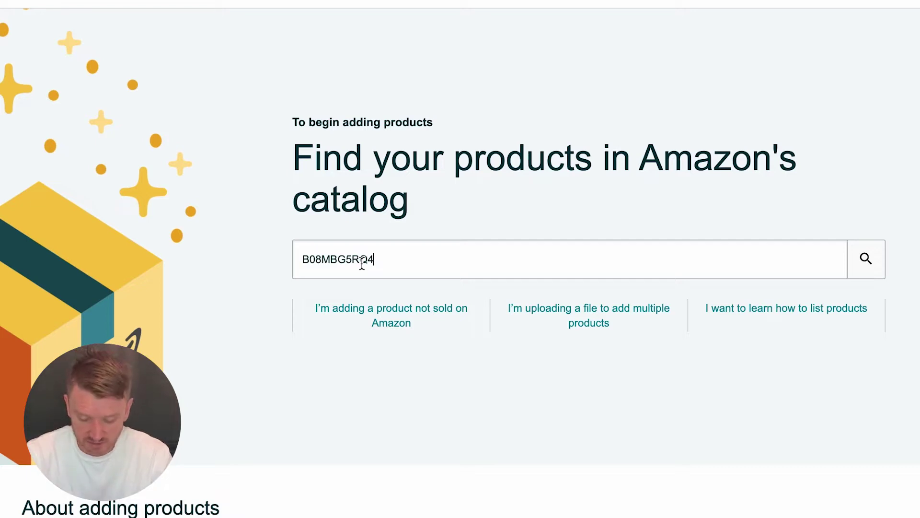
{"action": "key", "text": "Return"}
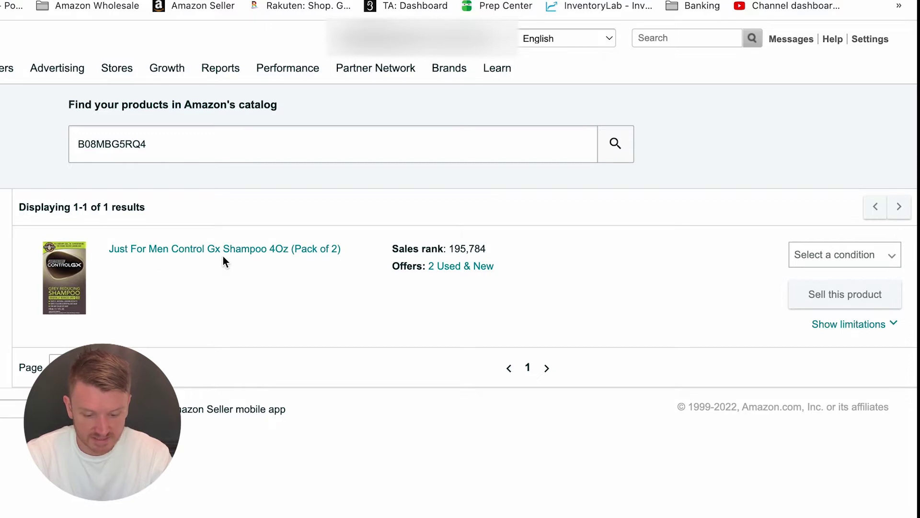
- Set the condition of the Just For Men Control Gx Shampoo to New and start selling this product
{"action": "left_click", "coordinate": [802, 254]}
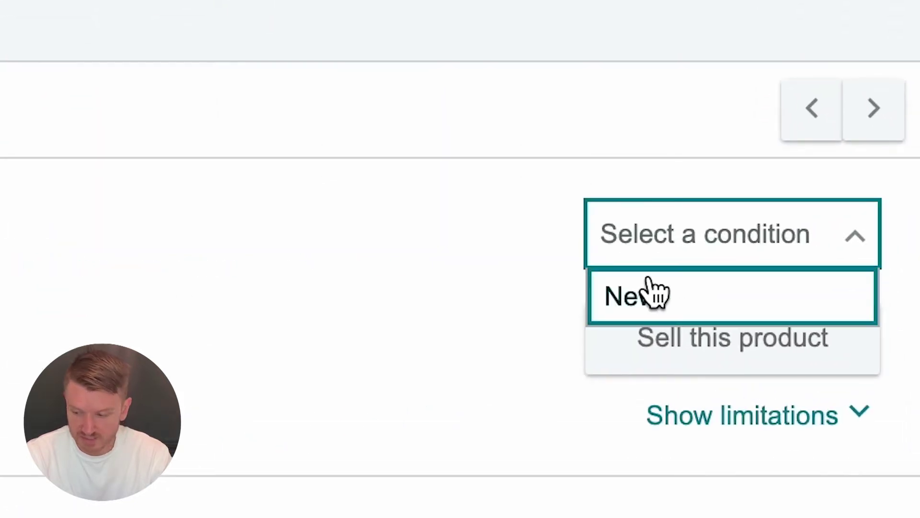
{"action": "left_click", "coordinate": [652, 288]}
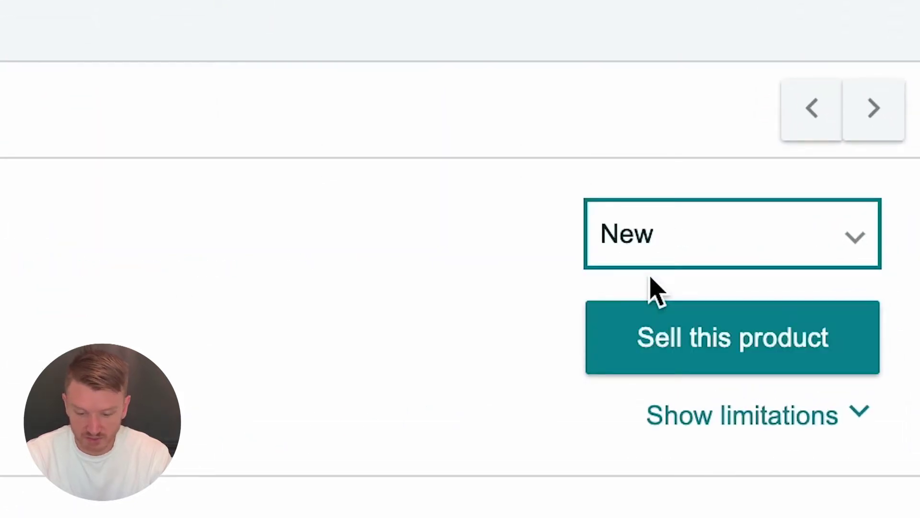
{"action": "left_click", "coordinate": [667, 355]}
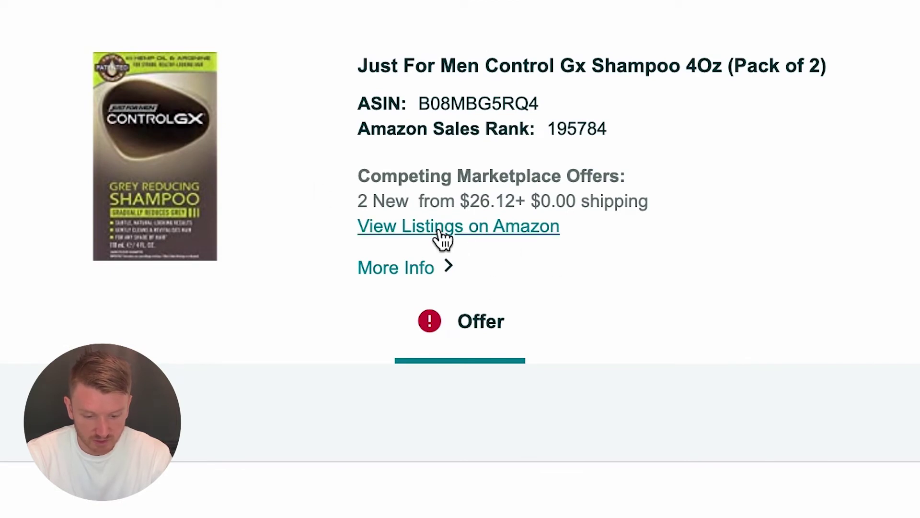
- View the shampoo's listing on Amazon and examine its sale price, price history and the competing sellers' offers
{"action": "left_click", "coordinate": [438, 230]}
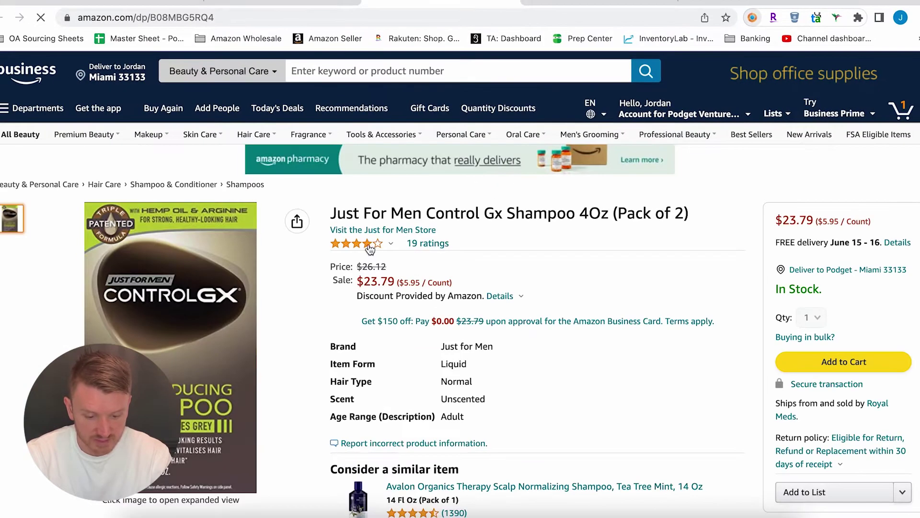
{"action": "scroll", "coordinate": [413, 260], "scroll_direction": "down", "scroll_amount": 2}
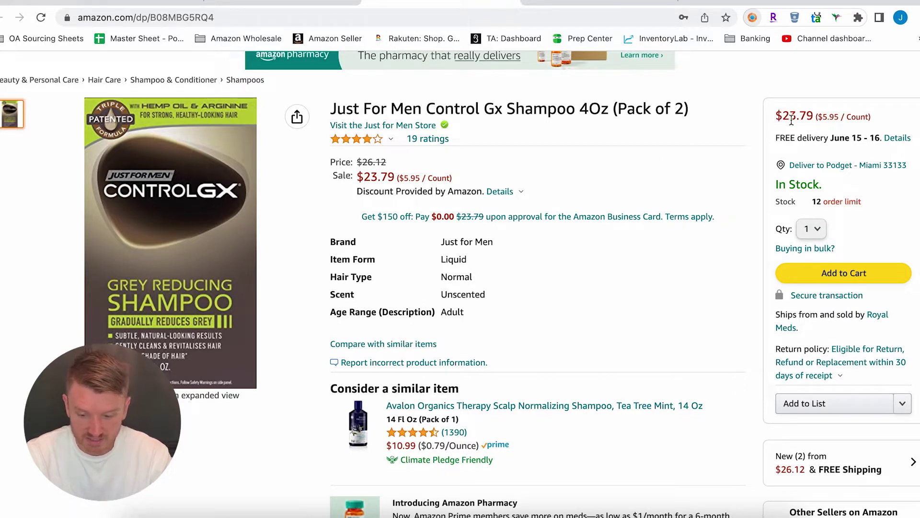
{"action": "scroll", "coordinate": [792, 120], "scroll_direction": "down", "scroll_amount": 6}
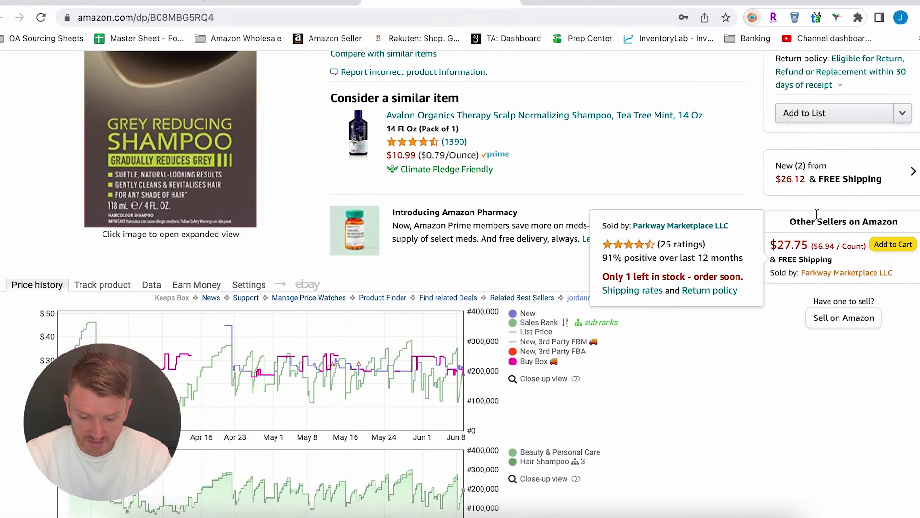
{"action": "left_click", "coordinate": [828, 164]}
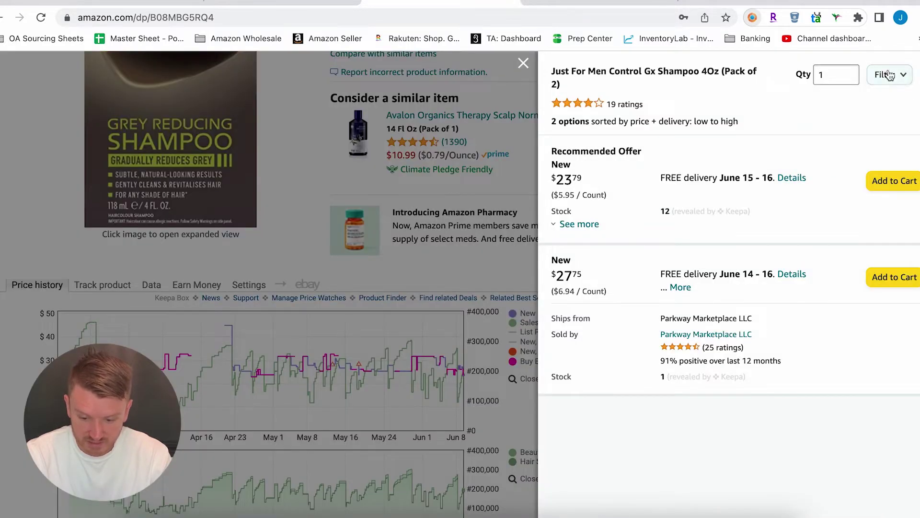
{"action": "left_click", "coordinate": [889, 76]}
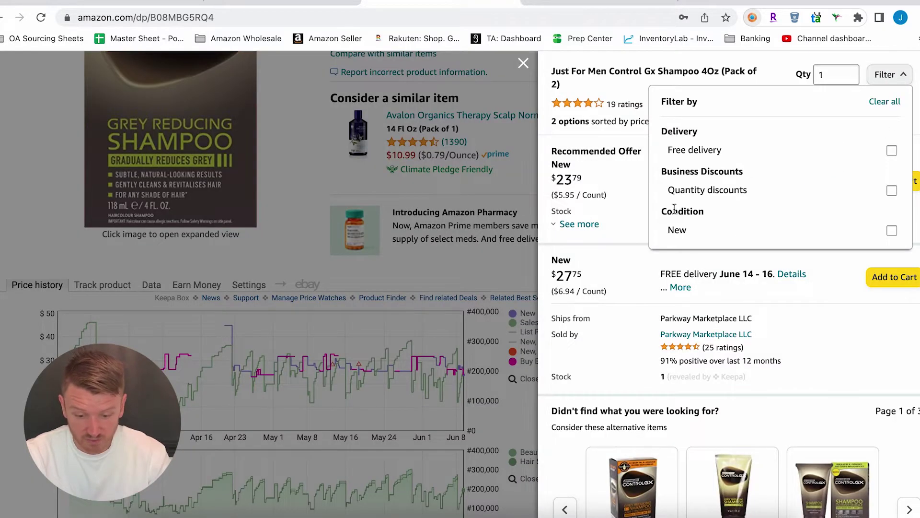
{"action": "left_click_drag", "start_coordinate": [625, 216], "coordinate": [497, 203]}
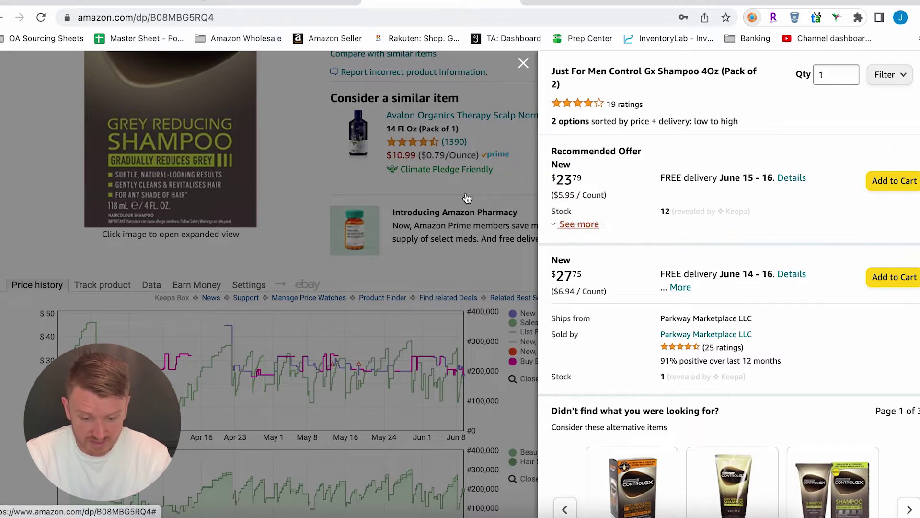
{"action": "left_click", "coordinate": [468, 198]}
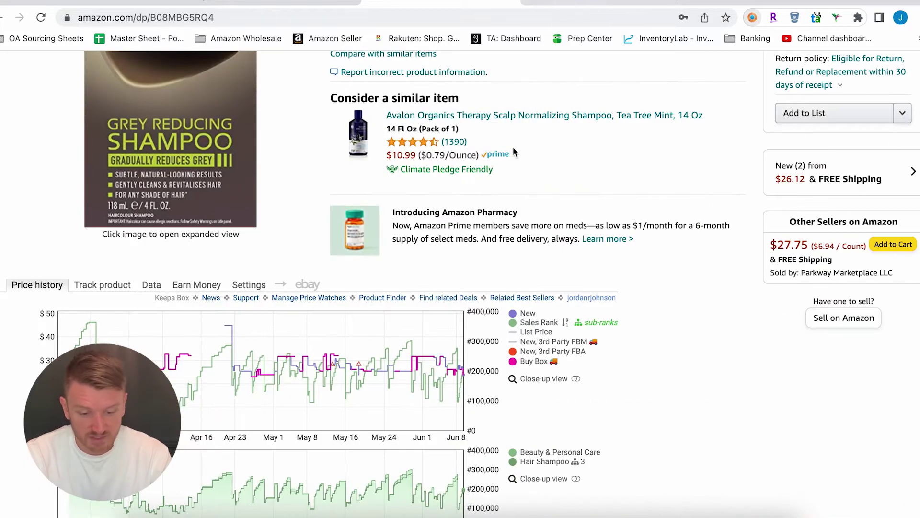
{"action": "scroll", "coordinate": [513, 146], "scroll_direction": "up", "scroll_amount": 8}
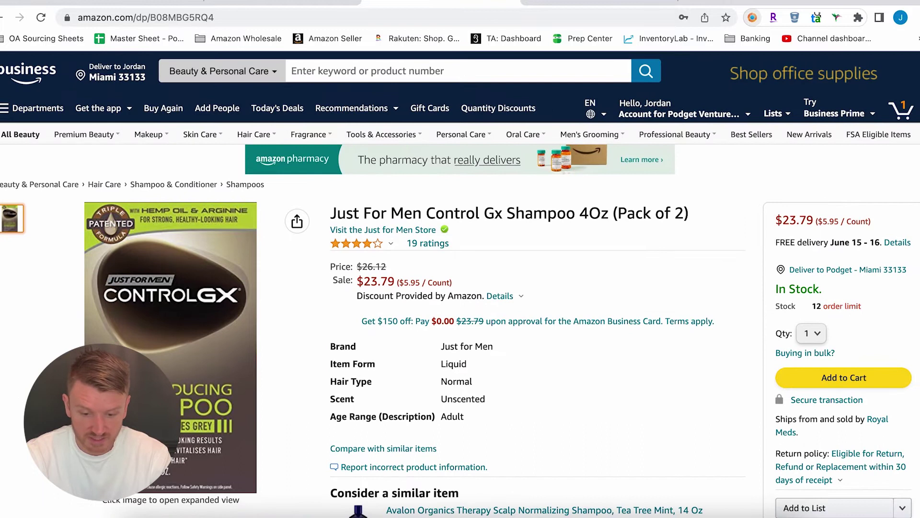
- Check the unit price in the purchasing log and calculate FBA profitability for the shampoo with product price 24.99 and product cost 10
{"action": "left_click", "coordinate": [599, 2]}
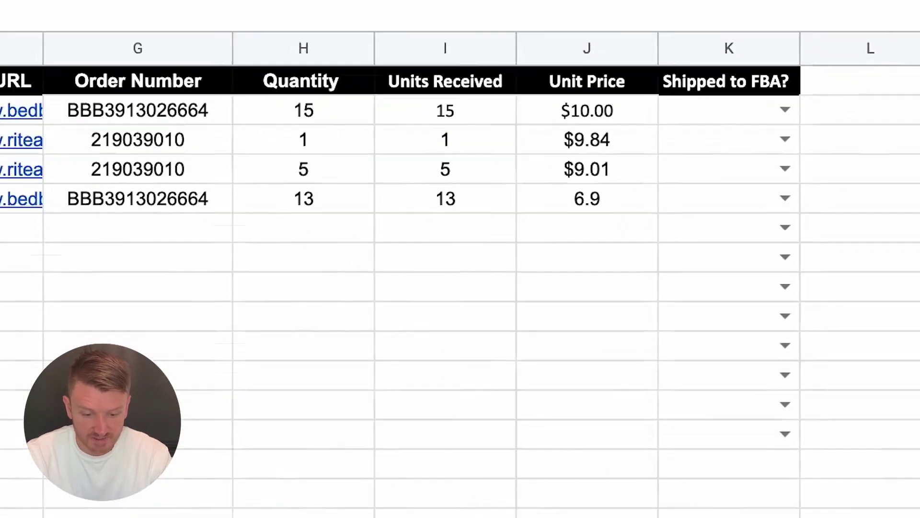
{"action": "left_click", "coordinate": [441, 3]}
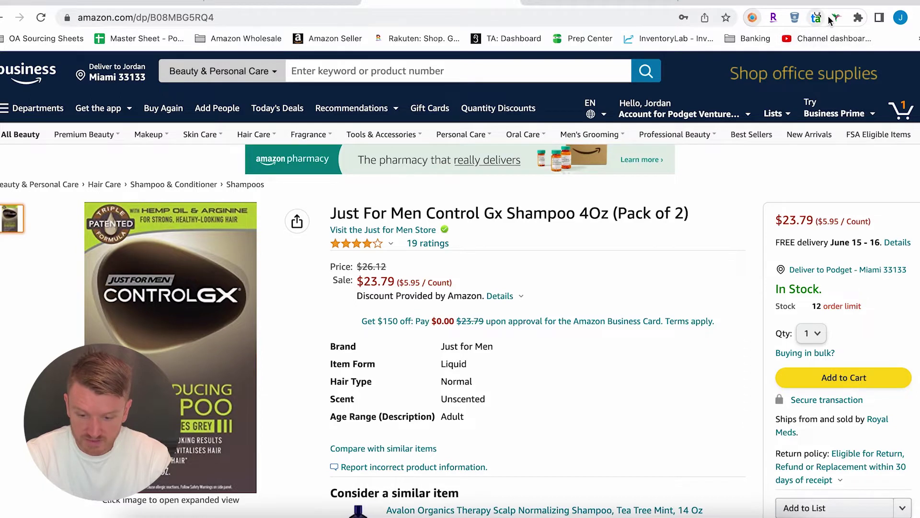
{"action": "left_click", "coordinate": [858, 18]}
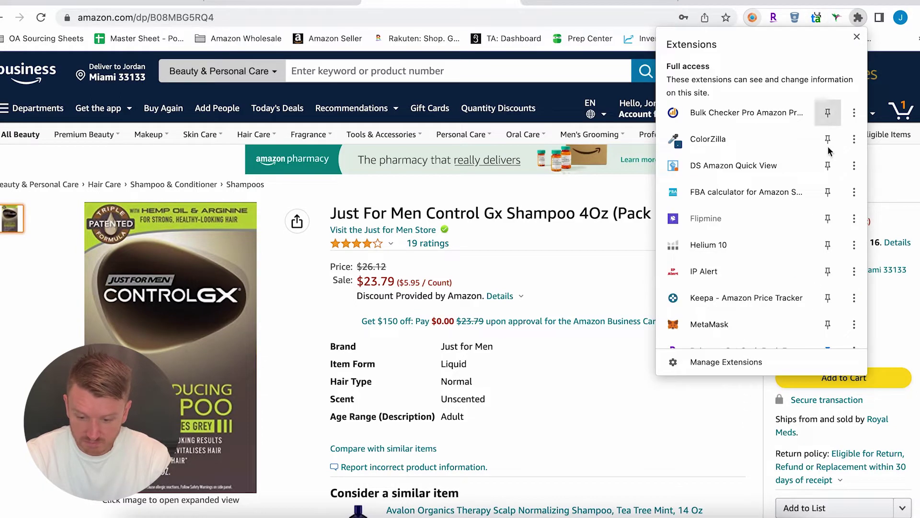
{"action": "left_click", "coordinate": [752, 194]}
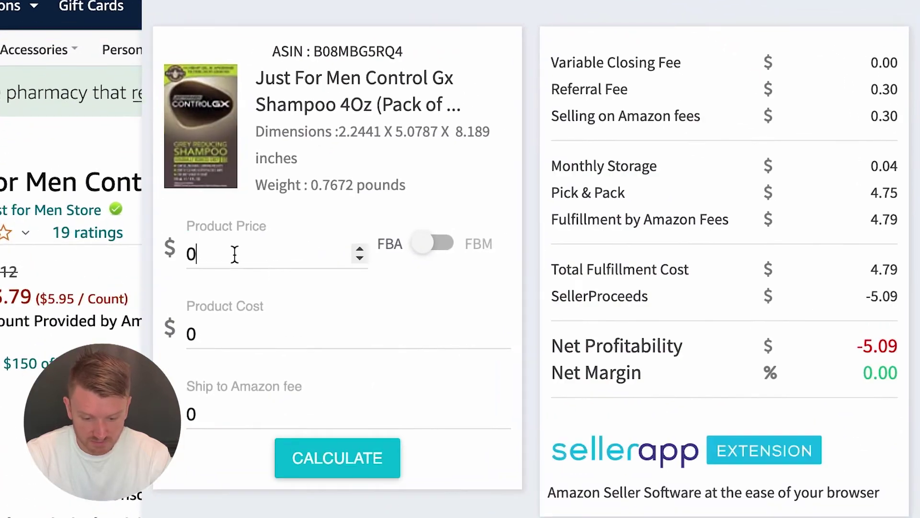
{"action": "left_click", "coordinate": [516, 256]}
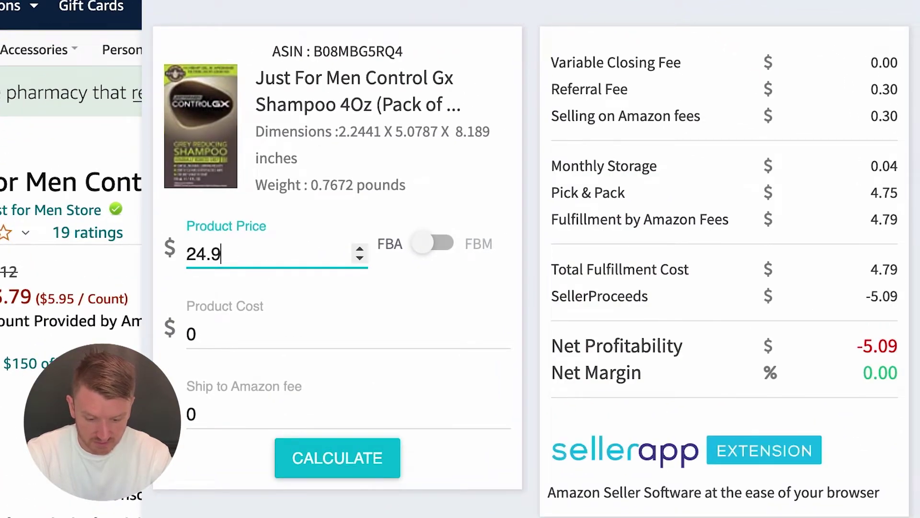
{"action": "left_click", "coordinate": [227, 326]}
{"action": "type", "text": "10"}
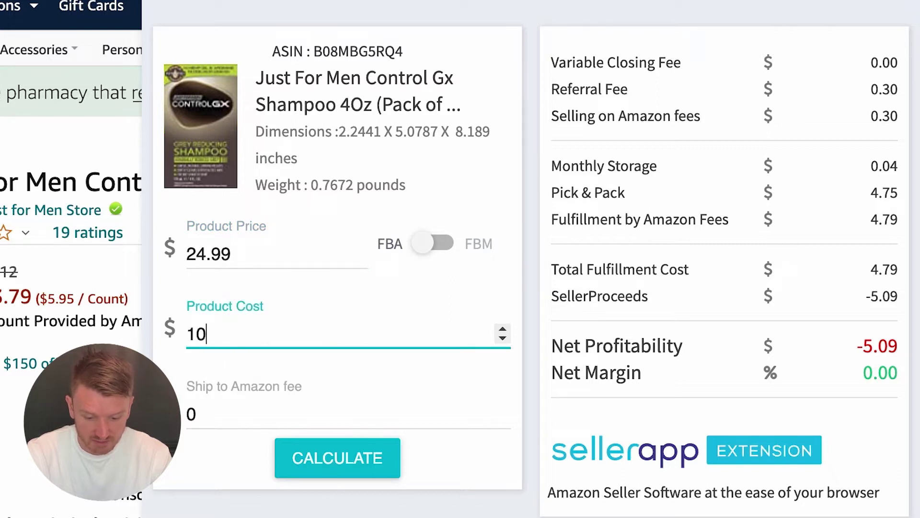
{"action": "left_click", "coordinate": [321, 465]}
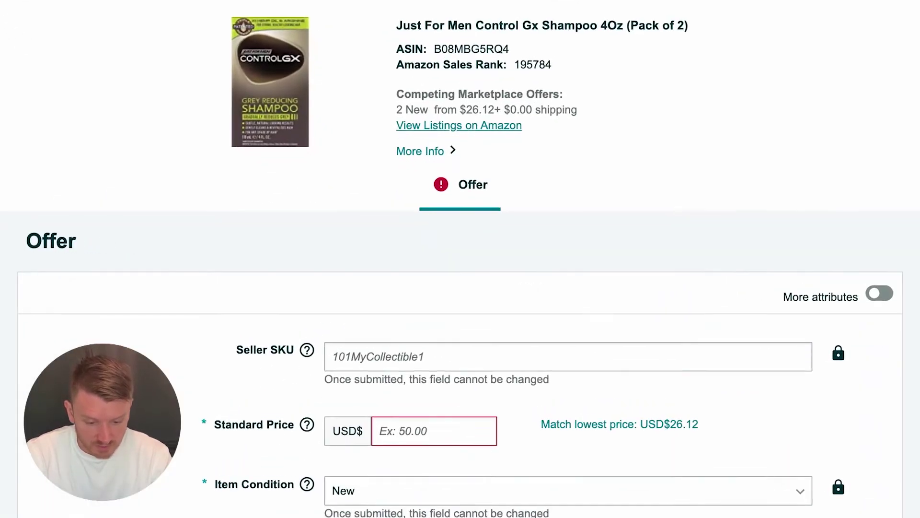
- Set the offer's standard price in Seller Central to match the lowest price of USD 26.12
{"action": "left_click", "coordinate": [375, 430]}
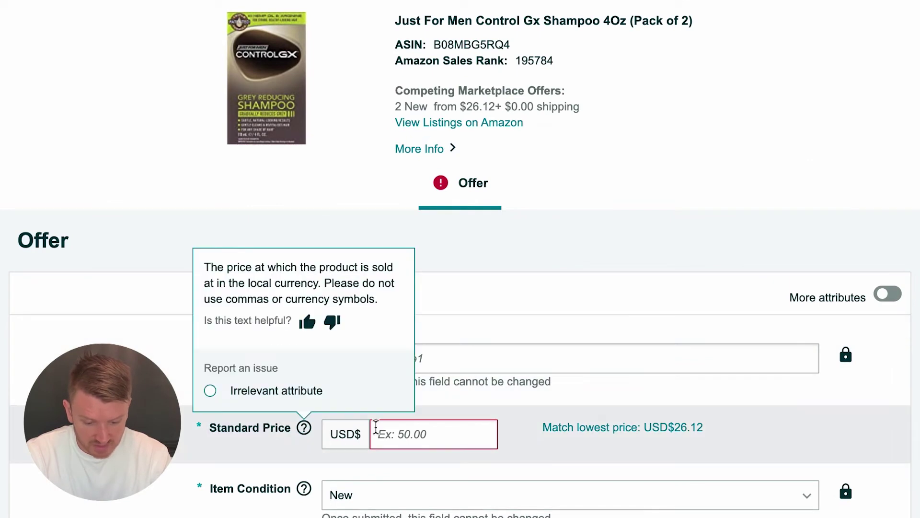
{"action": "left_click", "coordinate": [450, 432]}
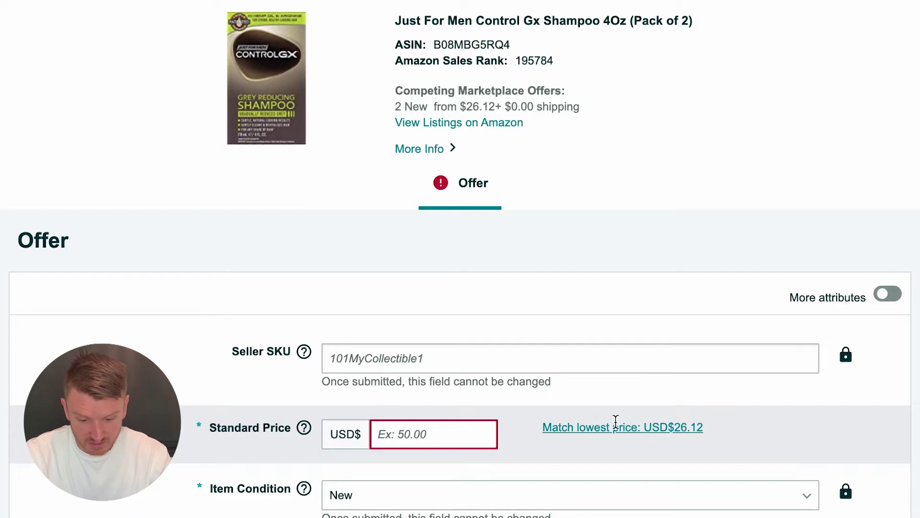
{"action": "left_click", "coordinate": [639, 427]}
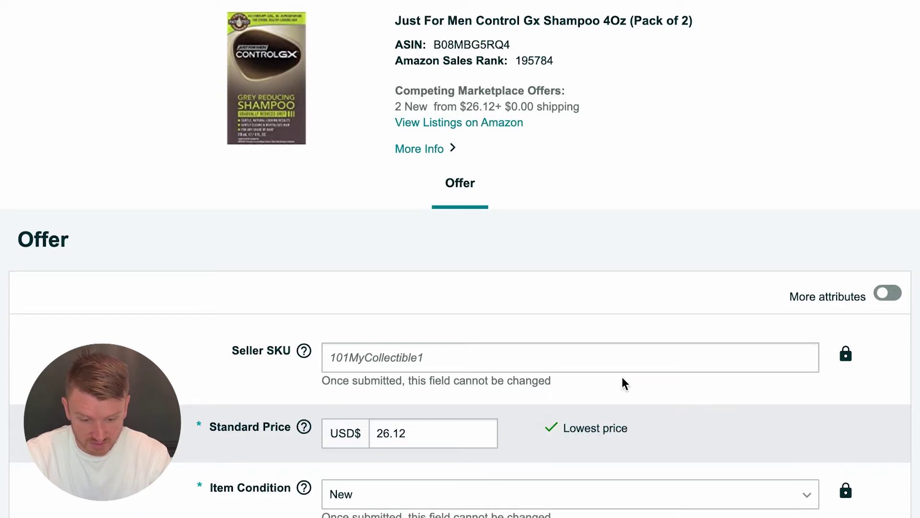
- Leave the Seller SKU blank, keep Fulfilled by Amazon as the fulfillment channel, and save and finish the offer
{"action": "scroll", "coordinate": [379, 269], "scroll_direction": "down", "scroll_amount": 5}
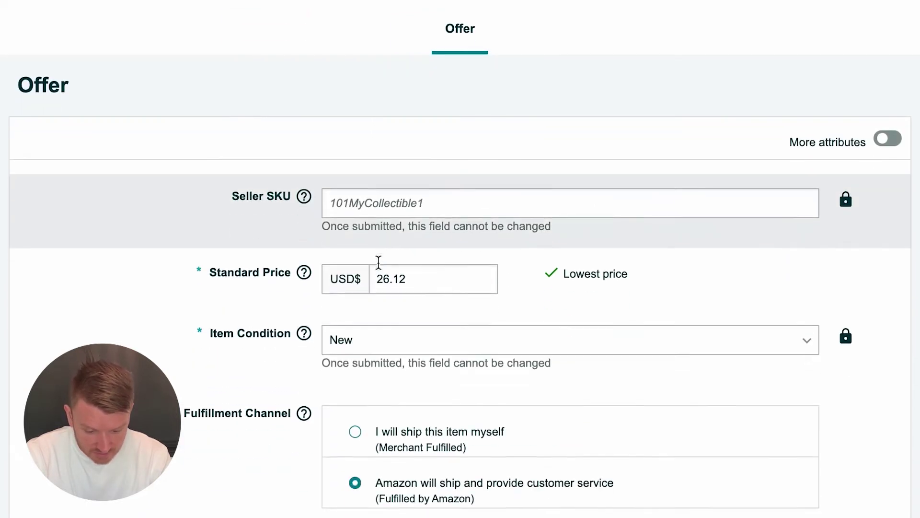
{"action": "left_click", "coordinate": [307, 226]}
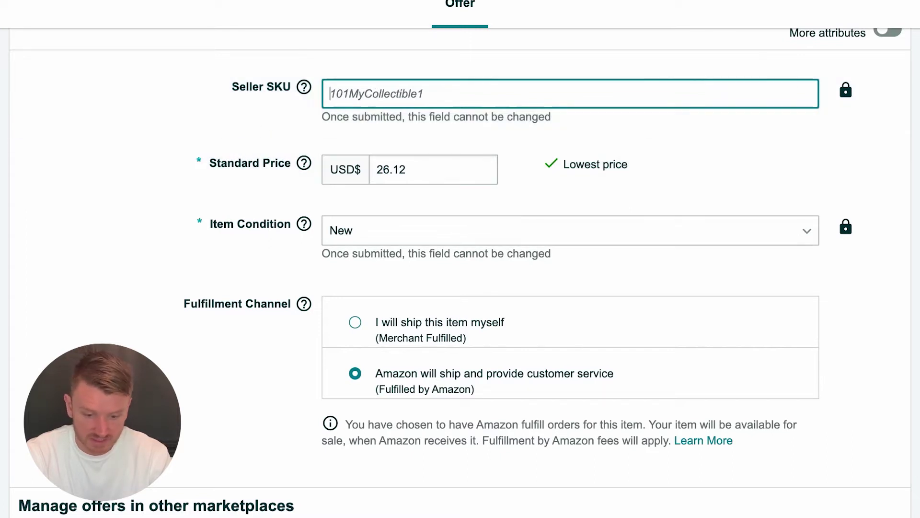
{"action": "scroll", "coordinate": [240, 240], "scroll_direction": "down", "scroll_amount": 2}
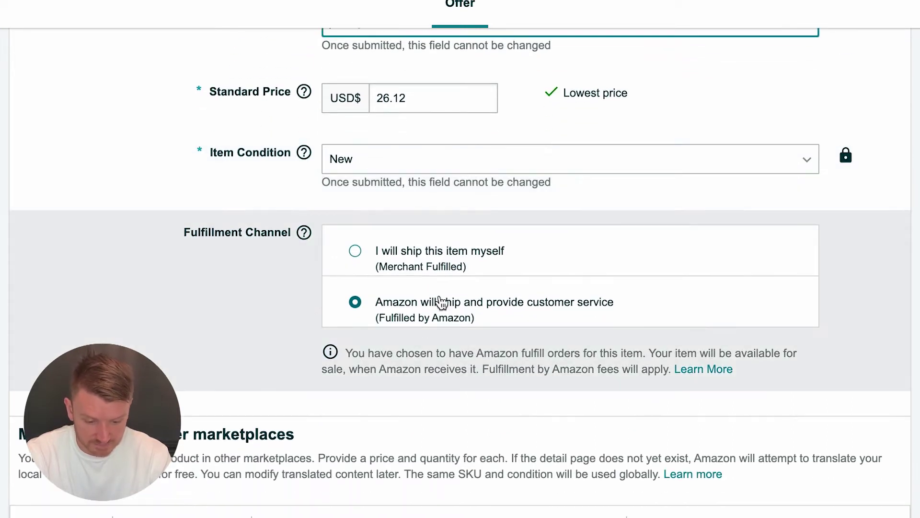
{"action": "scroll", "coordinate": [409, 312], "scroll_direction": "down", "scroll_amount": 2}
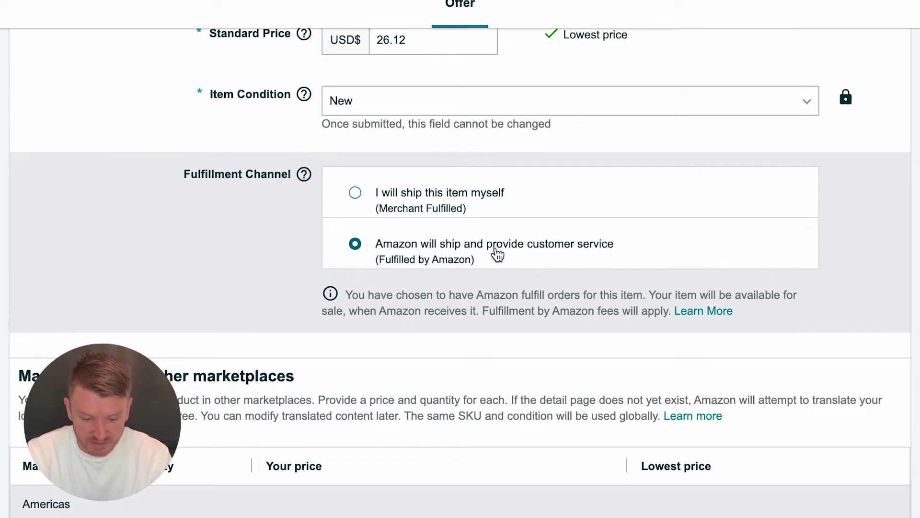
{"action": "scroll", "coordinate": [498, 254], "scroll_direction": "down", "scroll_amount": 15}
{"action": "scroll", "coordinate": [498, 254], "scroll_direction": "up", "scroll_amount": 5}
{"action": "scroll", "coordinate": [496, 252], "scroll_direction": "down", "scroll_amount": 5}
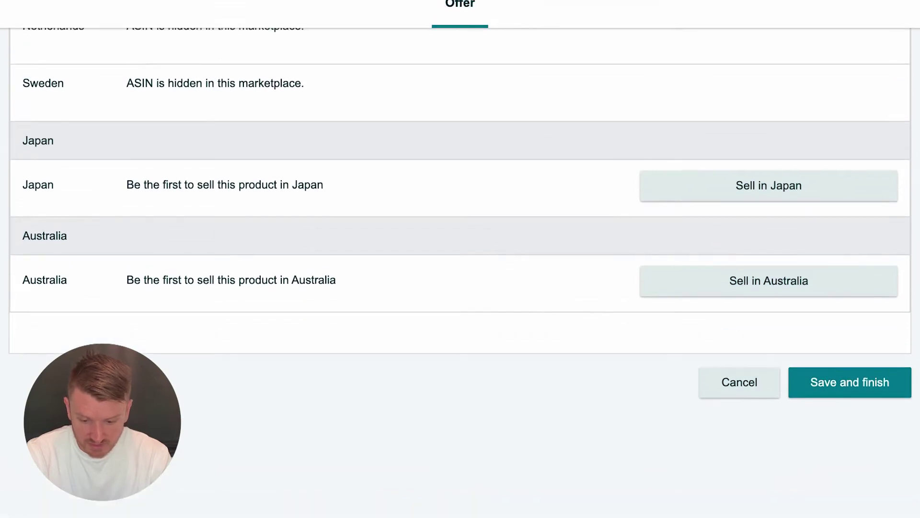
{"action": "left_click", "coordinate": [873, 393]}
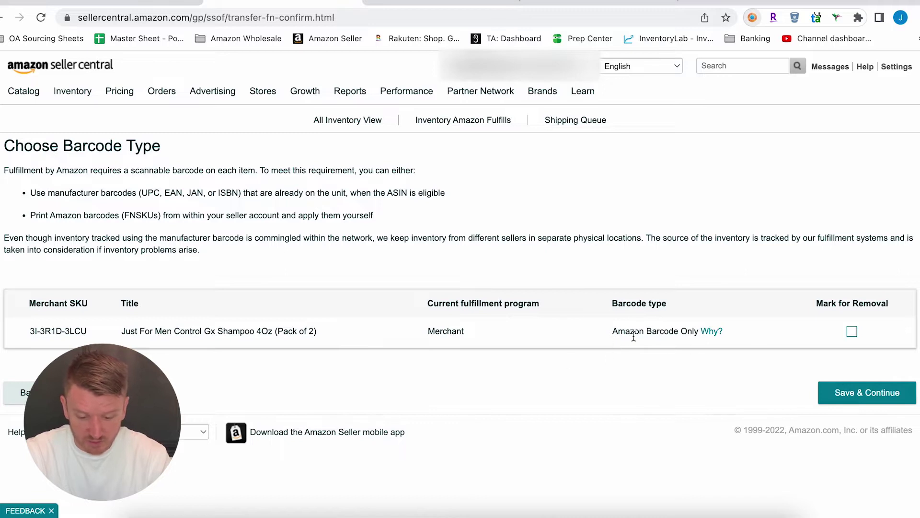
- Accept the Amazon barcode type and submit the dangerous goods information, answering No to both batteries and hazardous material
{"action": "left_click", "coordinate": [841, 401]}
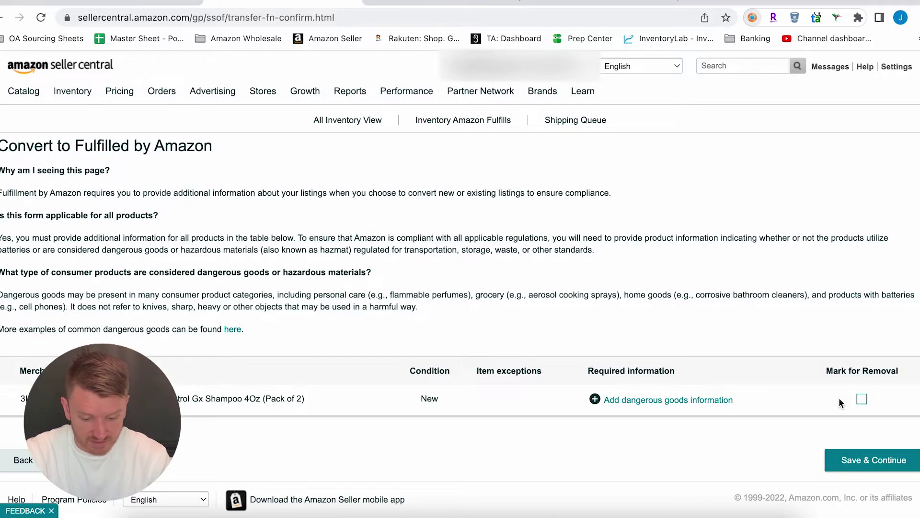
{"action": "scroll", "coordinate": [567, 435], "scroll_direction": "down", "scroll_amount": 1}
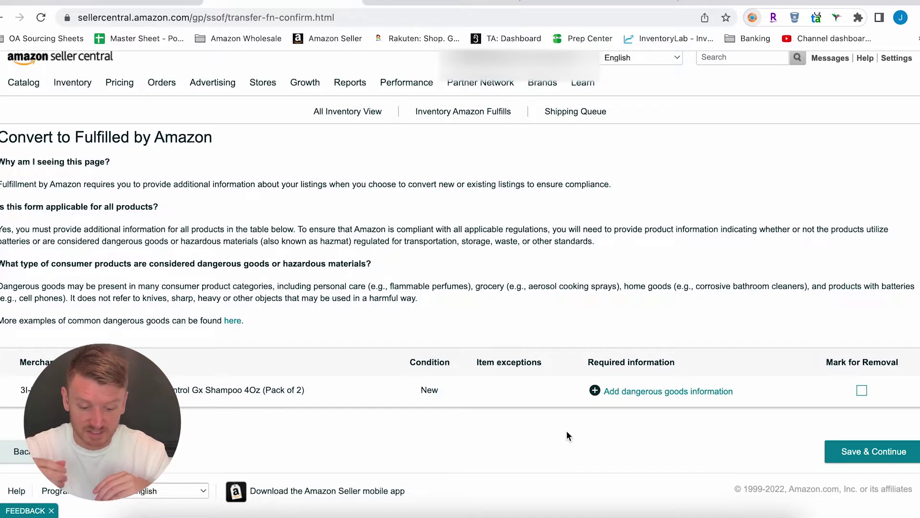
{"action": "left_click", "coordinate": [632, 392]}
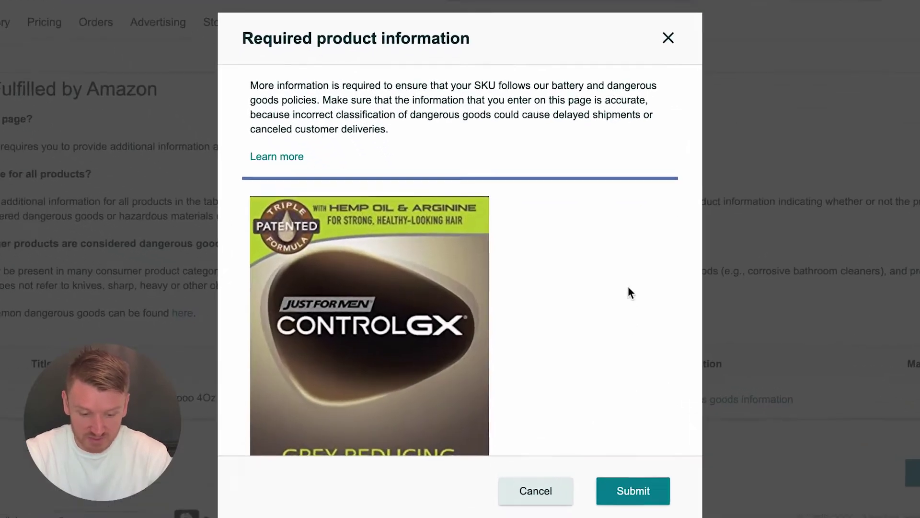
{"action": "scroll", "coordinate": [598, 302], "scroll_direction": "down", "scroll_amount": 5}
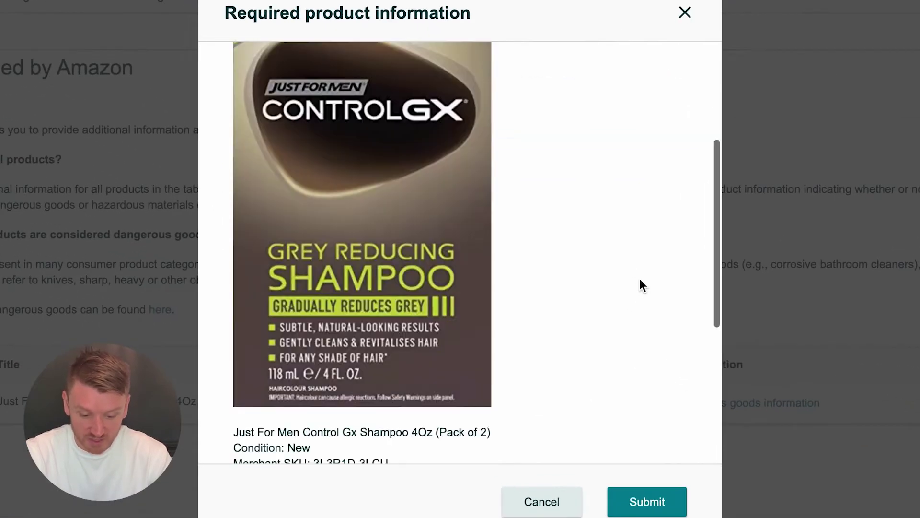
{"action": "scroll", "coordinate": [640, 280], "scroll_direction": "down", "scroll_amount": 4}
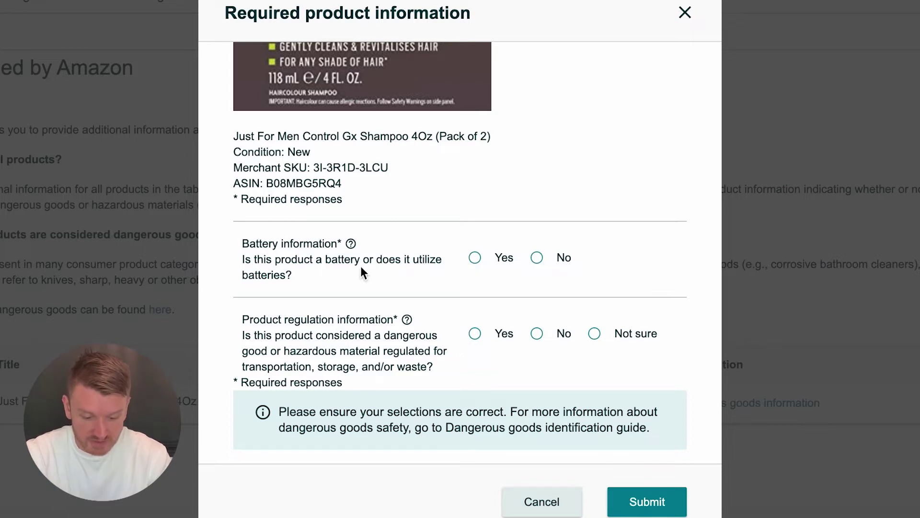
{"action": "left_click", "coordinate": [536, 259]}
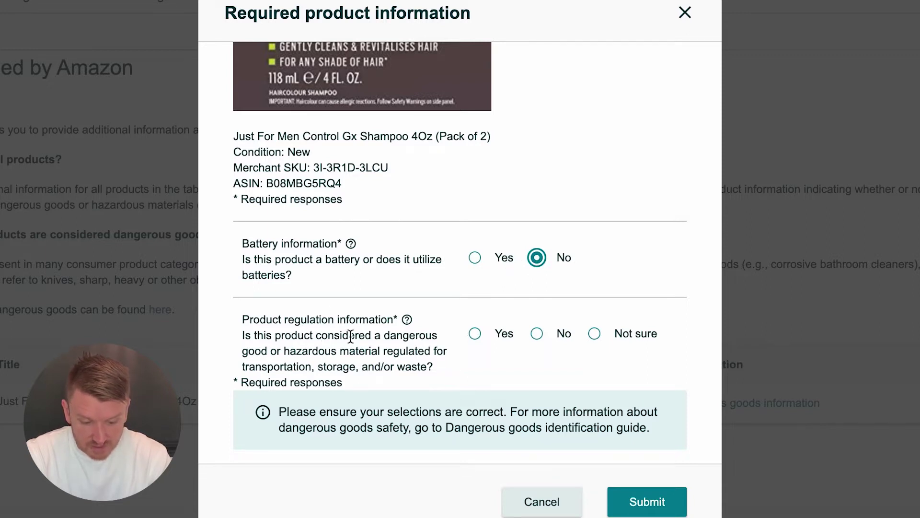
{"action": "left_click", "coordinate": [537, 335]}
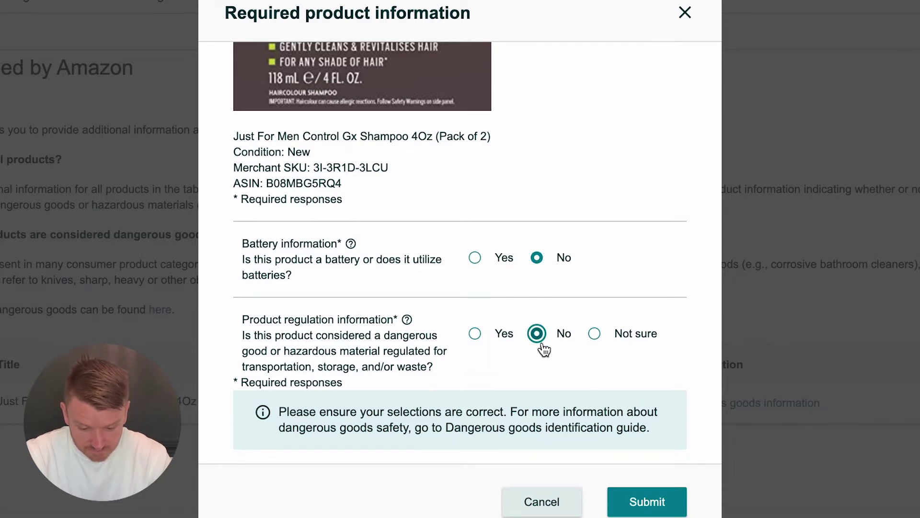
{"action": "left_click", "coordinate": [647, 501]}
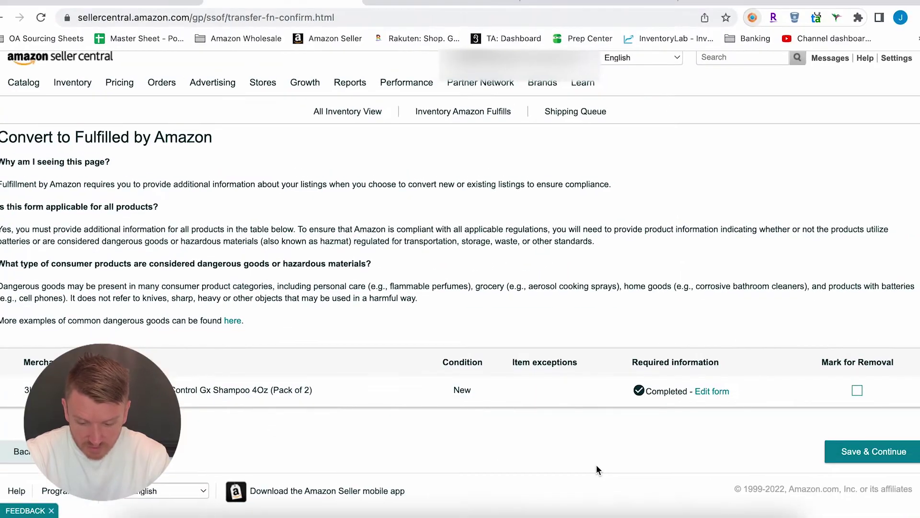
- Save the shampoo's conversion to Fulfilled by Amazon and continue to the Send to Amazon workflow
{"action": "left_click", "coordinate": [863, 456]}
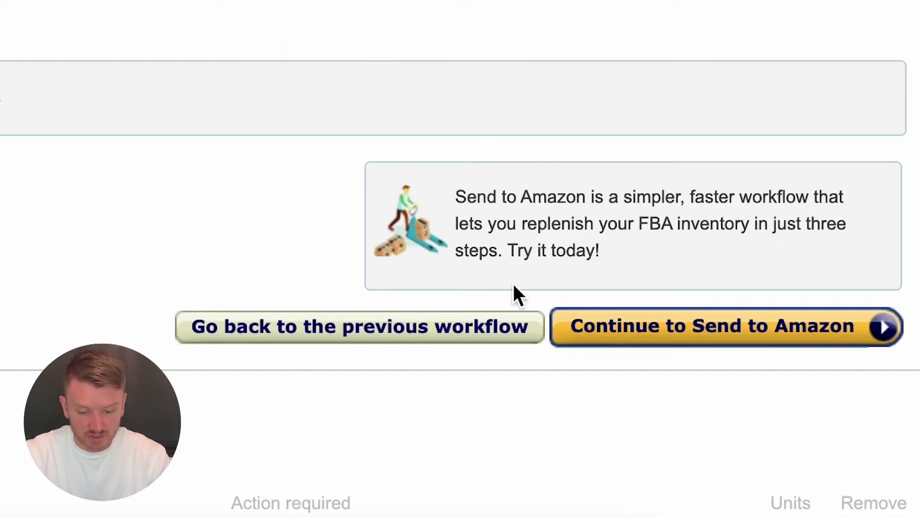
{"action": "left_click", "coordinate": [626, 341]}
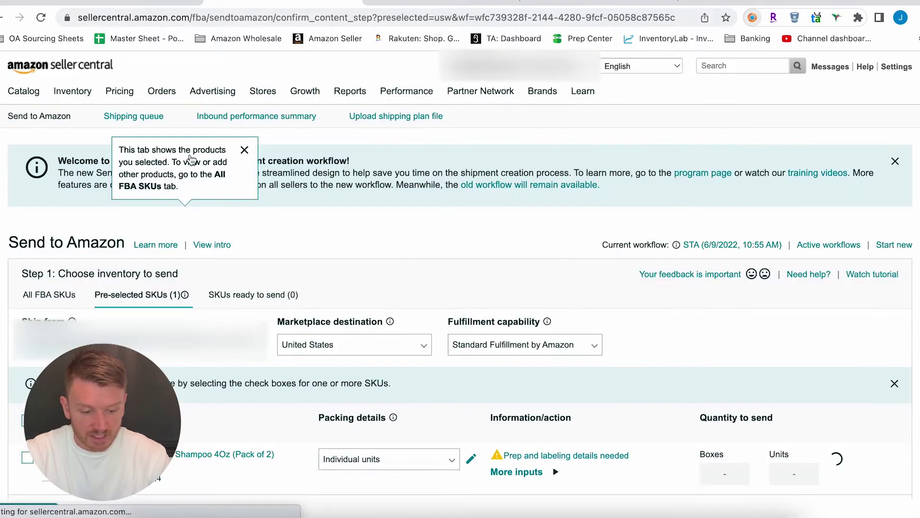
- Open the add-a-product page, copy the Poppycock ASIN B00JS92FPM from the purchasing log, and search Amazon's catalog for it
{"action": "mouse_move", "coordinate": [78, 94]}
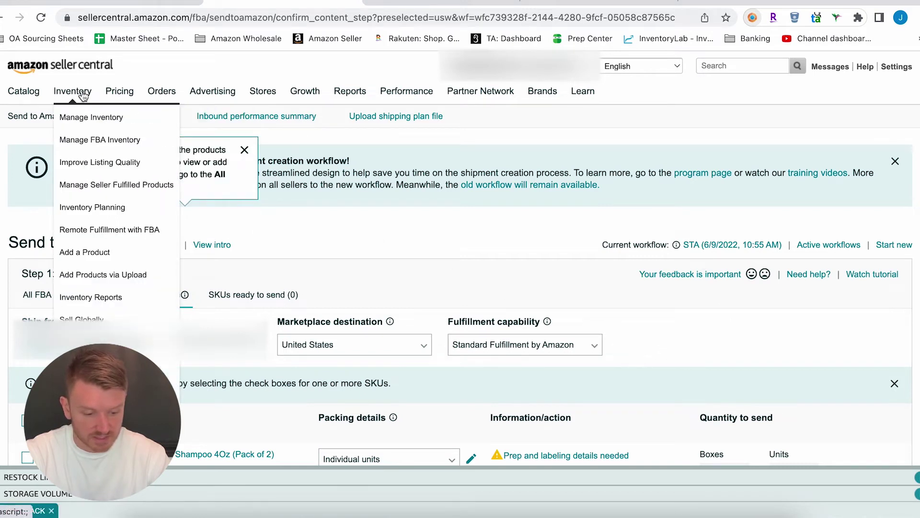
{"action": "left_click", "coordinate": [117, 254]}
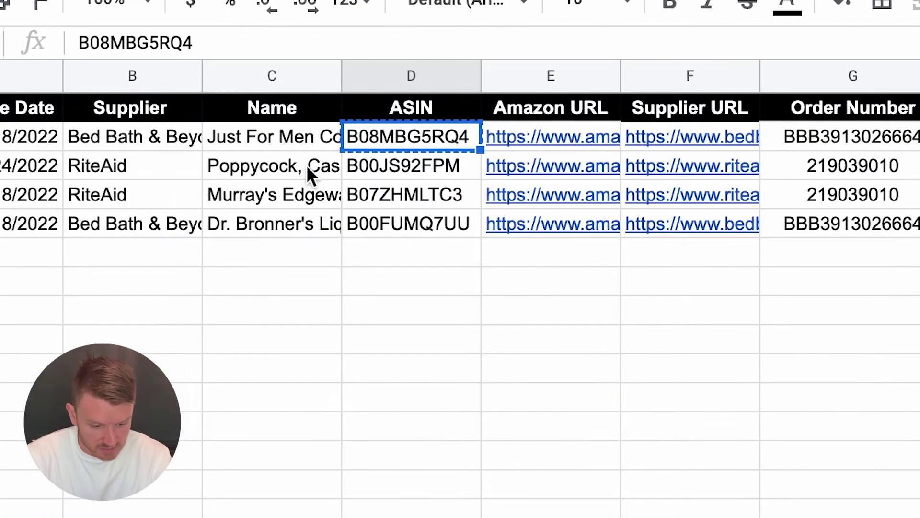
{"action": "left_click", "coordinate": [310, 166]}
{"action": "left_click", "coordinate": [366, 164]}
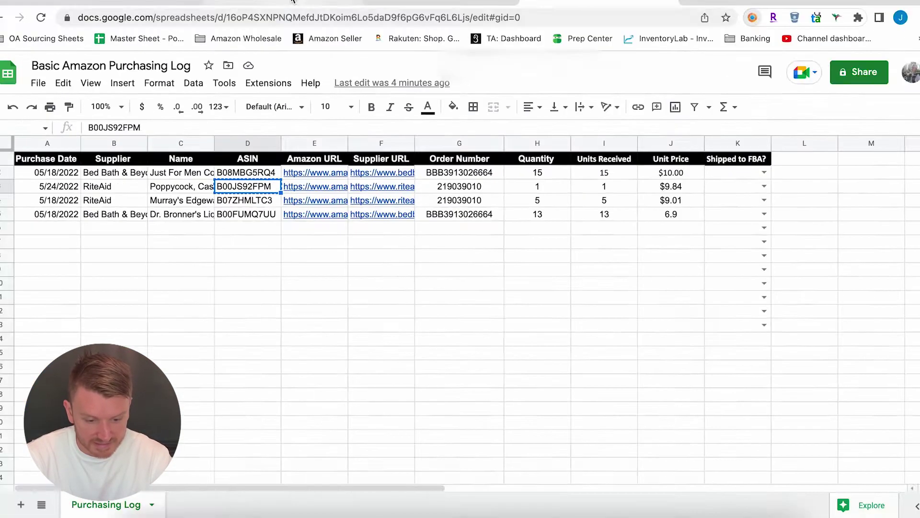
{"action": "left_click", "coordinate": [294, 2]}
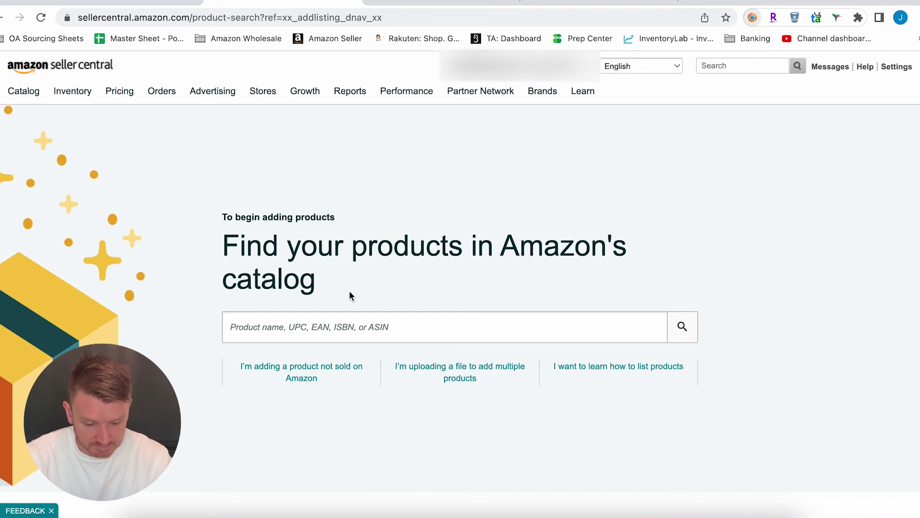
{"action": "type", "text": "B00JS92FPM"}
{"action": "key", "text": "Return"}
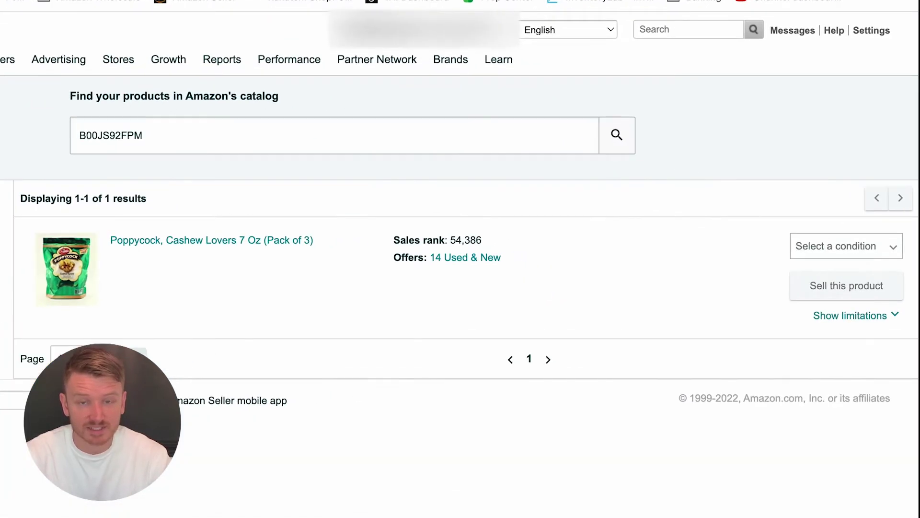
- Set the condition of Poppycock, Cashew Lovers 7 Oz (Pack of 3) to New and start selling this product
{"action": "left_click", "coordinate": [853, 259]}
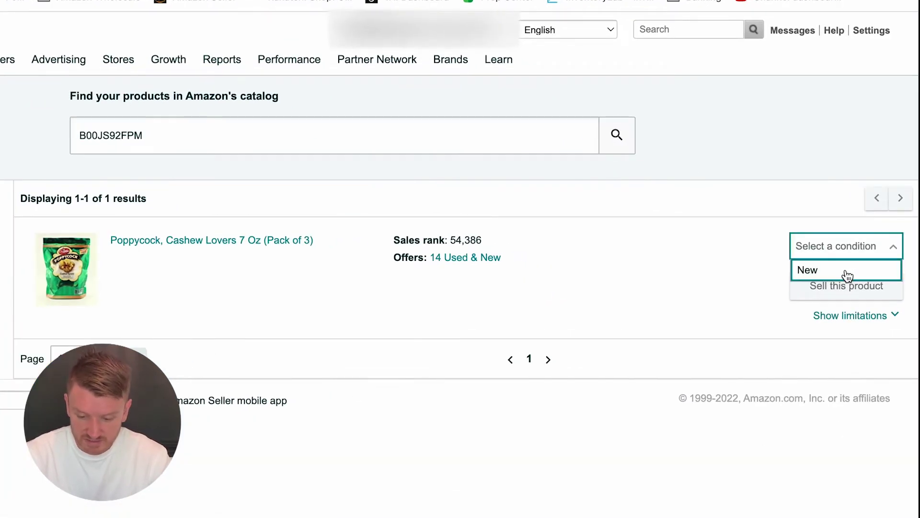
{"action": "left_click", "coordinate": [844, 271]}
{"action": "left_click", "coordinate": [845, 284]}
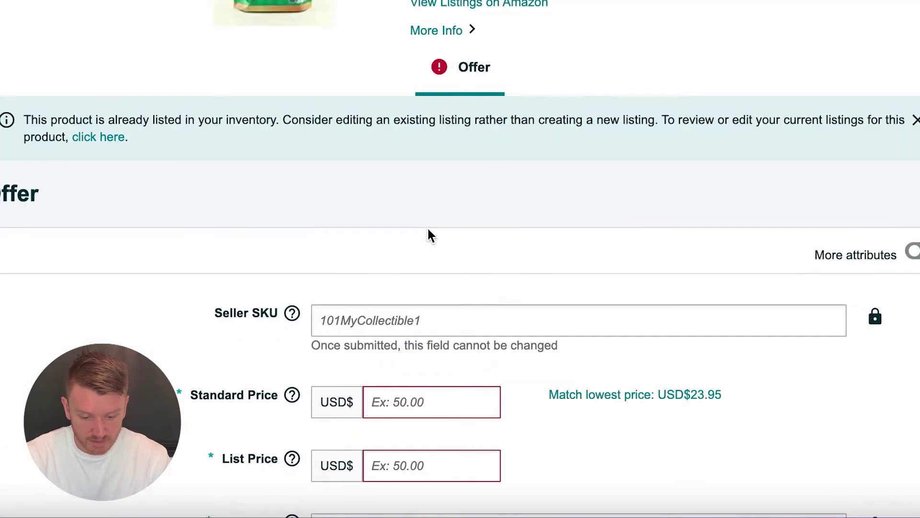
- Match the Poppycock offer's standard price to the lowest price of USD 23.95 and set its list price equal to that
{"action": "scroll", "coordinate": [430, 234], "scroll_direction": "down", "scroll_amount": 2}
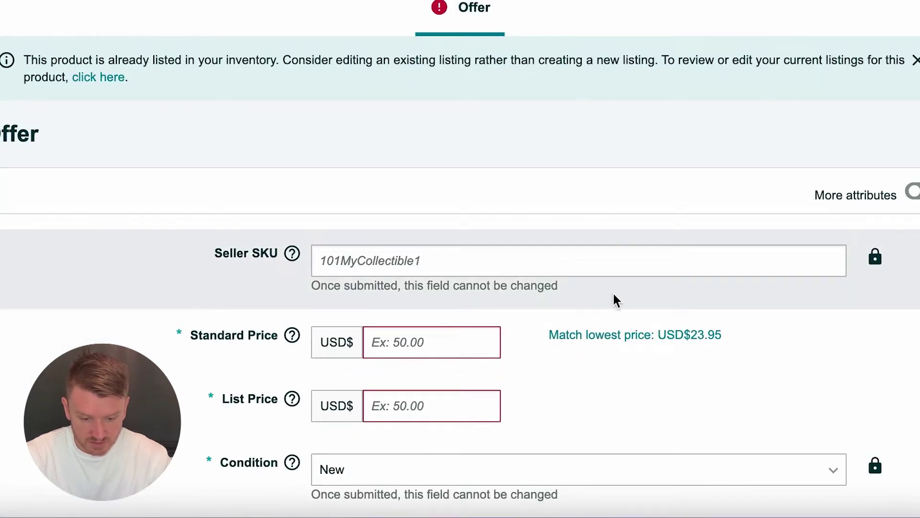
{"action": "left_click", "coordinate": [609, 333]}
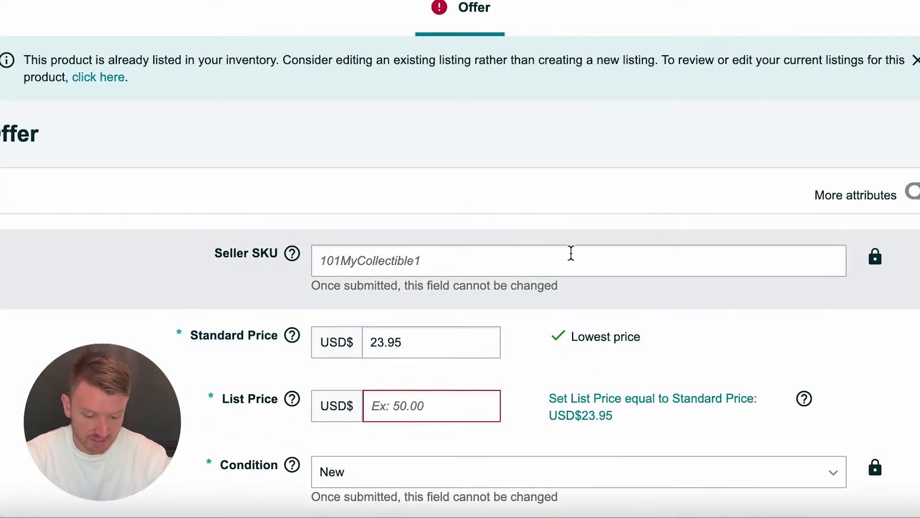
{"action": "scroll", "coordinate": [571, 252], "scroll_direction": "down", "scroll_amount": 2}
{"action": "scroll", "coordinate": [537, 9], "scroll_direction": "up", "scroll_amount": 5}
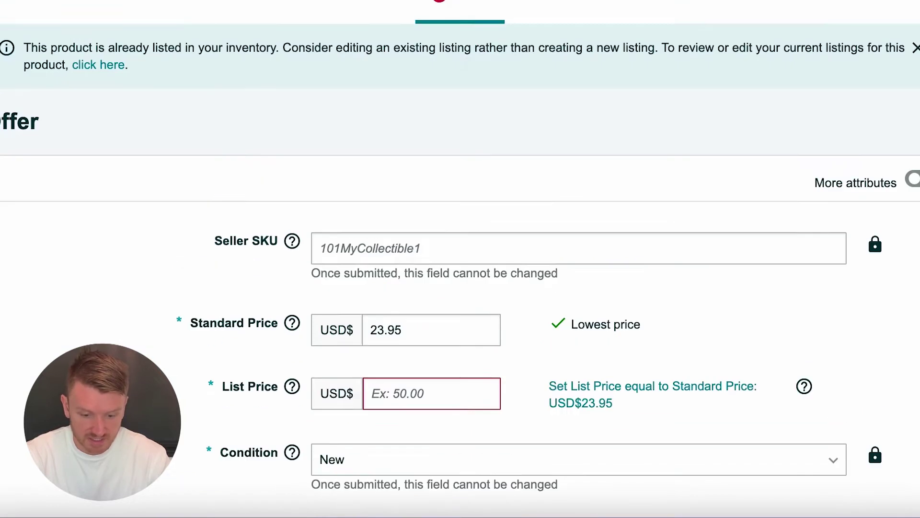
{"action": "left_click", "coordinate": [456, 58]}
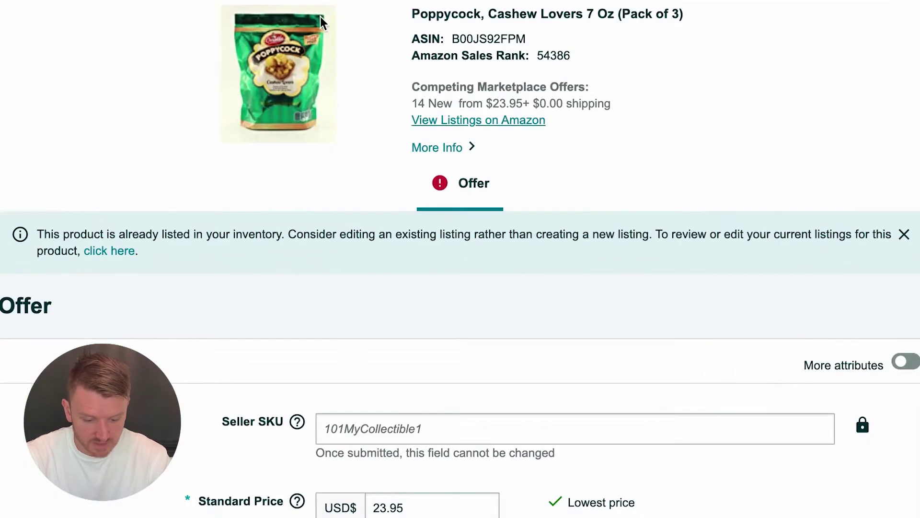
{"action": "scroll", "coordinate": [343, 193], "scroll_direction": "down", "scroll_amount": 3}
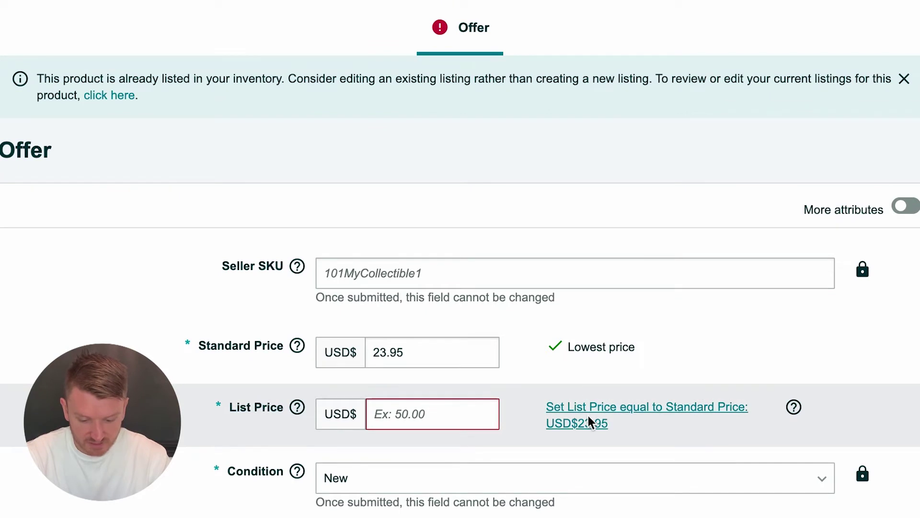
{"action": "left_click", "coordinate": [590, 422]}
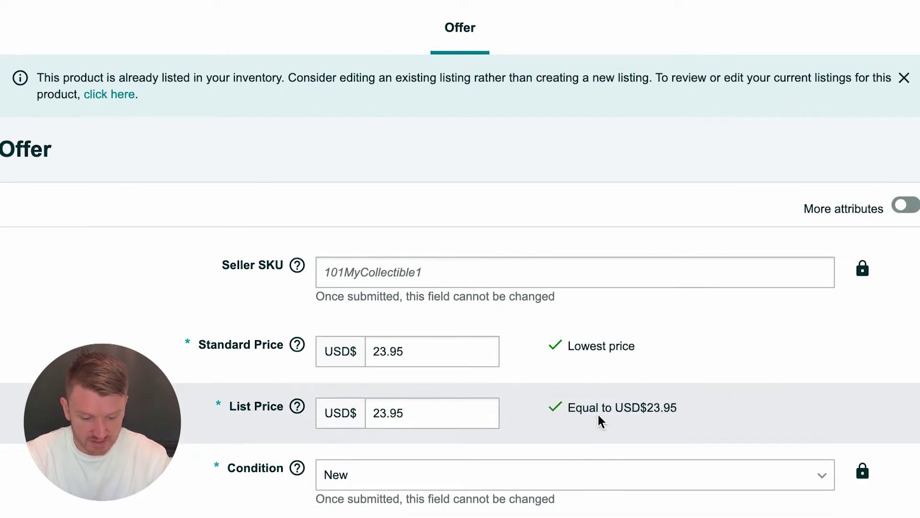
- Keep Fulfilled by Amazon as the fulfillment channel, save and finish the Poppycock offer, and accept the Amazon barcode type
{"action": "scroll", "coordinate": [598, 415], "scroll_direction": "down", "scroll_amount": 2}
{"action": "scroll", "coordinate": [600, 422], "scroll_direction": "down", "scroll_amount": 5}
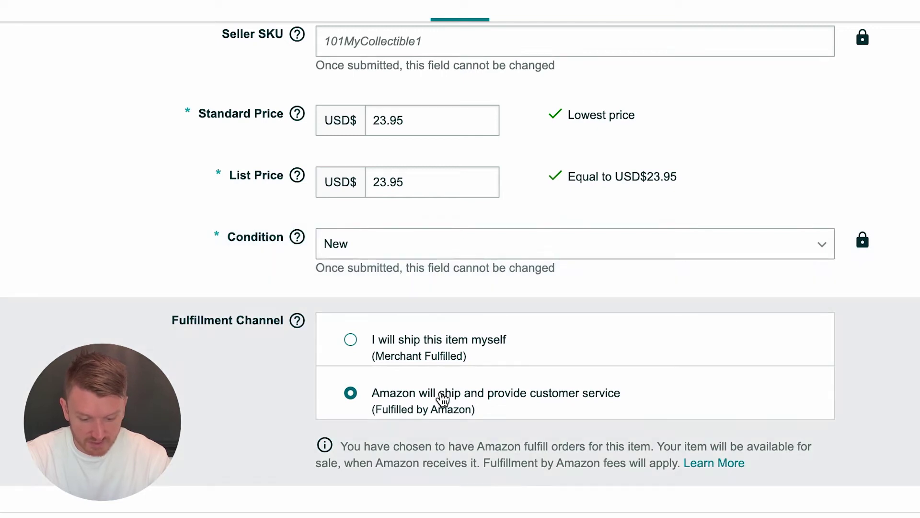
{"action": "scroll", "coordinate": [443, 396], "scroll_direction": "down", "scroll_amount": 20}
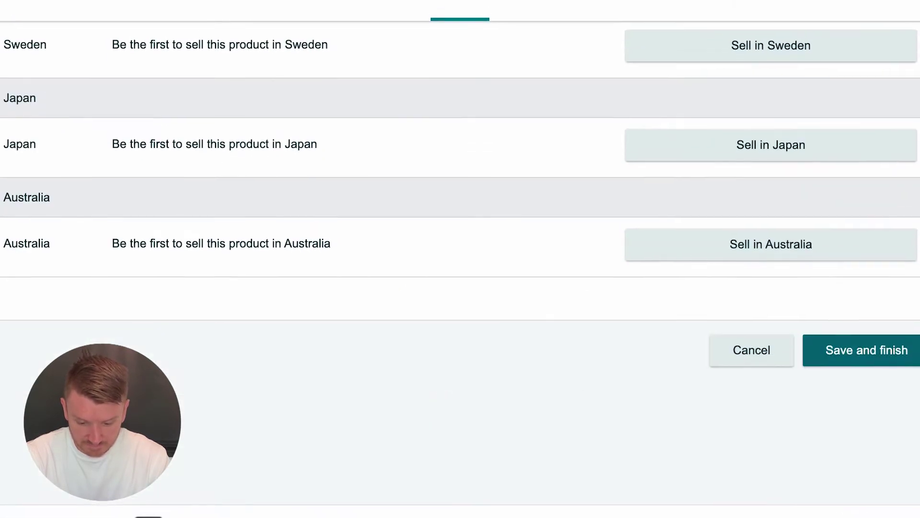
{"action": "left_click", "coordinate": [908, 352]}
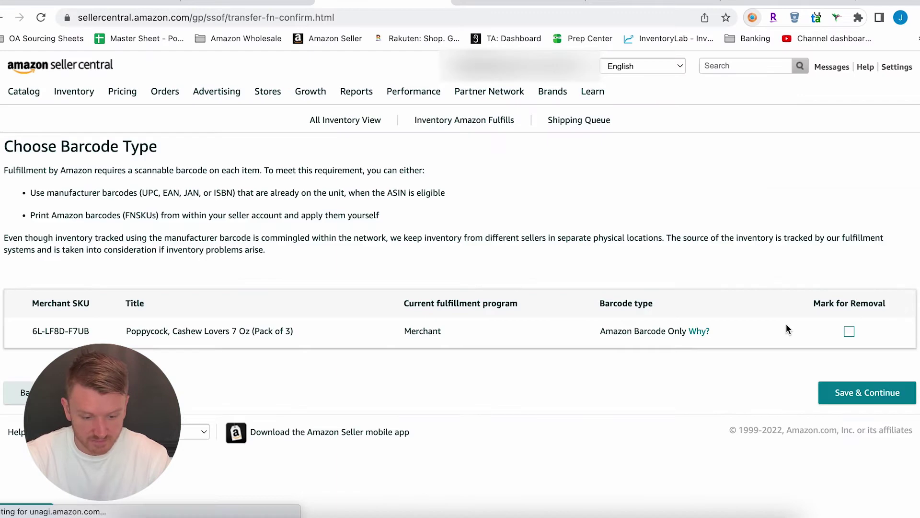
{"action": "left_click", "coordinate": [830, 396]}
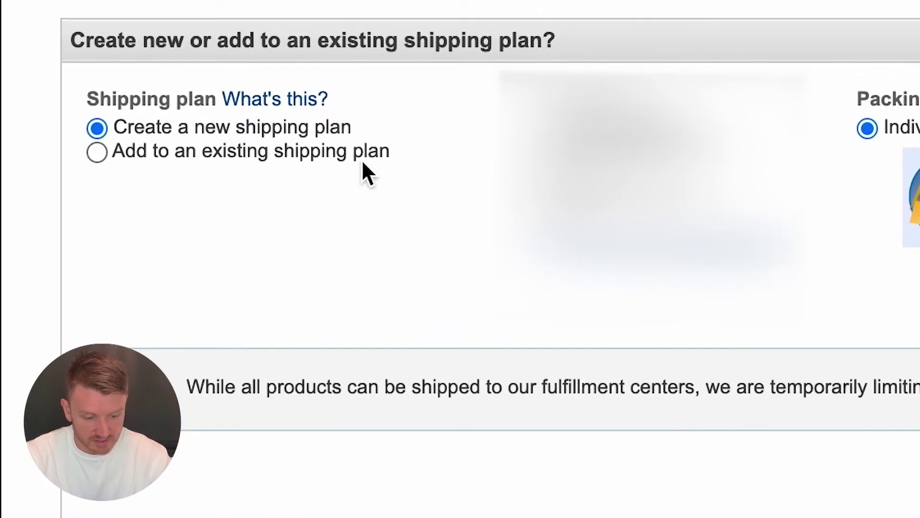
- Select adding to an existing shipping plan and look through the plans on offer without choosing one
{"action": "left_click", "coordinate": [136, 156]}
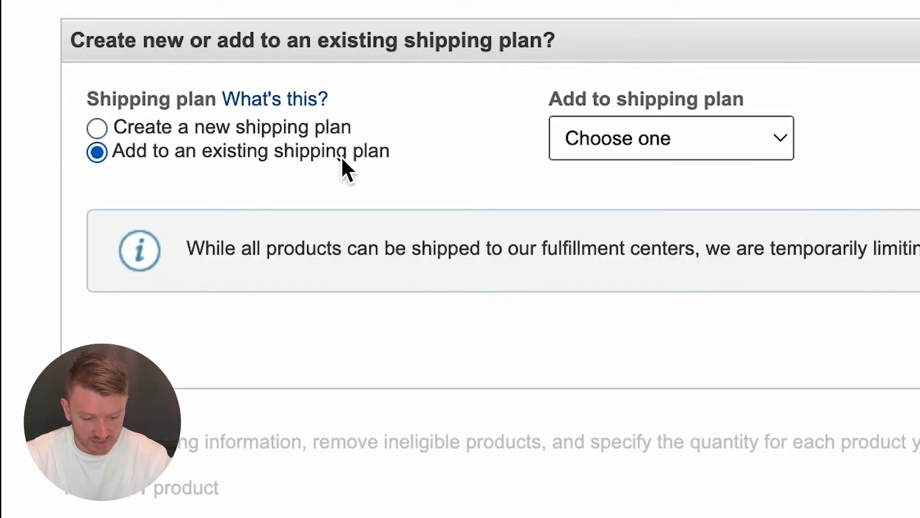
{"action": "left_click", "coordinate": [638, 137]}
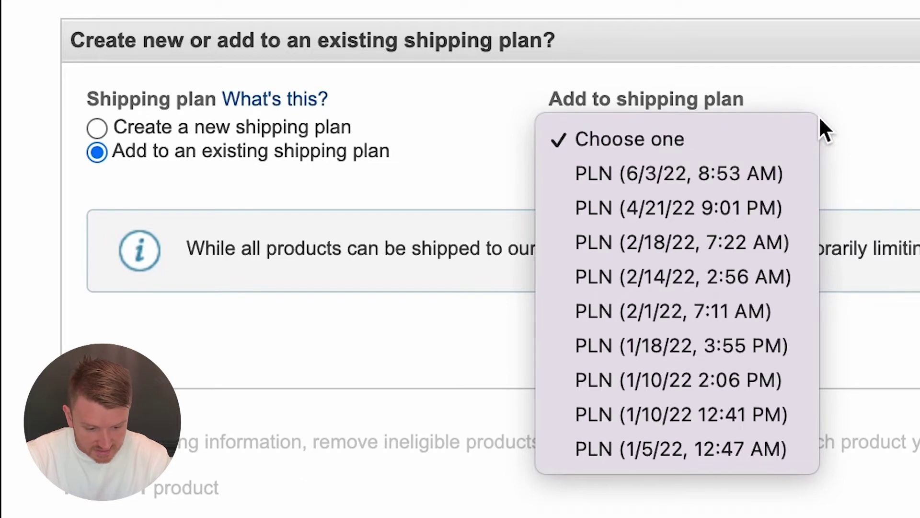
{"action": "left_click", "coordinate": [842, 98]}
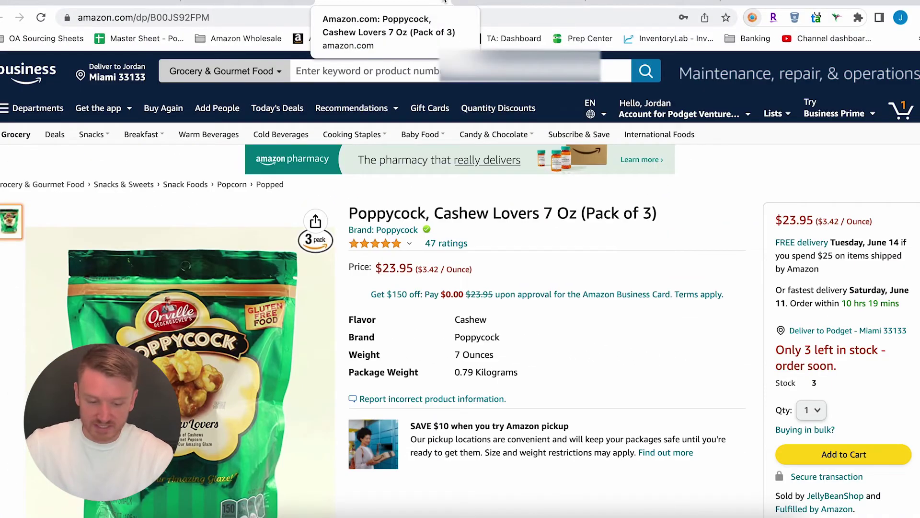
- Go back to Seller Central, reach the Send to Amazon workflow through Manage FBA Shipments, and review its pre-selected SKUs
{"action": "left_click", "coordinate": [263, 3]}
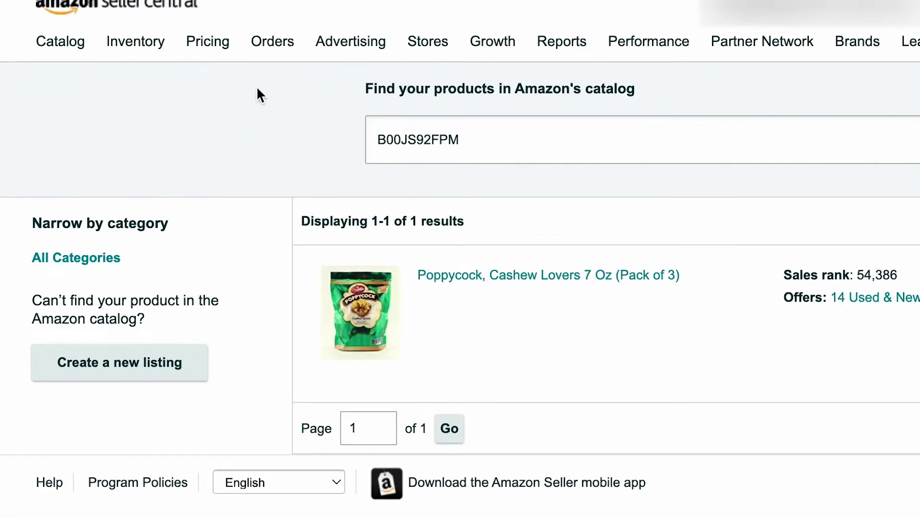
{"action": "mouse_move", "coordinate": [138, 47]}
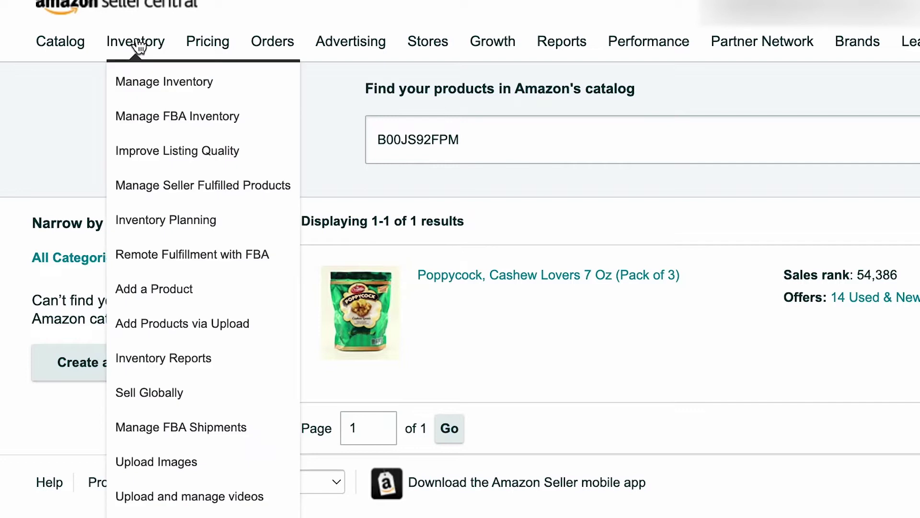
{"action": "left_click", "coordinate": [174, 428]}
{"action": "left_click", "coordinate": [29, 120]}
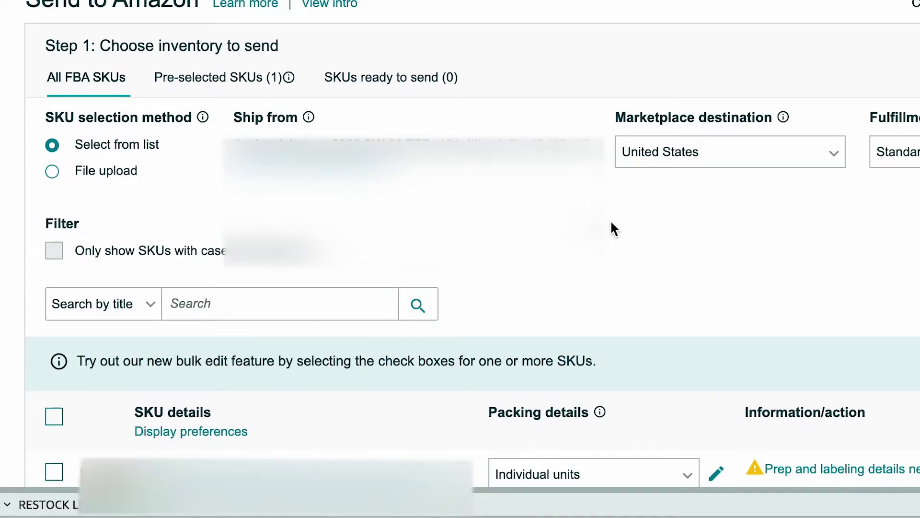
{"action": "scroll", "coordinate": [611, 220], "scroll_direction": "up", "scroll_amount": 1}
{"action": "left_click", "coordinate": [222, 77]}
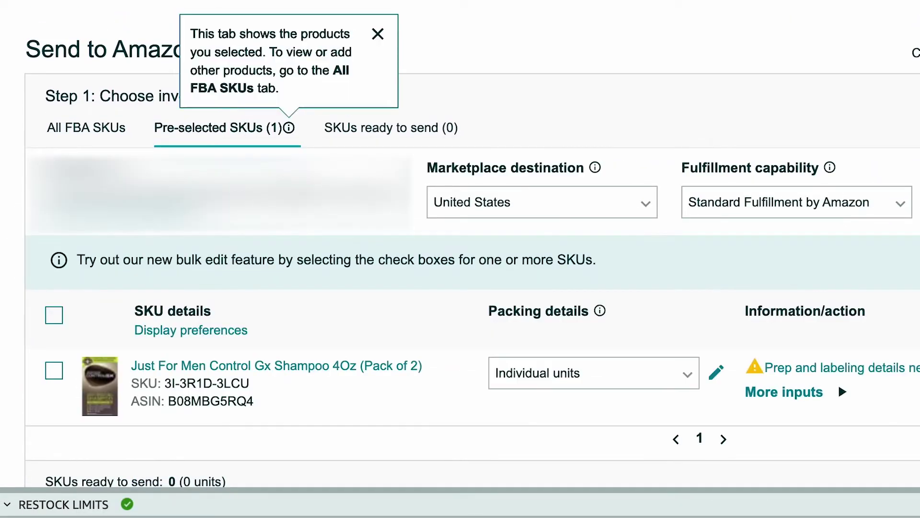
{"action": "scroll", "coordinate": [838, 383], "scroll_direction": "up", "scroll_amount": 1}
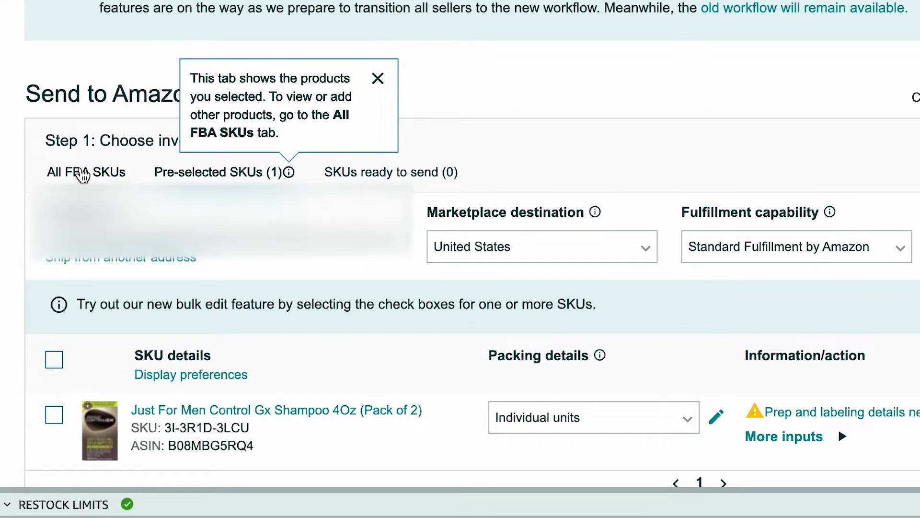
{"action": "scroll", "coordinate": [165, 181], "scroll_direction": "down", "scroll_amount": 1}
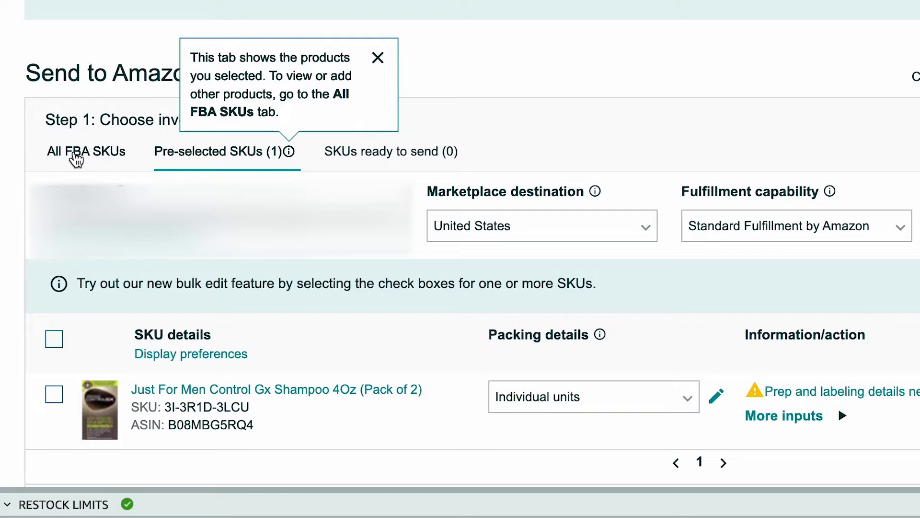
- Search all FBA SKUs by ASIN for B00JS92FPM
{"action": "left_click", "coordinate": [76, 160]}
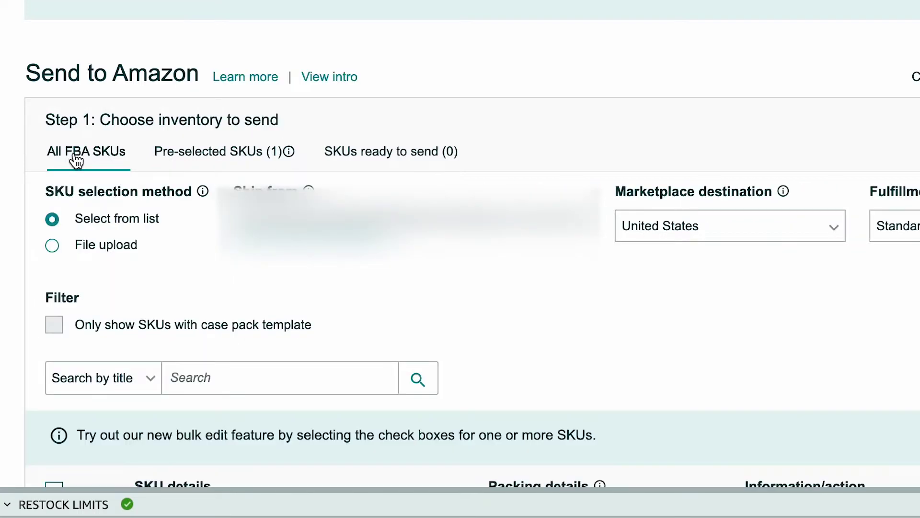
{"action": "left_click", "coordinate": [108, 388]}
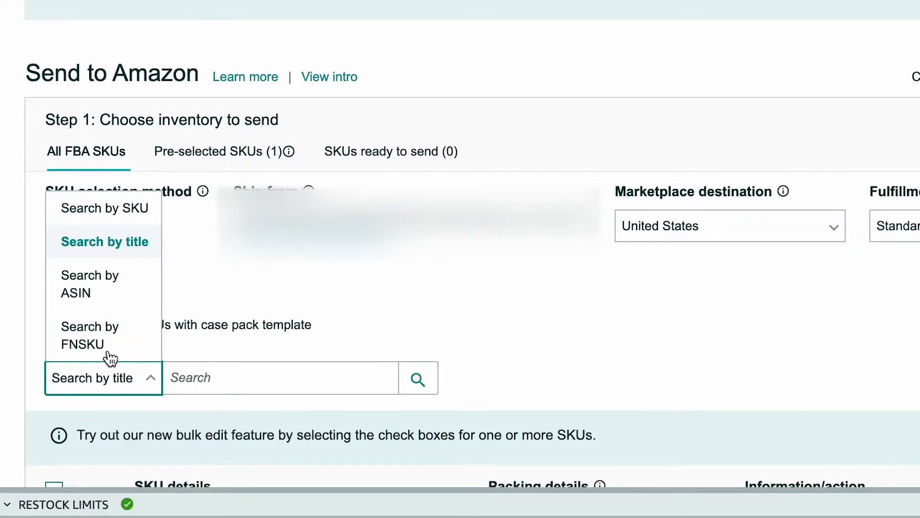
{"action": "left_click", "coordinate": [111, 292]}
{"action": "scroll", "coordinate": [230, 307], "scroll_direction": "up", "scroll_amount": 3}
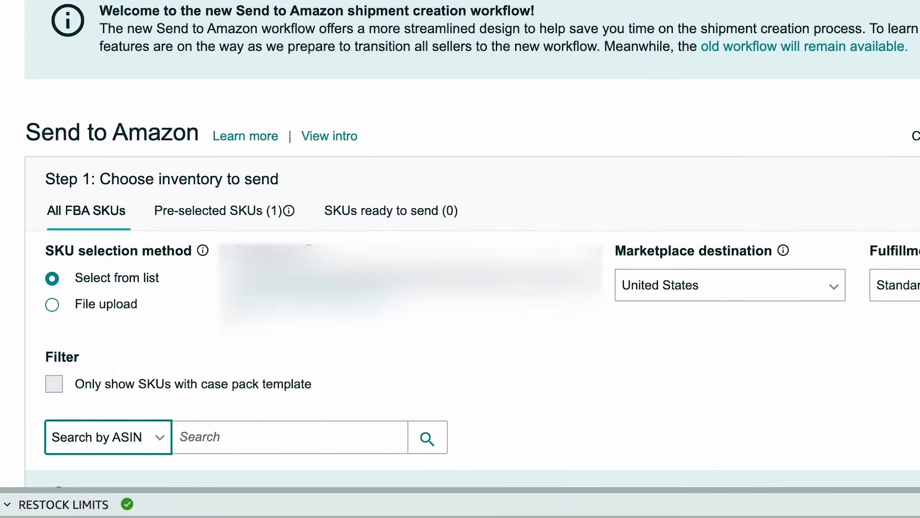
{"action": "left_click", "coordinate": [249, 430]}
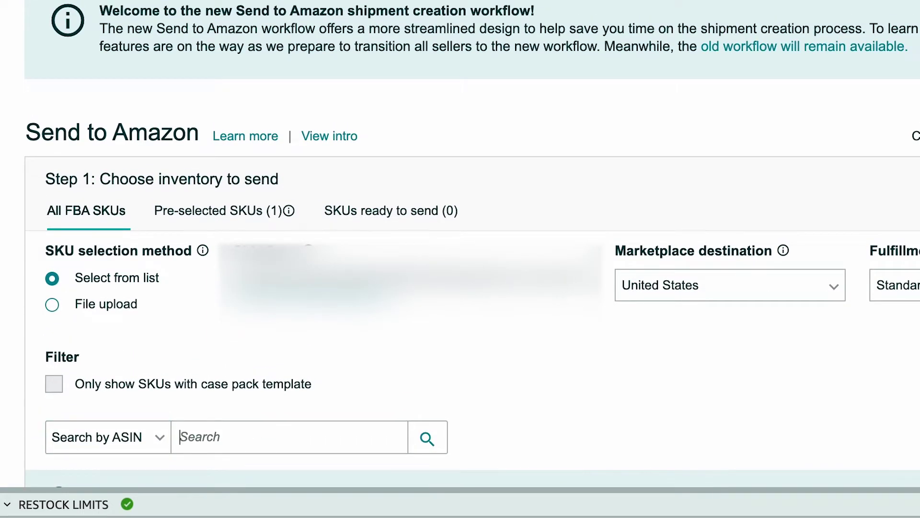
{"action": "type", "text": "B00JS92FPM"}
{"action": "left_click", "coordinate": [427, 438]}
{"action": "scroll", "coordinate": [473, 347], "scroll_direction": "down", "scroll_amount": 5}
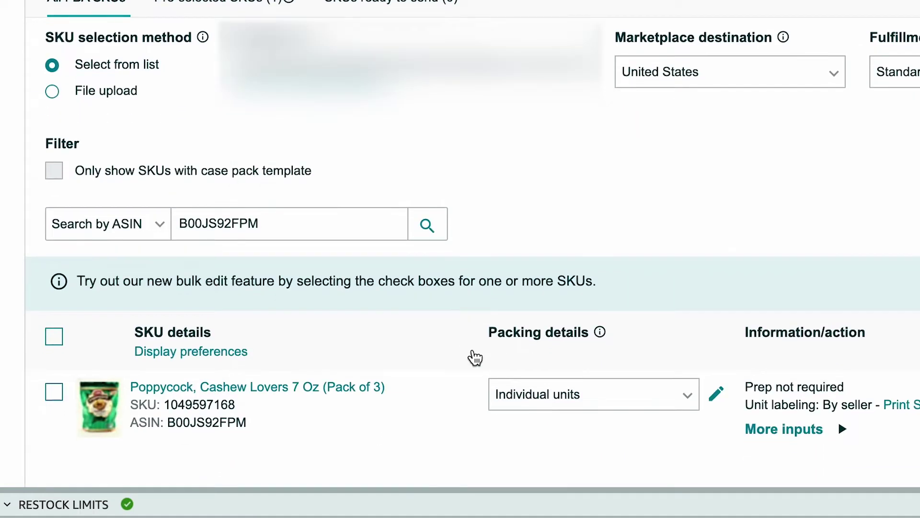
- Expand the additional inputs for the Poppycock Cashew Lovers SKU and set its quantity to send to 1 unit
{"action": "scroll", "coordinate": [474, 357], "scroll_direction": "down", "scroll_amount": 2}
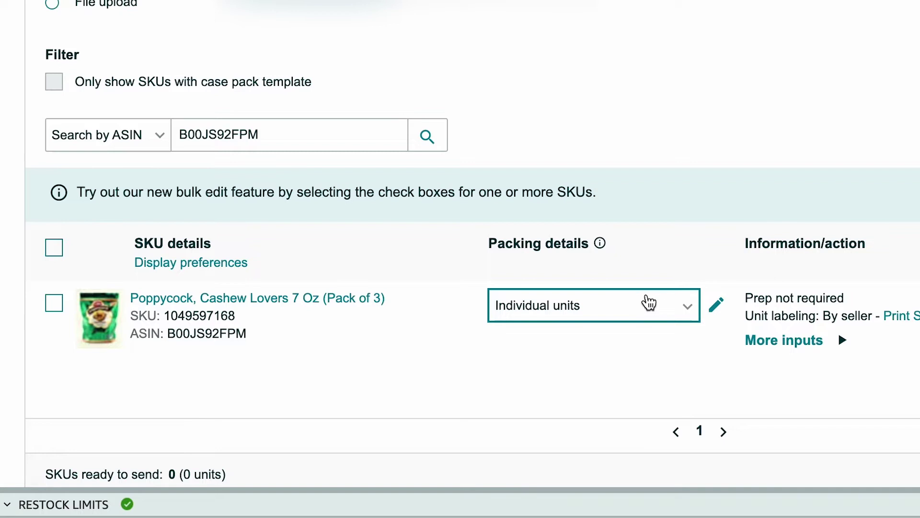
{"action": "scroll", "coordinate": [744, 297], "scroll_direction": "down", "scroll_amount": 2}
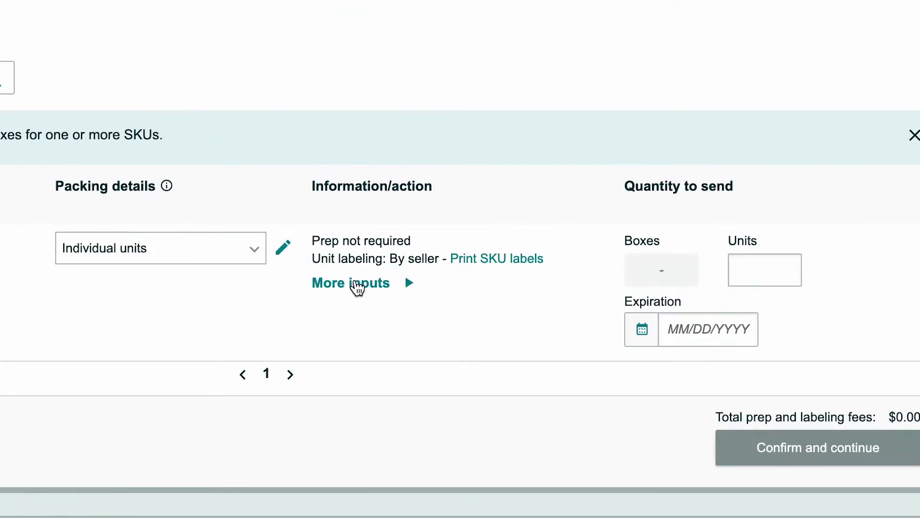
{"action": "left_click", "coordinate": [355, 285]}
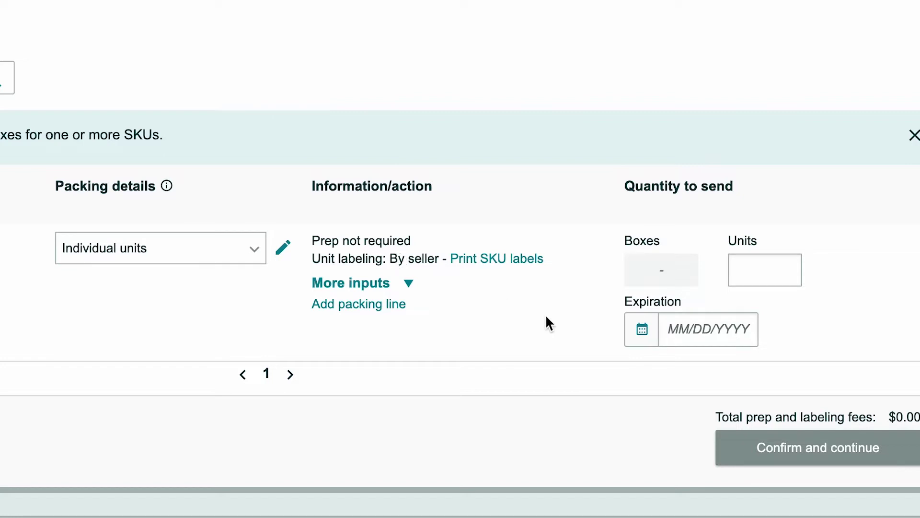
{"action": "scroll", "coordinate": [547, 318], "scroll_direction": "down", "scroll_amount": 2}
{"action": "left_click", "coordinate": [740, 207]}
{"action": "type", "text": "1"}
- Set the Poppycock SKU's expiration date to 01/19/2023 and mark it ready to pack
{"action": "left_click", "coordinate": [690, 272]}
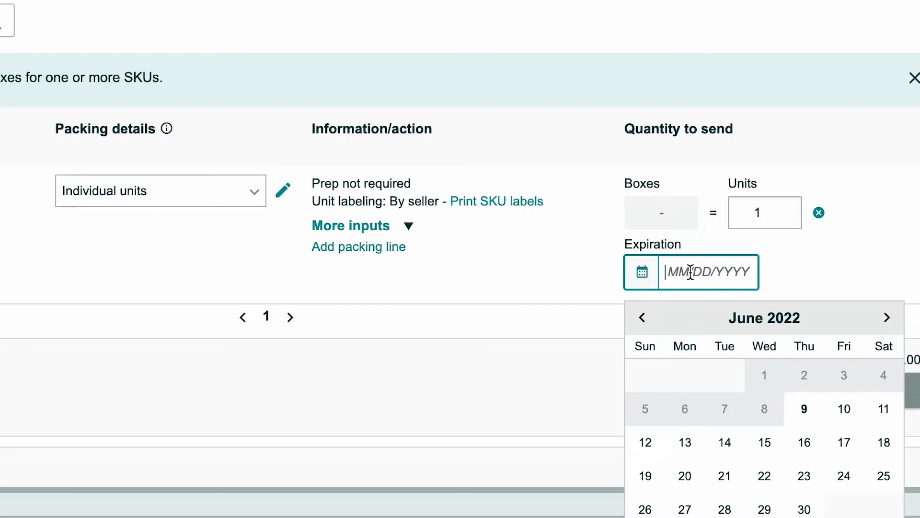
{"action": "type", "text": "01/19/202"}
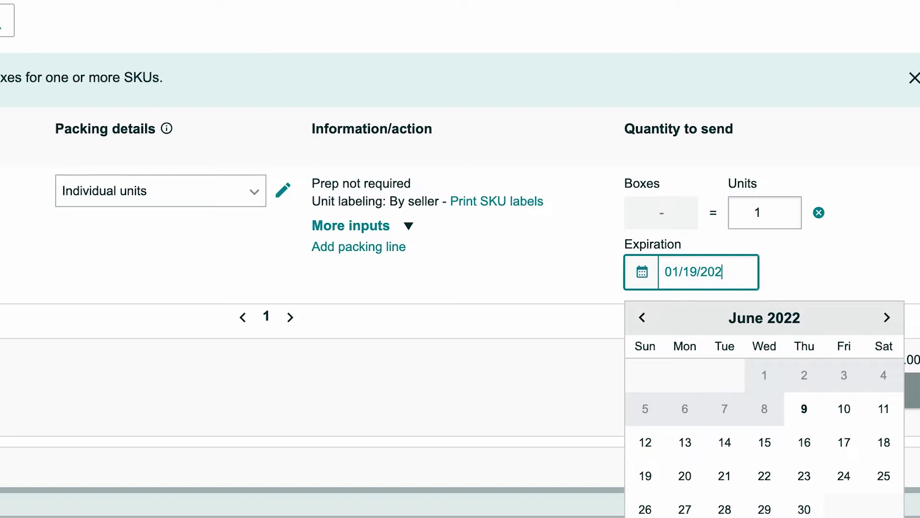
{"action": "type", "text": "3"}
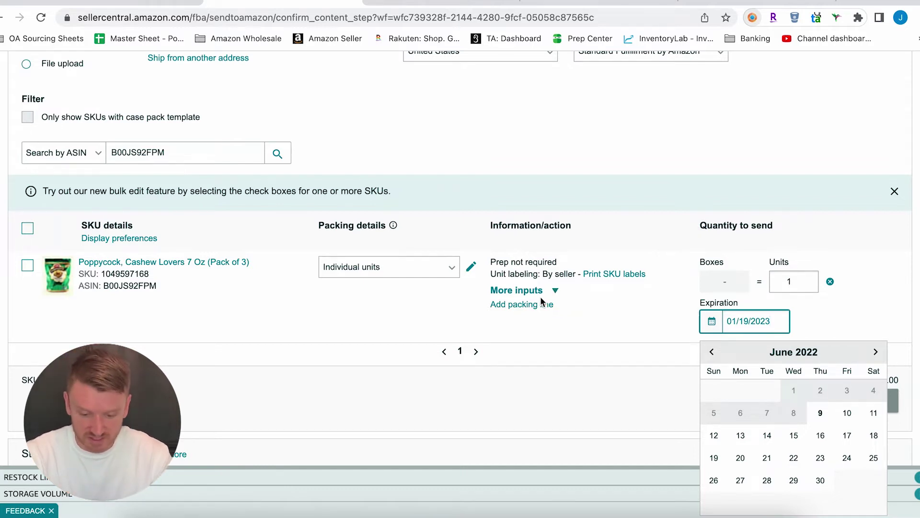
{"action": "key", "text": "Return"}
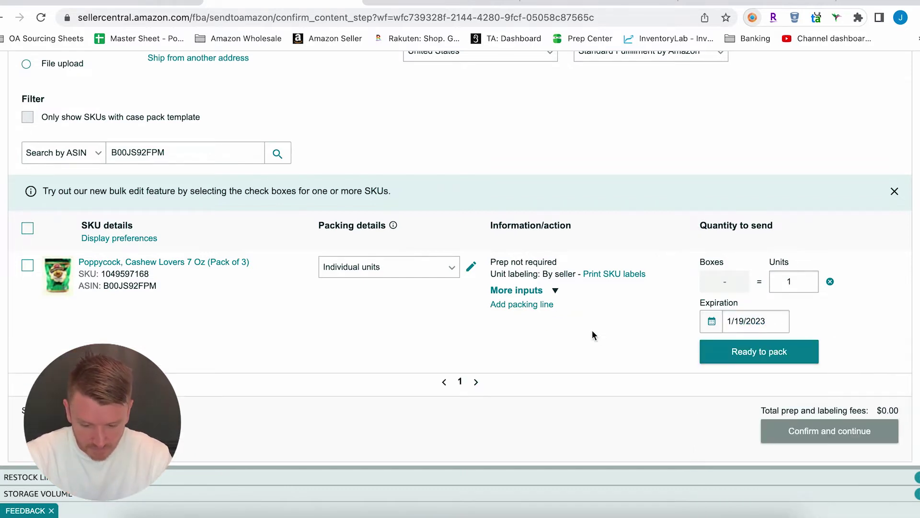
{"action": "left_click", "coordinate": [746, 353]}
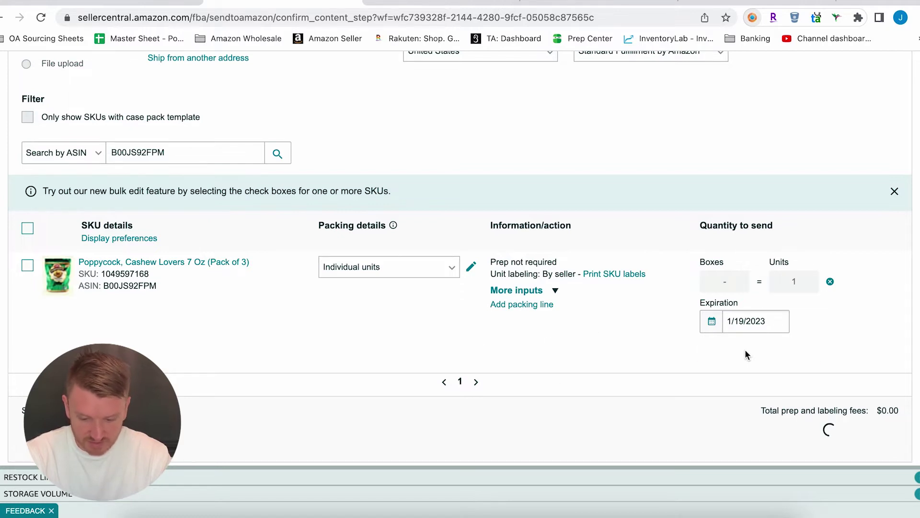
- Open the prep and labeling details of the pre-selected Just For Men Control Gx Shampoo SKU
{"action": "scroll", "coordinate": [745, 351], "scroll_direction": "up", "scroll_amount": 7}
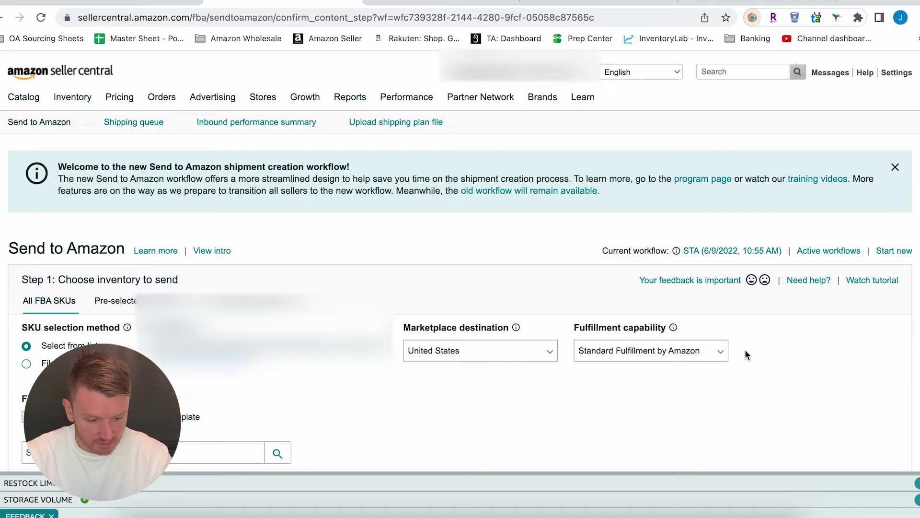
{"action": "scroll", "coordinate": [746, 351], "scroll_direction": "down", "scroll_amount": 2}
{"action": "scroll", "coordinate": [745, 354], "scroll_direction": "down", "scroll_amount": 2}
{"action": "scroll", "coordinate": [745, 355], "scroll_direction": "up", "scroll_amount": 3}
{"action": "scroll", "coordinate": [745, 351], "scroll_direction": "down", "scroll_amount": 4}
{"action": "scroll", "coordinate": [745, 350], "scroll_direction": "up", "scroll_amount": 1}
{"action": "scroll", "coordinate": [746, 350], "scroll_direction": "down", "scroll_amount": 1}
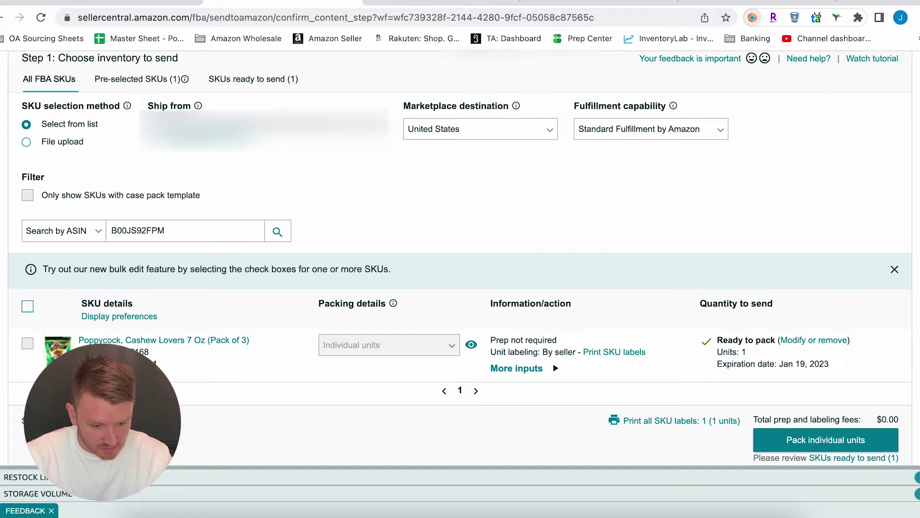
{"action": "left_click", "coordinate": [142, 87]}
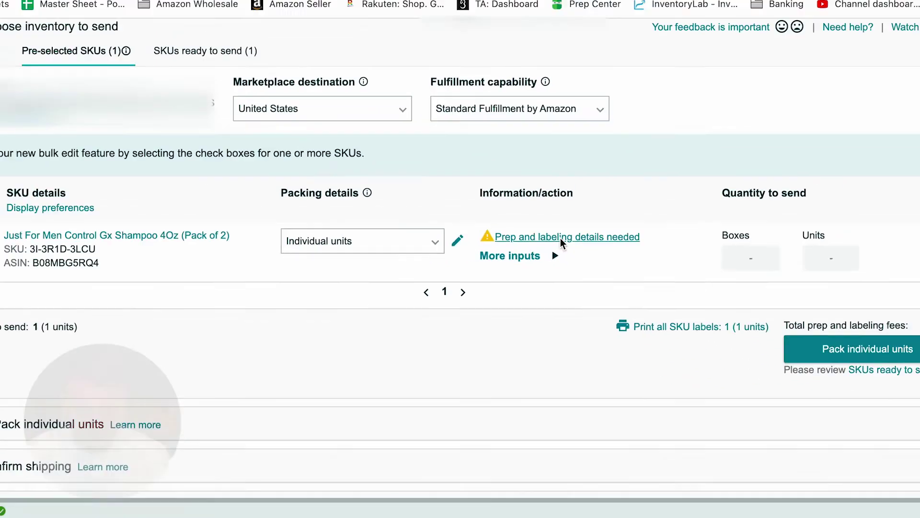
{"action": "left_click", "coordinate": [565, 216]}
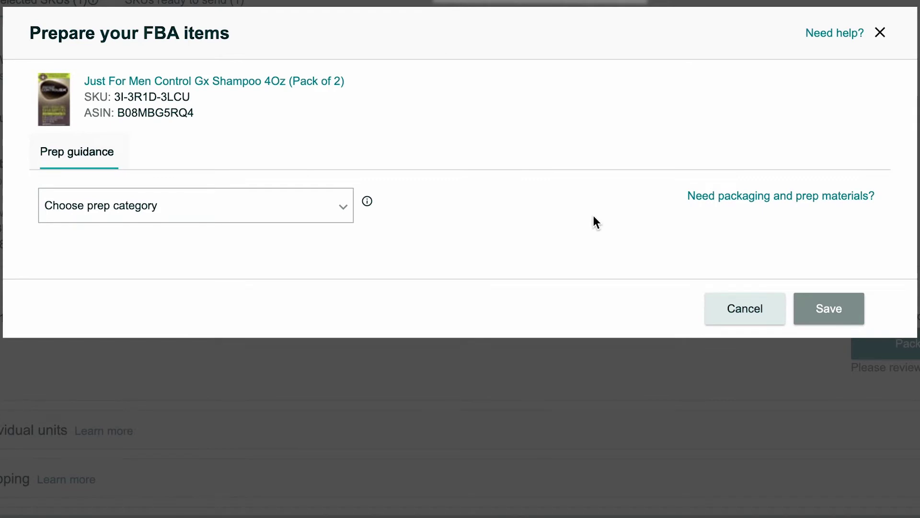
- Choose the Adult prep category for the shampoo and look through the other prep categories on offer
{"action": "left_click", "coordinate": [307, 206]}
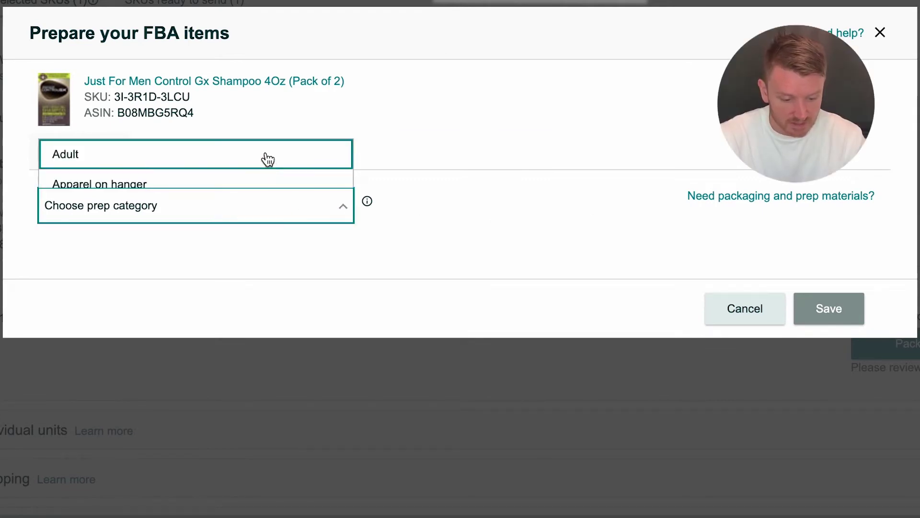
{"action": "left_click", "coordinate": [265, 156]}
{"action": "left_click", "coordinate": [243, 210]}
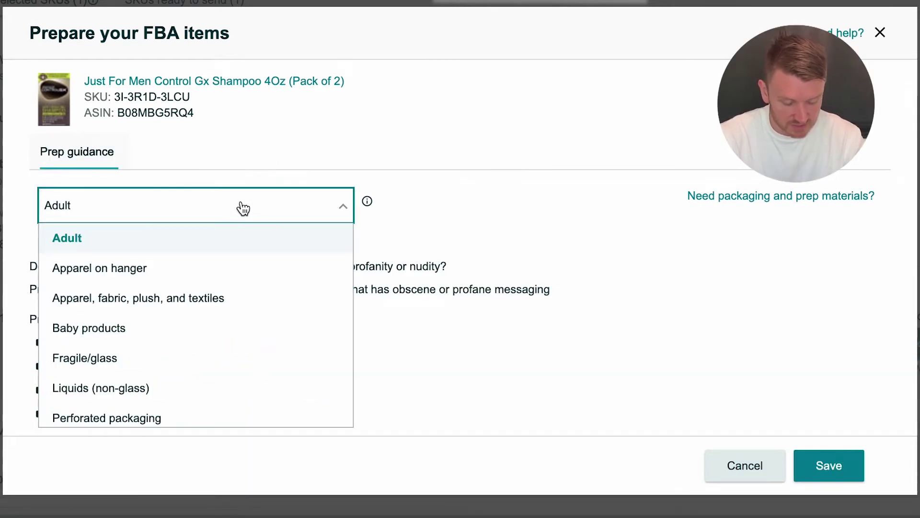
{"action": "scroll", "coordinate": [222, 247], "scroll_direction": "down", "scroll_amount": 1}
{"action": "scroll", "coordinate": [222, 248], "scroll_direction": "up", "scroll_amount": 1}
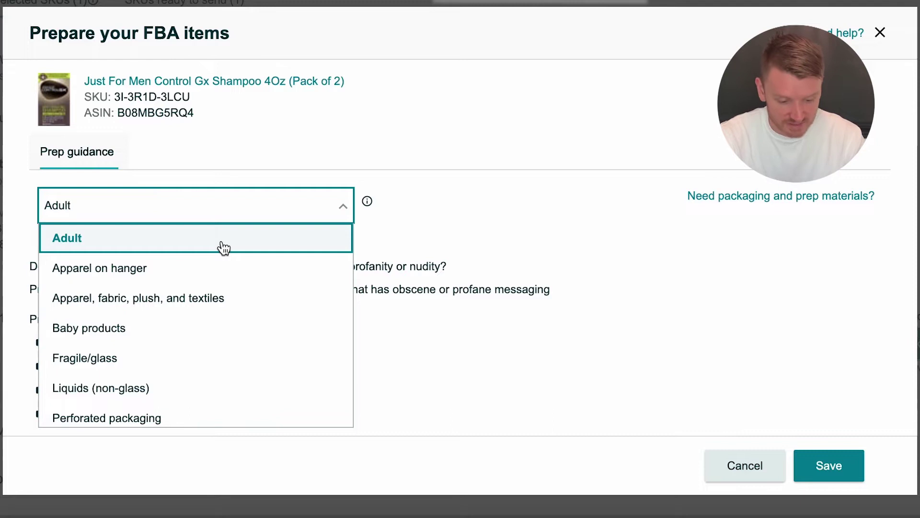
{"action": "scroll", "coordinate": [221, 249], "scroll_direction": "down", "scroll_amount": 2}
{"action": "scroll", "coordinate": [220, 249], "scroll_direction": "up", "scroll_amount": 2}
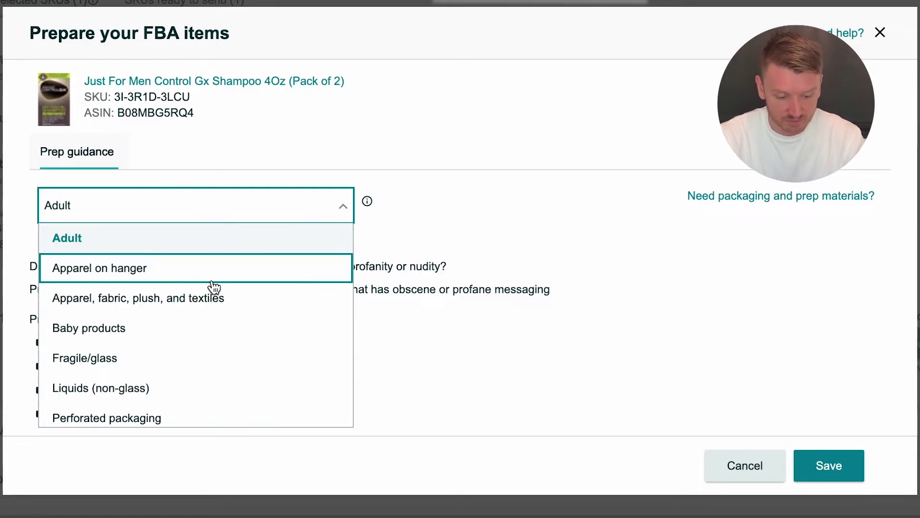
{"action": "scroll", "coordinate": [204, 385], "scroll_direction": "down", "scroll_amount": 2}
{"action": "scroll", "coordinate": [207, 391], "scroll_direction": "down", "scroll_amount": 2}
{"action": "scroll", "coordinate": [205, 388], "scroll_direction": "up", "scroll_amount": 4}
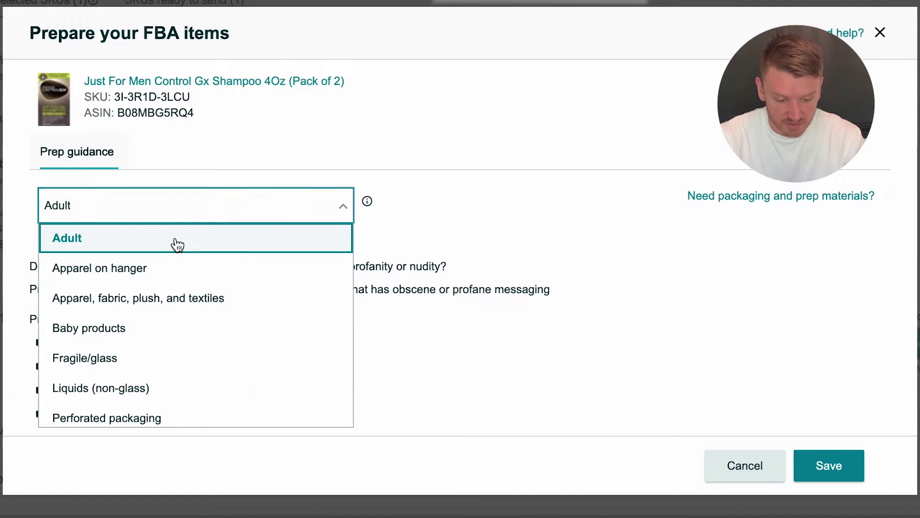
{"action": "left_click", "coordinate": [177, 243]}
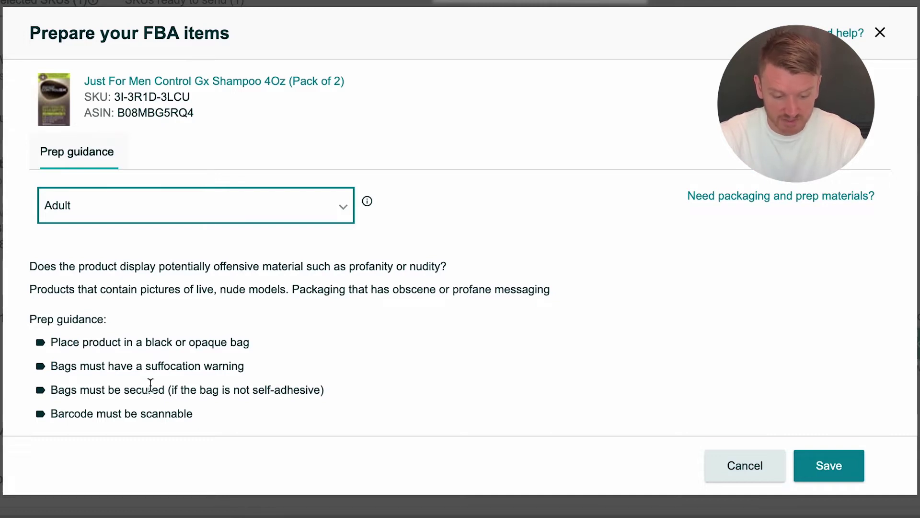
- Switch the shampoo's prep category to Baby products to view its prep guidance
{"action": "left_click", "coordinate": [247, 205]}
{"action": "scroll", "coordinate": [214, 265], "scroll_direction": "down", "scroll_amount": 2}
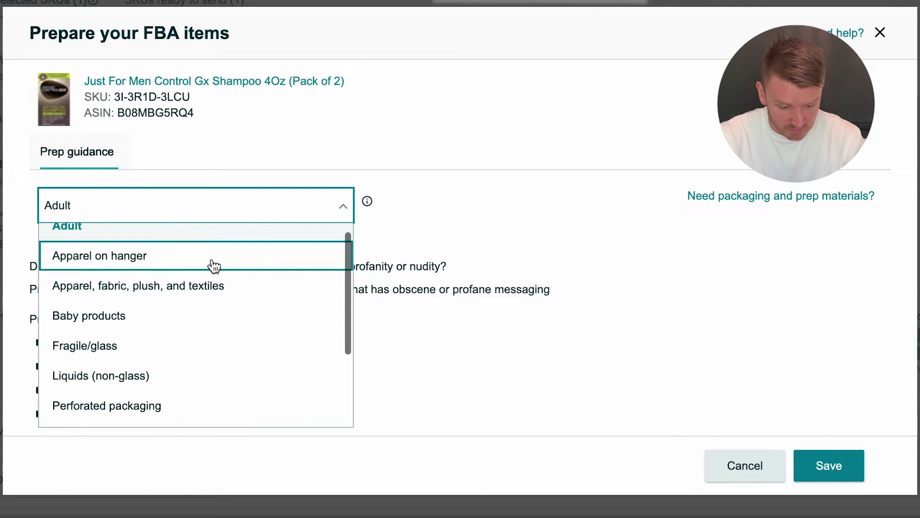
{"action": "scroll", "coordinate": [211, 264], "scroll_direction": "up", "scroll_amount": 2}
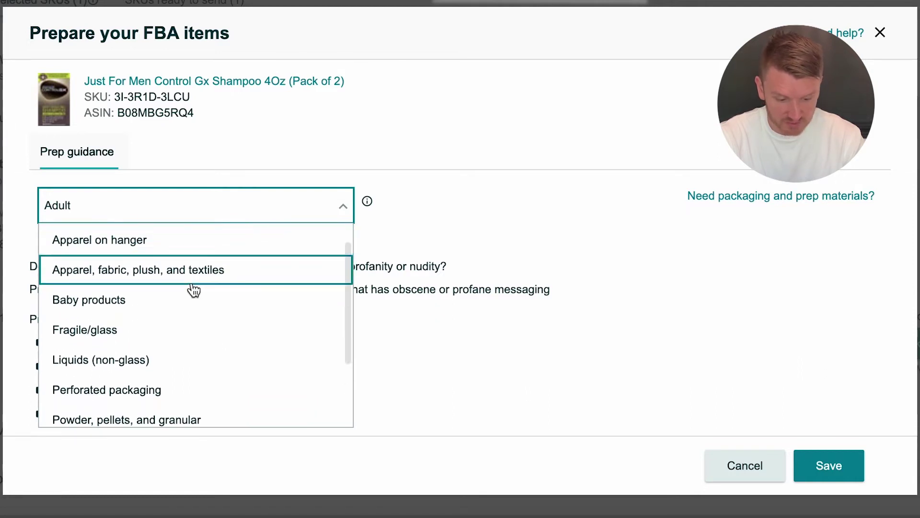
{"action": "scroll", "coordinate": [192, 293], "scroll_direction": "down", "scroll_amount": 1}
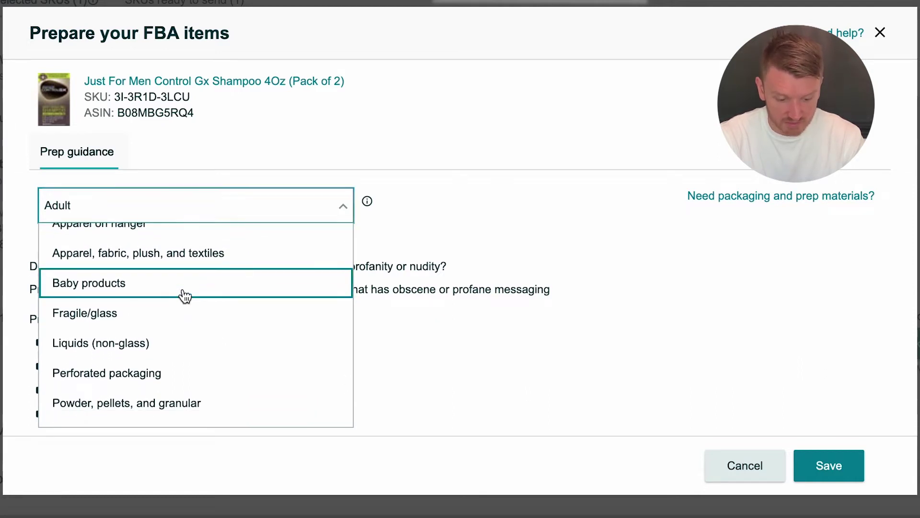
{"action": "left_click", "coordinate": [182, 289]}
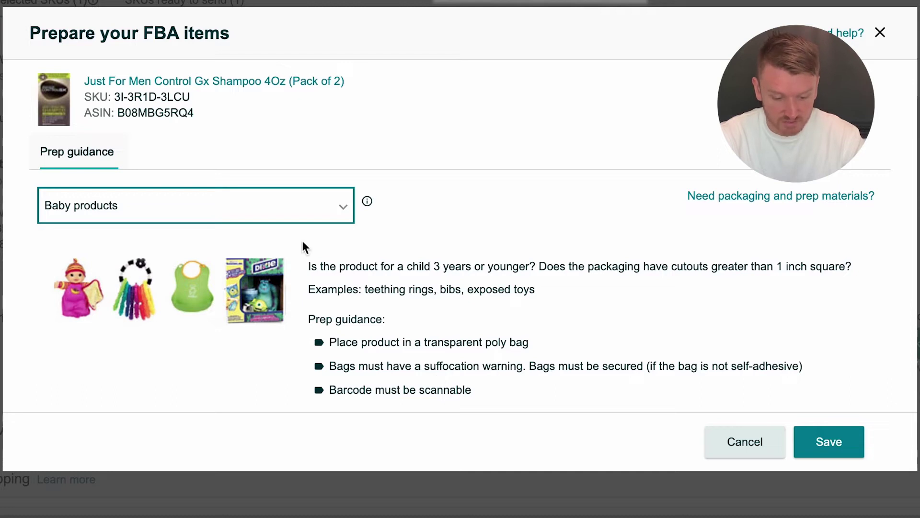
- Set the shampoo's prep category to No prep needed and save its prep and packing details
{"action": "left_click", "coordinate": [294, 216]}
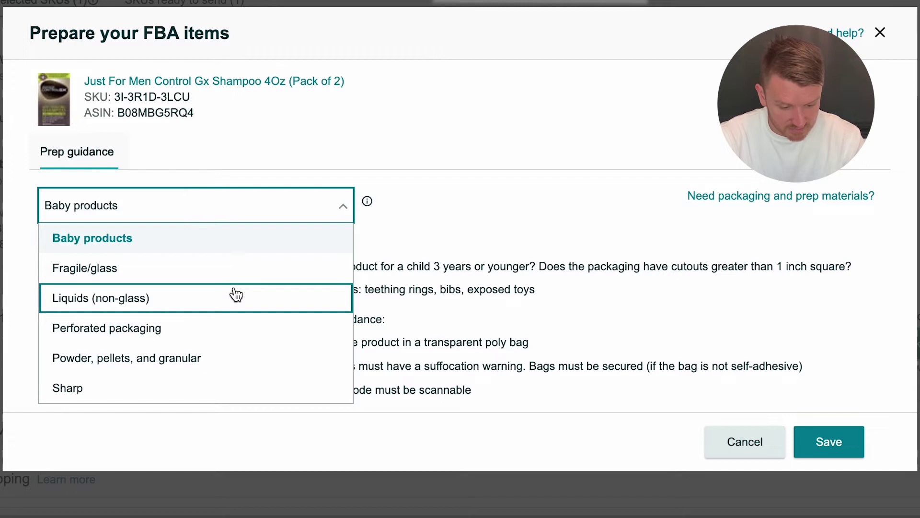
{"action": "scroll", "coordinate": [237, 295], "scroll_direction": "down", "scroll_amount": 2}
{"action": "left_click", "coordinate": [169, 390]}
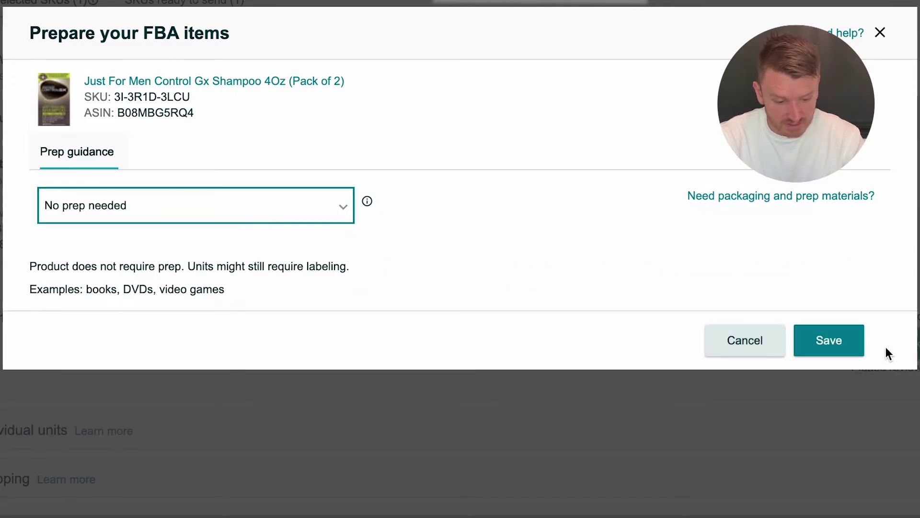
{"action": "left_click", "coordinate": [843, 347]}
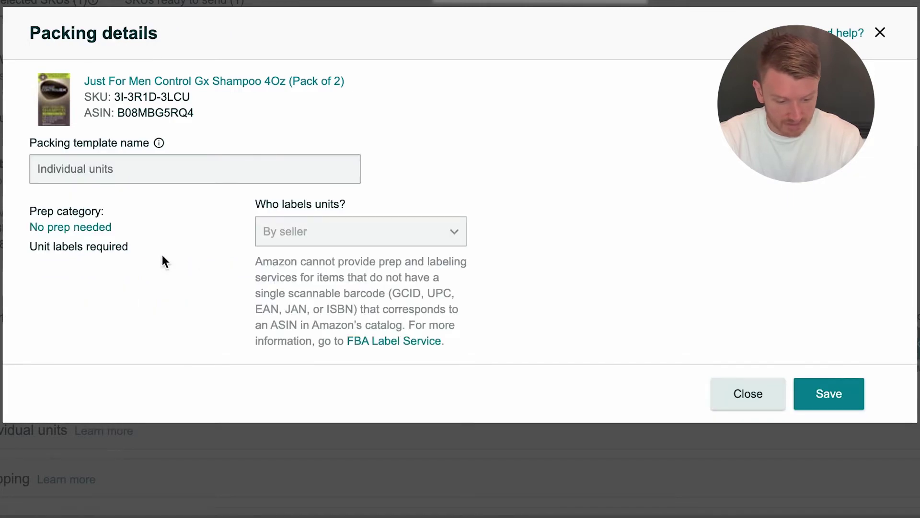
{"action": "left_click", "coordinate": [811, 389]}
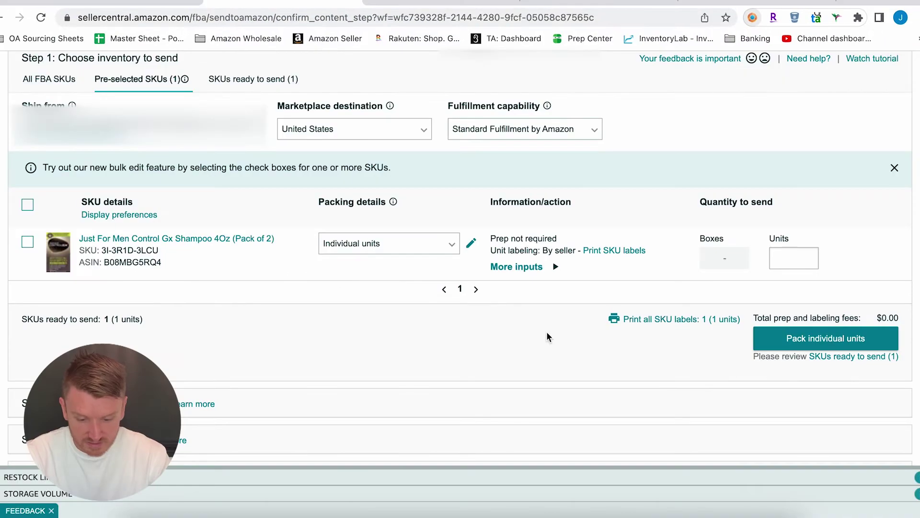
- Set the shampoo's quantity to send to 15 units and mark it ready to pack
{"action": "left_click", "coordinate": [805, 262]}
{"action": "type", "text": "1"}
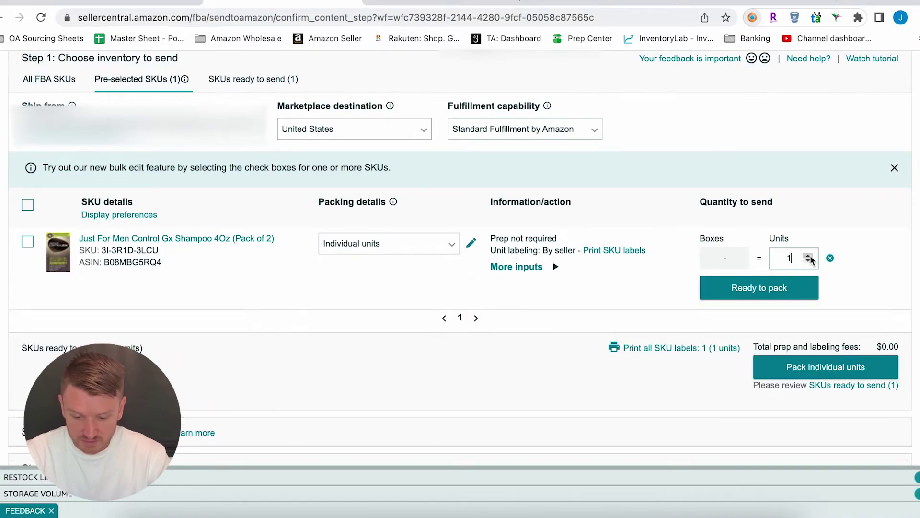
{"action": "left_click", "coordinate": [810, 256]}
{"action": "left_click", "coordinate": [809, 256]}
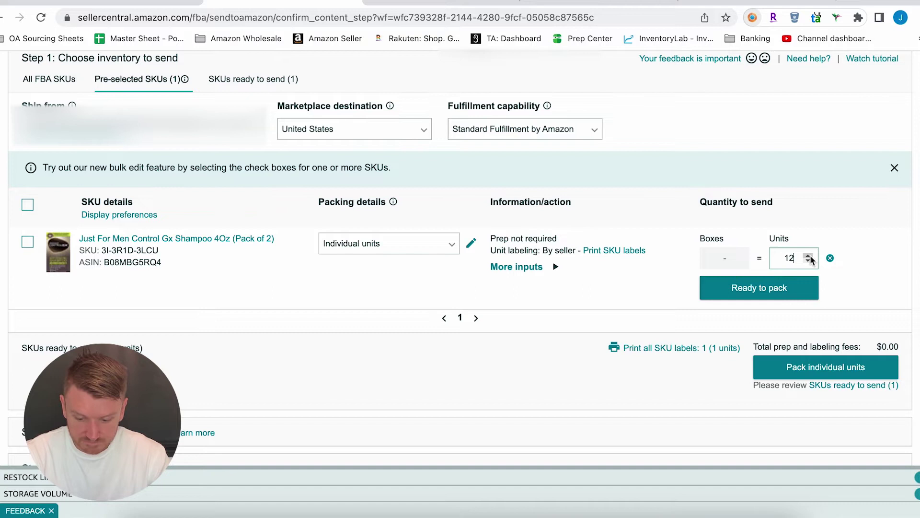
{"action": "left_click", "coordinate": [766, 290]}
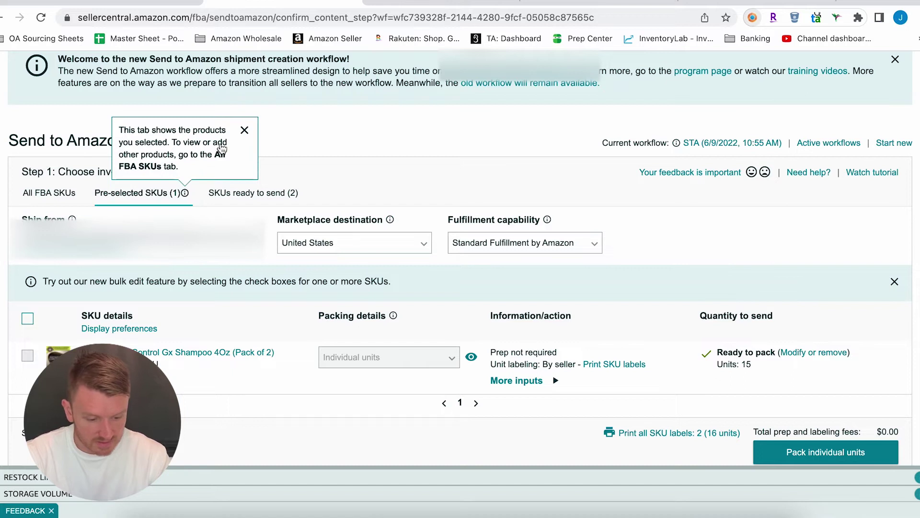
- Show all FBA SKUs, and copy the ASIN of the Murray's Edgewax row from the purchasing log in Google Sheets
{"action": "left_click", "coordinate": [51, 196]}
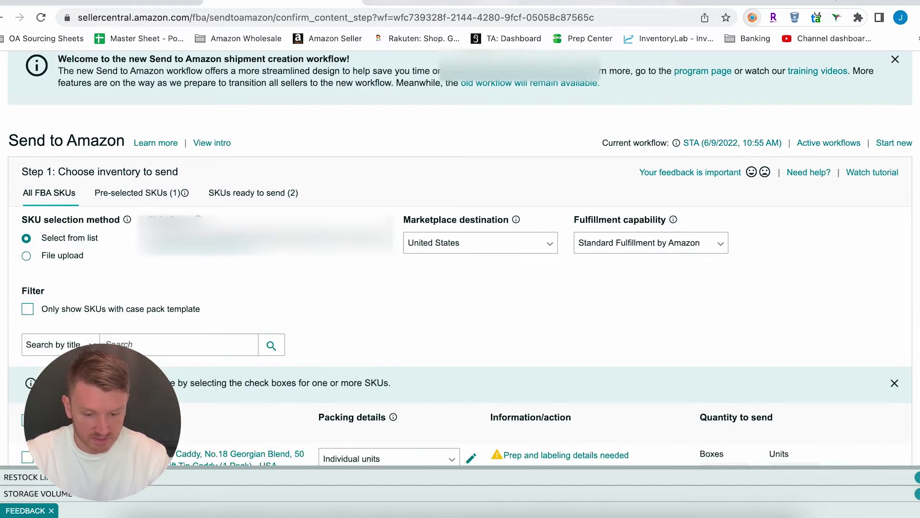
{"action": "left_click", "coordinate": [718, 2]}
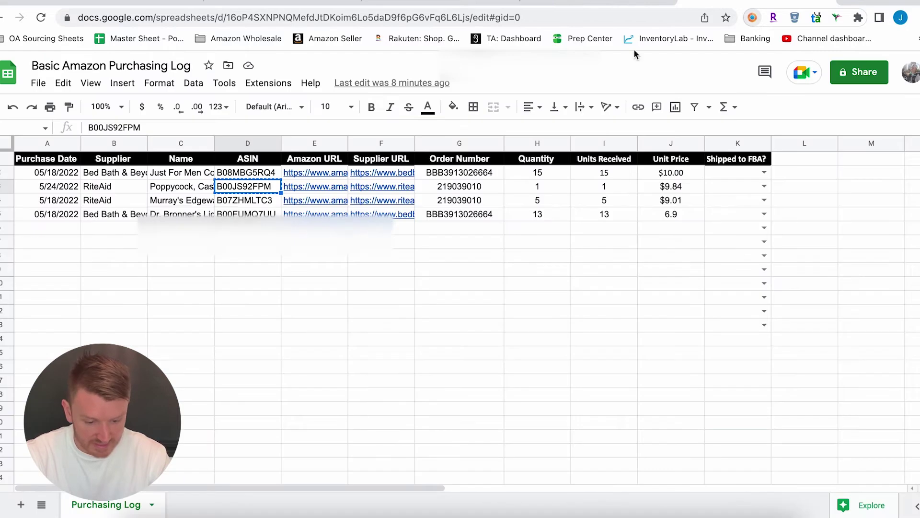
{"action": "left_click", "coordinate": [243, 201]}
{"action": "key", "text": "ctrl+c"}
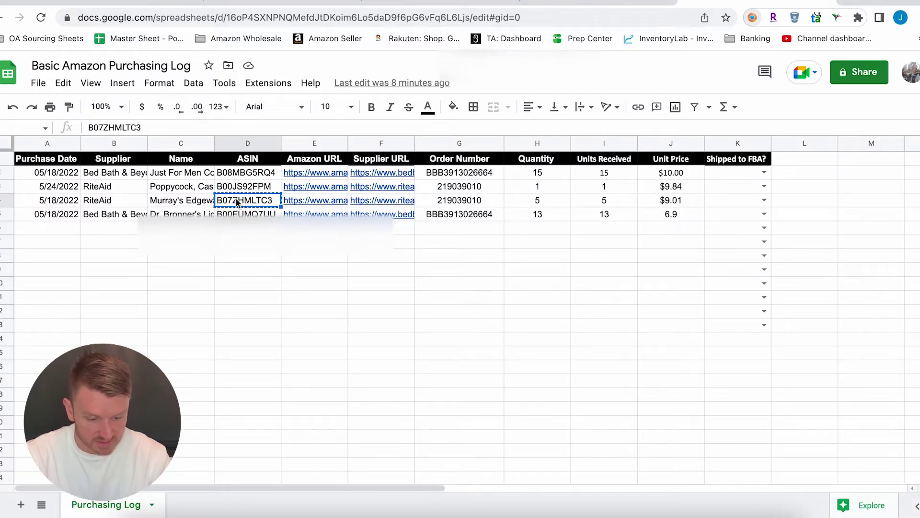
- Return to Send to Amazon in Seller Central and search all FBA SKUs by ASIN for B07ZHMLTC3
{"action": "left_click", "coordinate": [283, 3]}
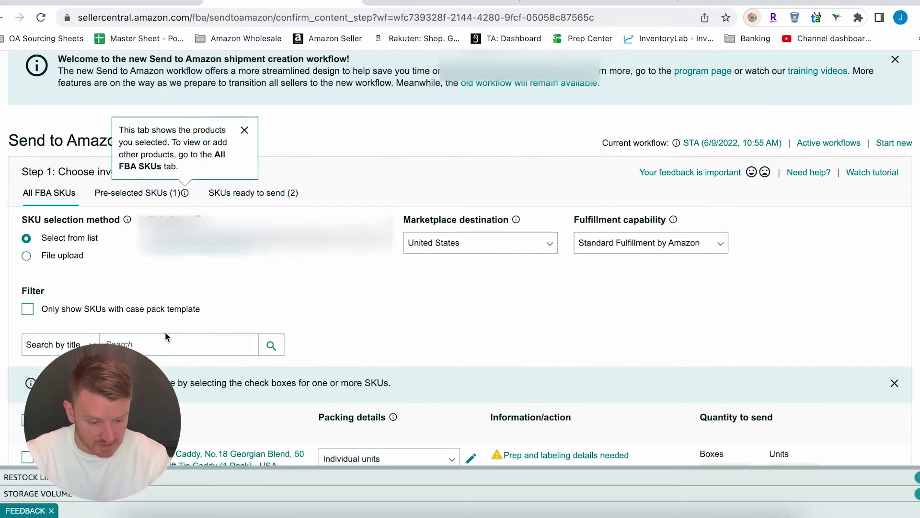
{"action": "scroll", "coordinate": [461, 288], "scroll_direction": "down", "scroll_amount": 1}
{"action": "left_click", "coordinate": [53, 346]}
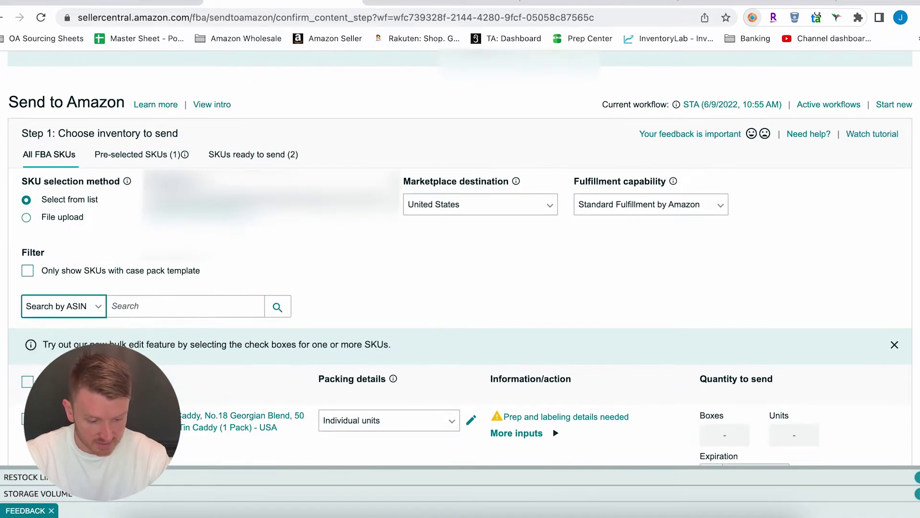
{"action": "left_click", "coordinate": [122, 307]}
{"action": "key", "text": "ctrl+v"}
{"action": "key", "text": "Return"}
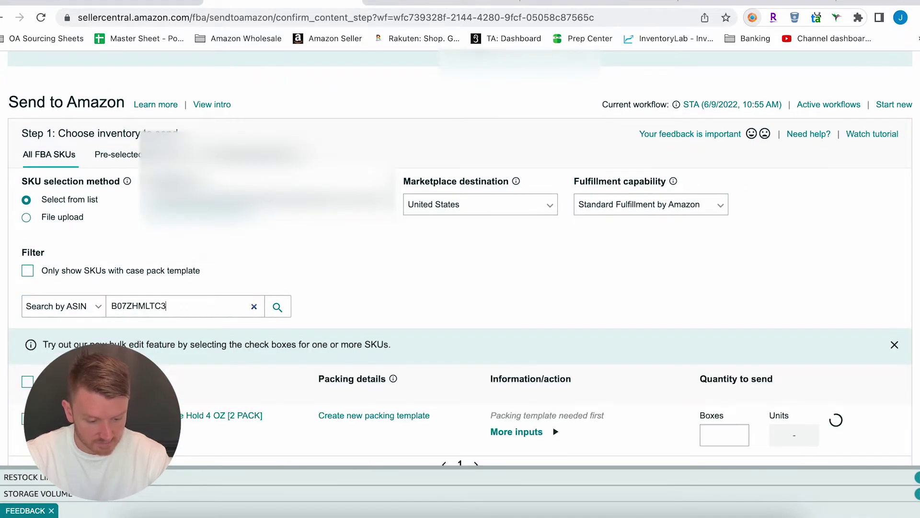
- Set the Murray's Edgewax prep category to No prep needed and save its prep and packing details with units labeled by seller
{"action": "scroll", "coordinate": [122, 306], "scroll_direction": "down", "scroll_amount": 1}
{"action": "scroll", "coordinate": [229, 314], "scroll_direction": "down", "scroll_amount": 2}
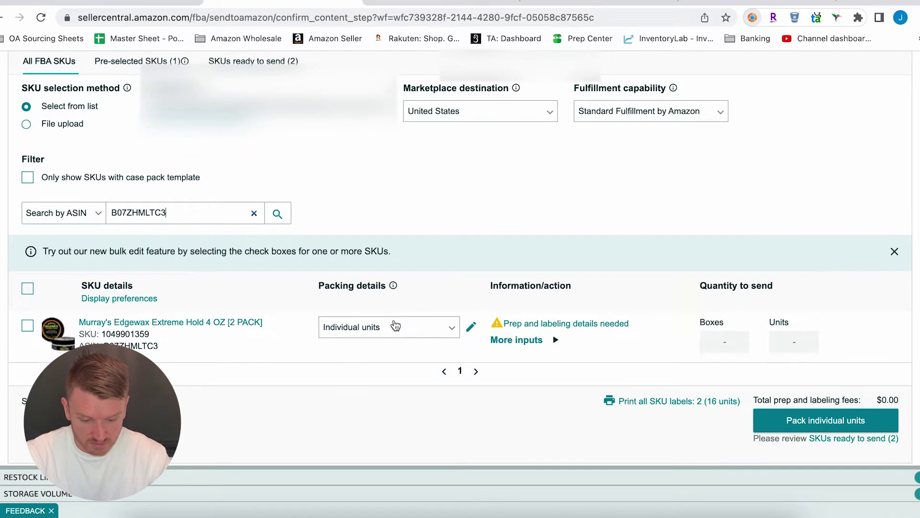
{"action": "left_click", "coordinate": [543, 324]}
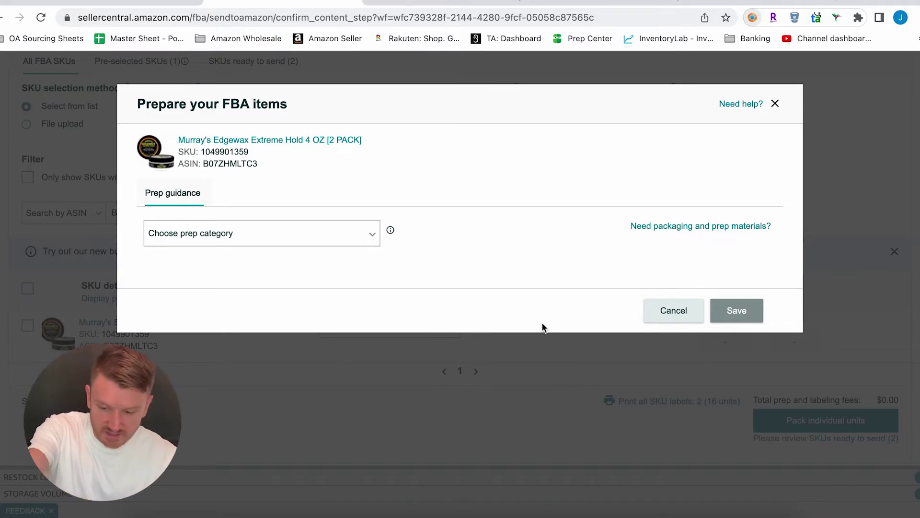
{"action": "left_click", "coordinate": [280, 234]}
{"action": "scroll", "coordinate": [283, 206], "scroll_direction": "down", "scroll_amount": 5}
{"action": "left_click", "coordinate": [263, 218]}
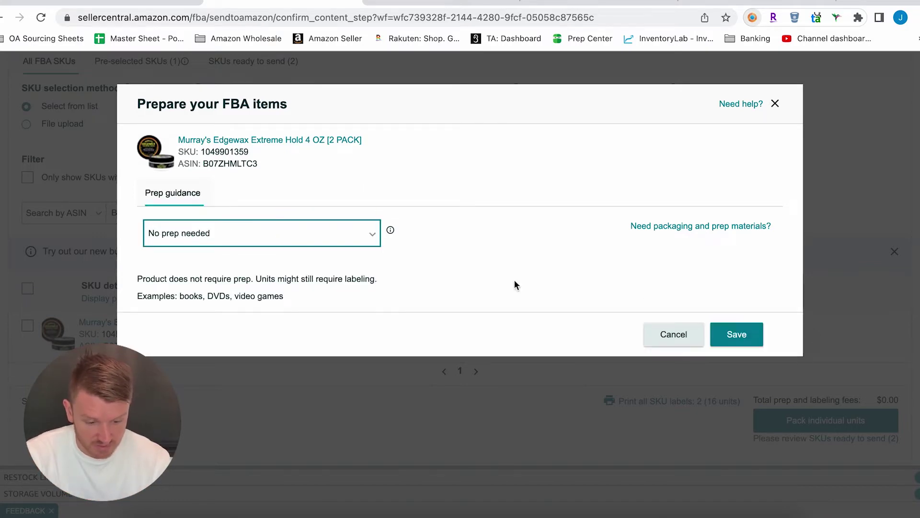
{"action": "left_click", "coordinate": [742, 326]}
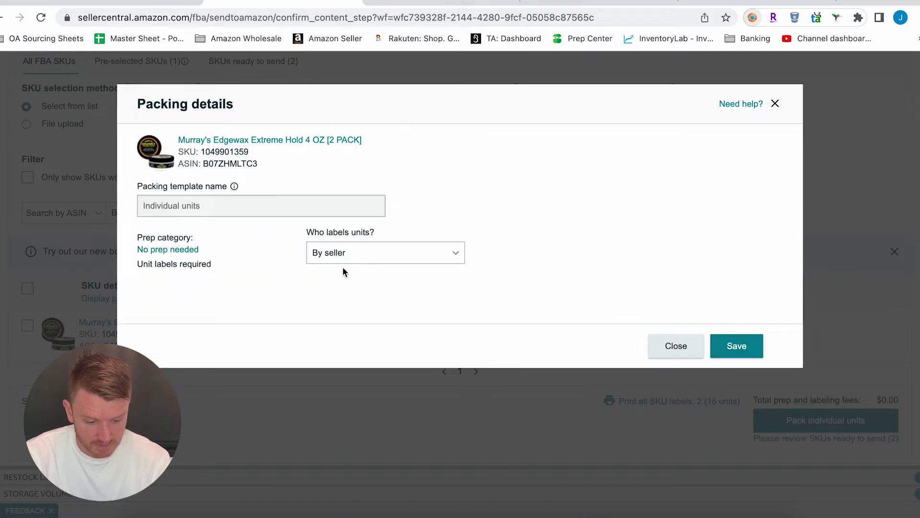
{"action": "left_click", "coordinate": [742, 351]}
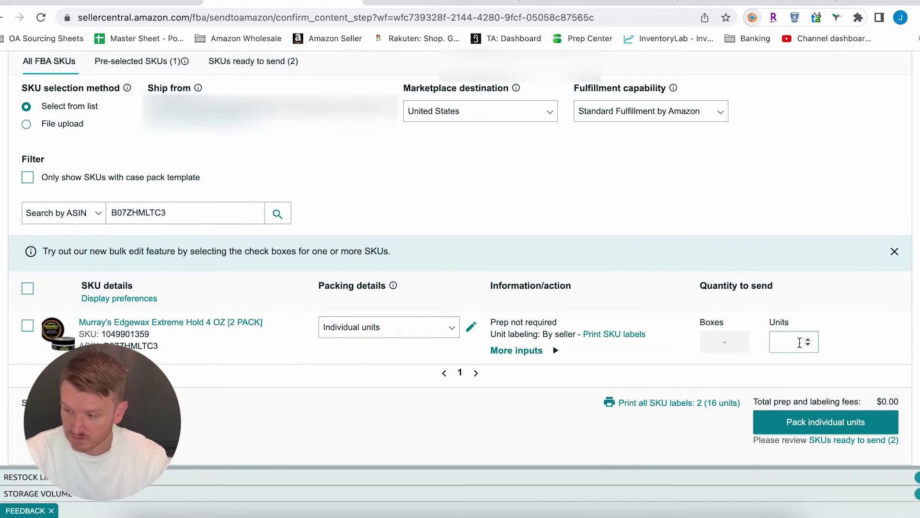
- Set the Murray's Edgewax quantity to send to 5 units and mark it ready to pack
{"action": "left_click", "coordinate": [800, 342]}
{"action": "type", "text": "5"}
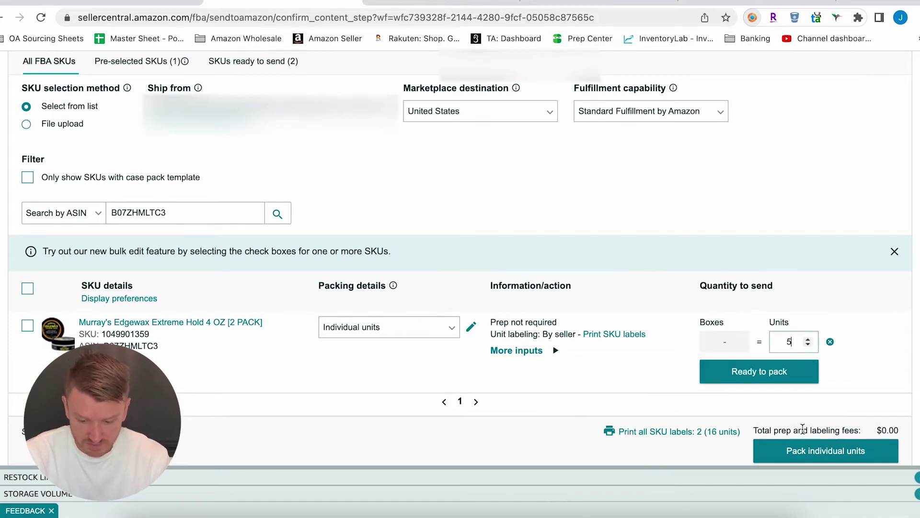
{"action": "left_click", "coordinate": [779, 372]}
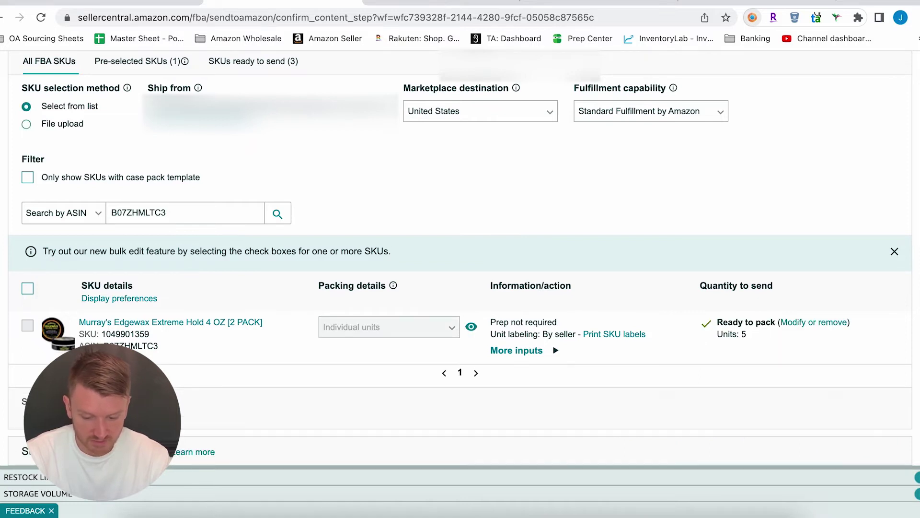
- Review the shipment's SKUs that are ready to send and their quantities
{"action": "scroll", "coordinate": [378, 261], "scroll_direction": "up", "scroll_amount": 3}
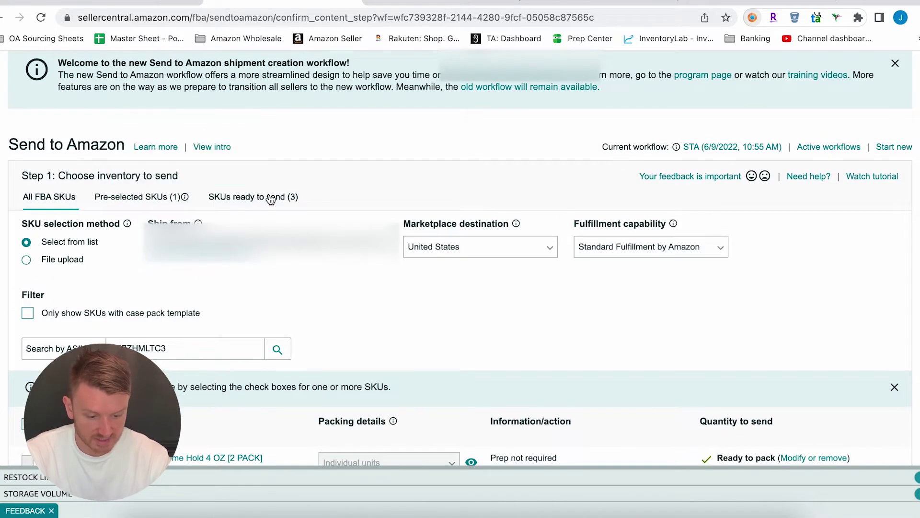
{"action": "left_click", "coordinate": [216, 197]}
{"action": "scroll", "coordinate": [253, 307], "scroll_direction": "down", "scroll_amount": 1}
{"action": "scroll", "coordinate": [253, 307], "scroll_direction": "down", "scroll_amount": 1}
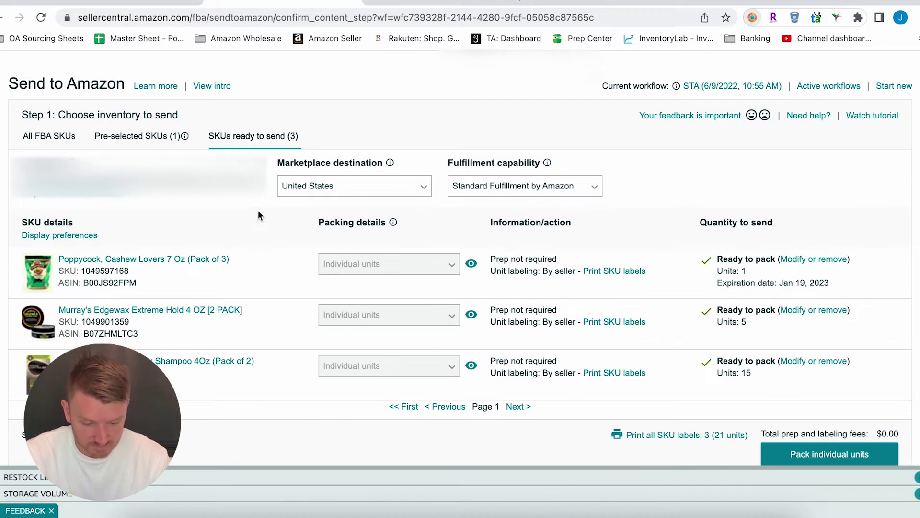
{"action": "scroll", "coordinate": [255, 298], "scroll_direction": "up", "scroll_amount": 1}
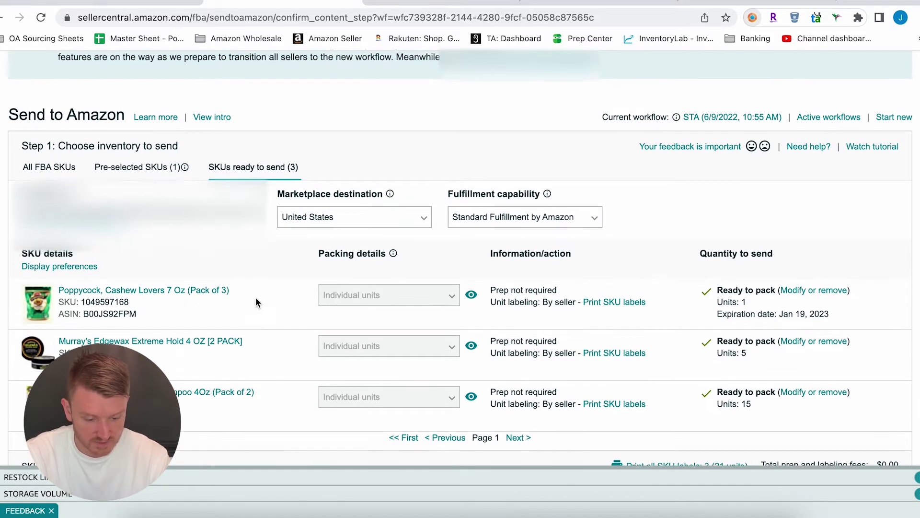
- Show all FBA SKUs, and copy the ASIN of the Dr. Bronner's row from the purchasing log in Google Sheets
{"action": "left_click", "coordinate": [62, 173]}
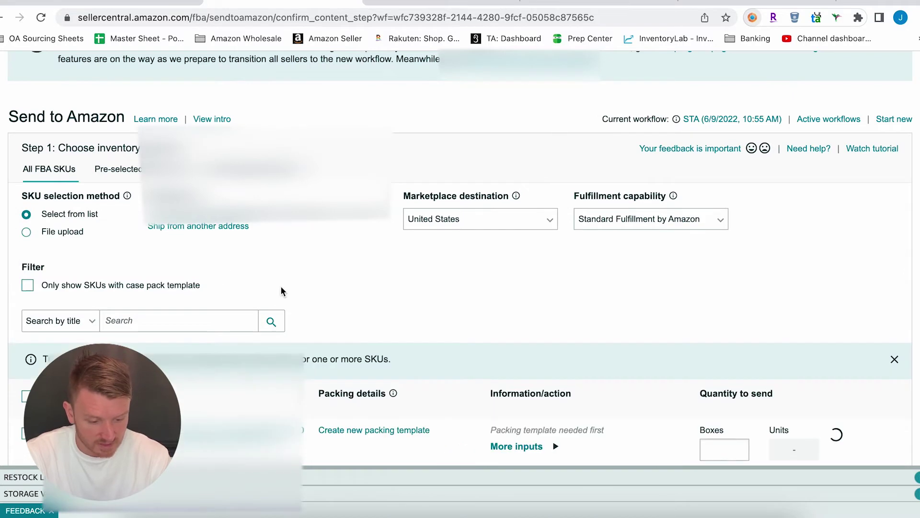
{"action": "scroll", "coordinate": [280, 287], "scroll_direction": "up", "scroll_amount": 2}
{"action": "scroll", "coordinate": [280, 288], "scroll_direction": "up", "scroll_amount": 1}
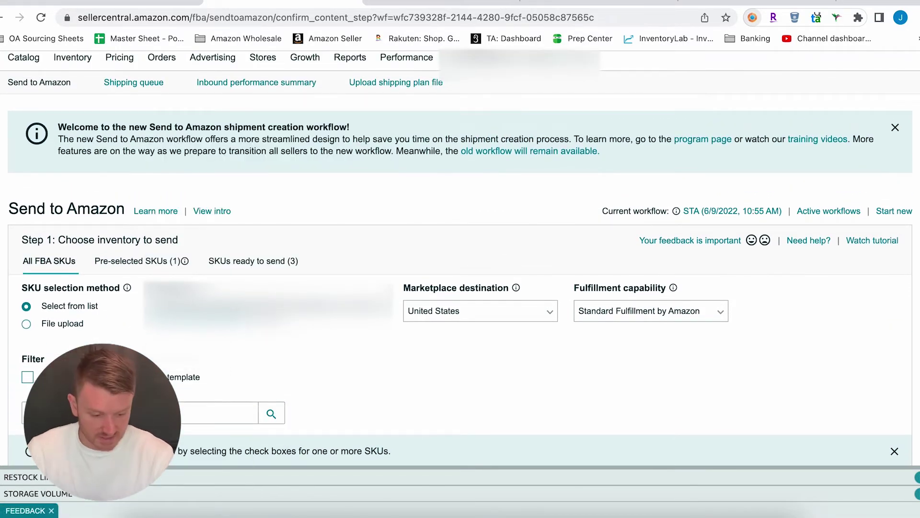
{"action": "key", "text": "ctrl+Tab"}
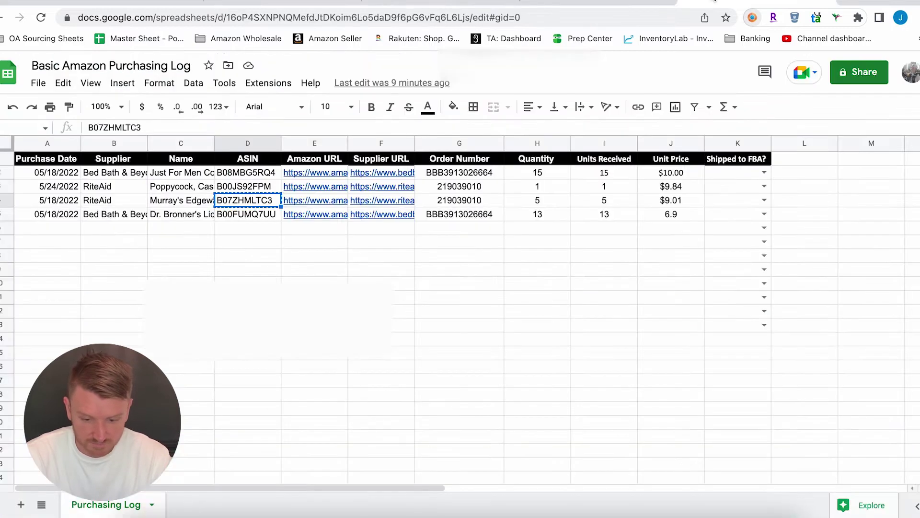
{"action": "left_click", "coordinate": [262, 218]}
{"action": "key", "text": "ctrl+c"}
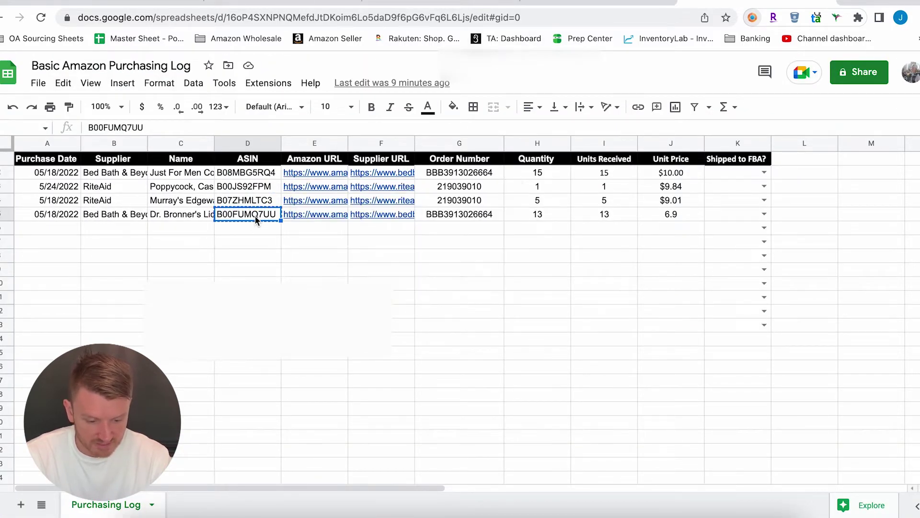
- Return to Send to Amazon, search all FBA SKUs by ASIN for B00FUMQ7UU, and open the soap's prep details
{"action": "left_click", "coordinate": [287, 7]}
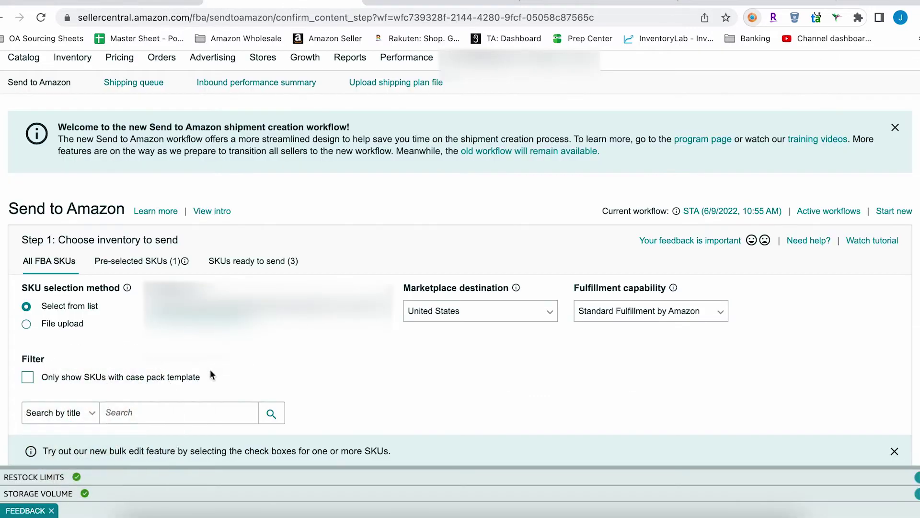
{"action": "left_click", "coordinate": [72, 412]}
{"action": "left_click", "coordinate": [70, 350]}
{"action": "key", "text": "ctrl+v"}
{"action": "key", "text": "Return"}
{"action": "scroll", "coordinate": [315, 335], "scroll_direction": "down", "scroll_amount": 3}
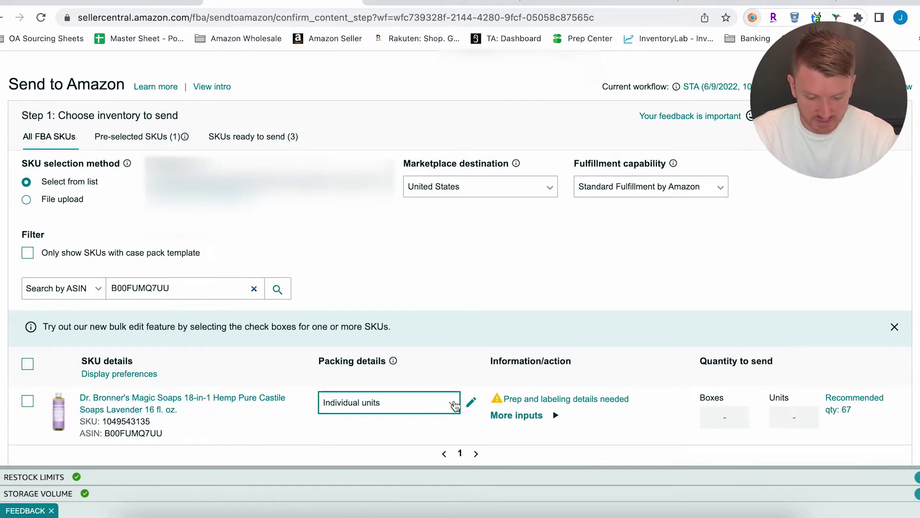
{"action": "left_click", "coordinate": [523, 401]}
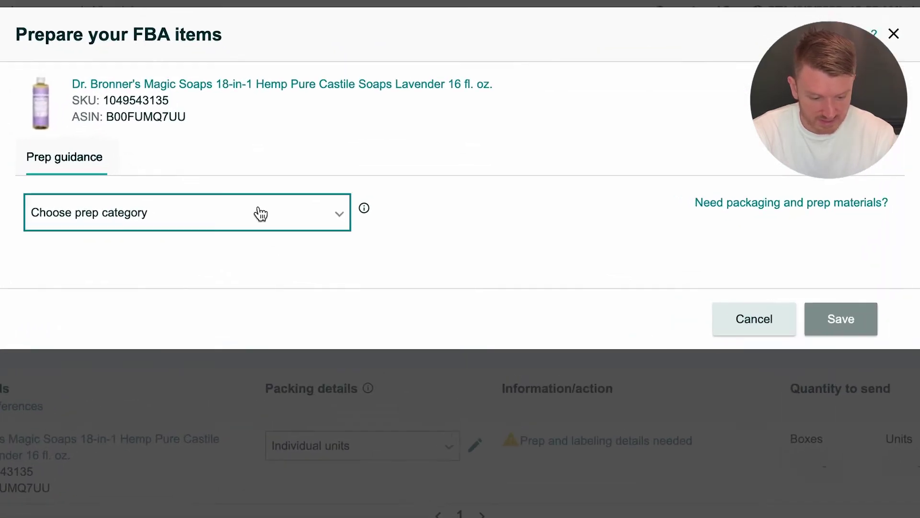
{"action": "left_click", "coordinate": [261, 213]}
{"action": "left_click", "coordinate": [269, 175]}
{"action": "left_click", "coordinate": [245, 220]}
{"action": "scroll", "coordinate": [220, 311], "scroll_direction": "down", "scroll_amount": 1}
{"action": "left_click", "coordinate": [207, 325]}
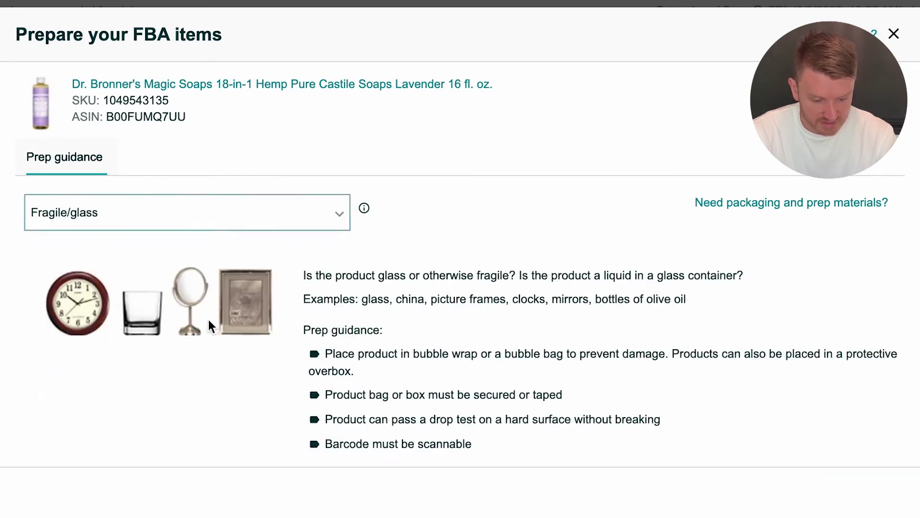
- Set the soap's prep category to Liquids (non-glass) and save its packing details with prep and labeling by seller
{"action": "left_click", "coordinate": [225, 225]}
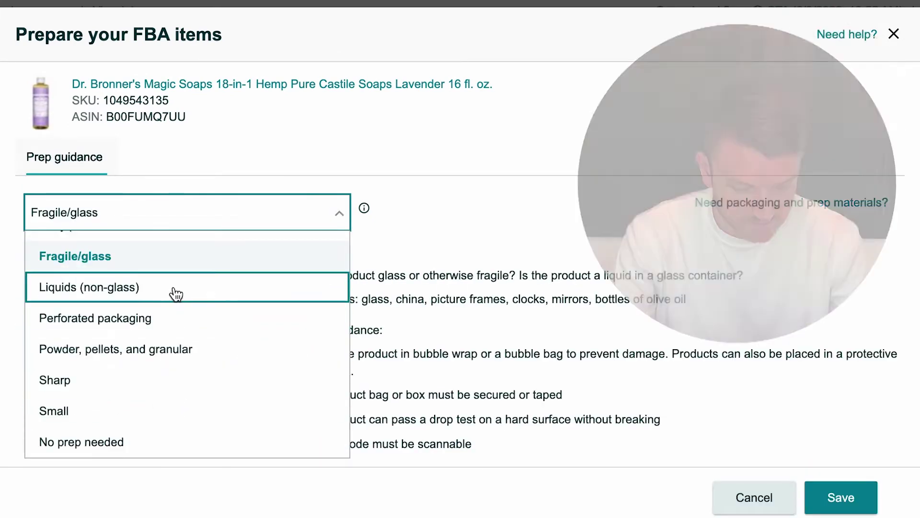
{"action": "left_click", "coordinate": [176, 293]}
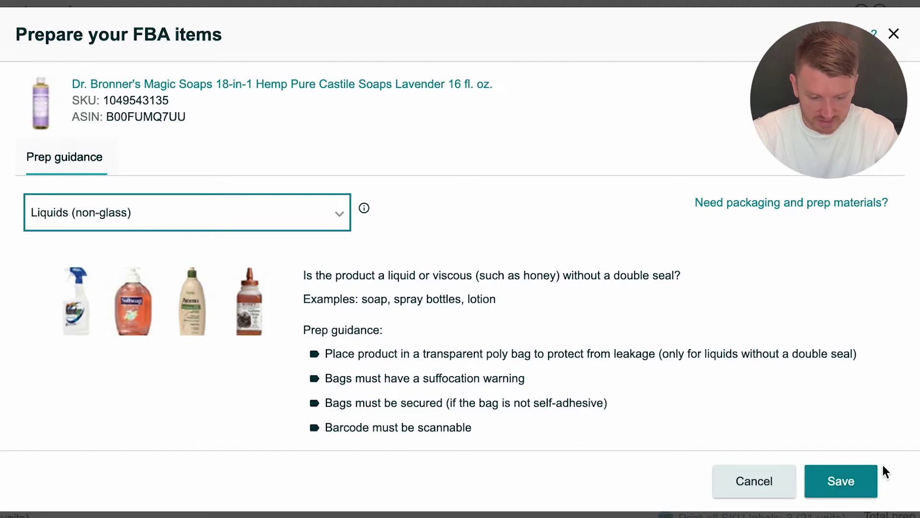
{"action": "left_click", "coordinate": [848, 482]}
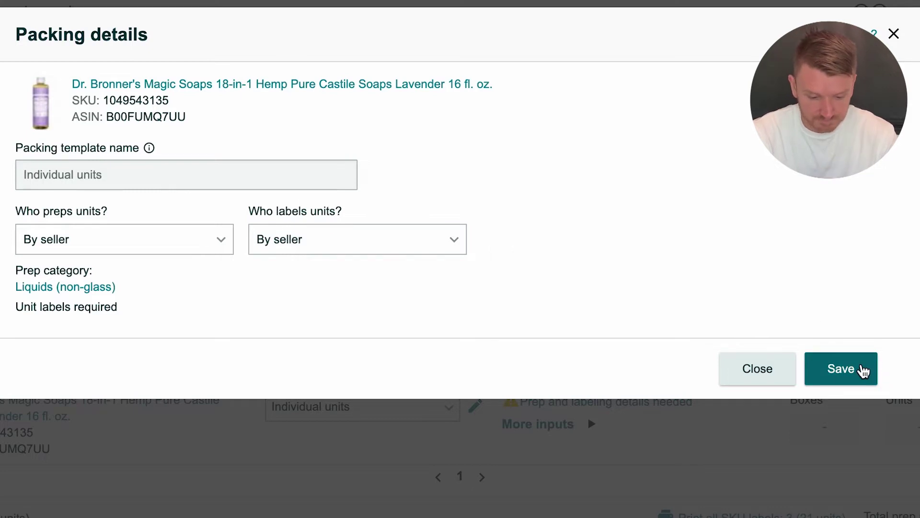
{"action": "left_click", "coordinate": [863, 370]}
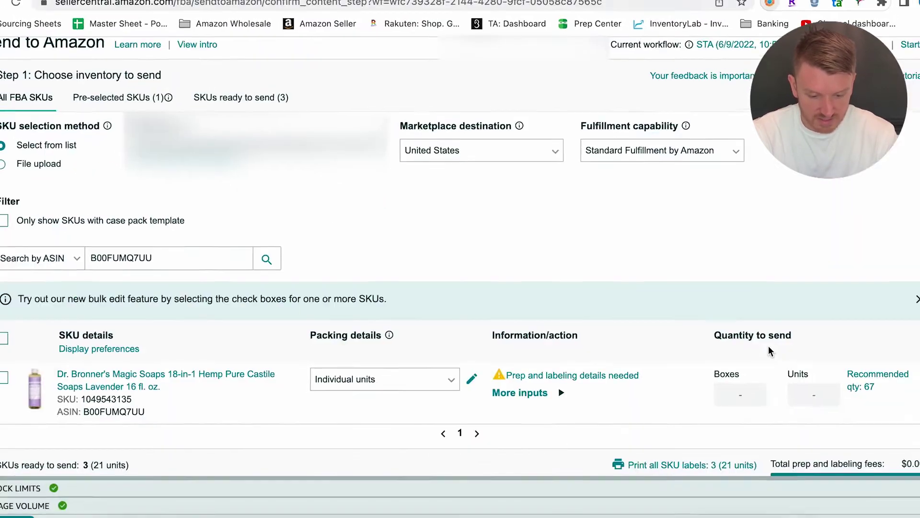
- Set the Dr. Bronner's soap quantity to send to 13 units and mark it ready to pack
{"action": "scroll", "coordinate": [751, 341], "scroll_direction": "down", "scroll_amount": 1}
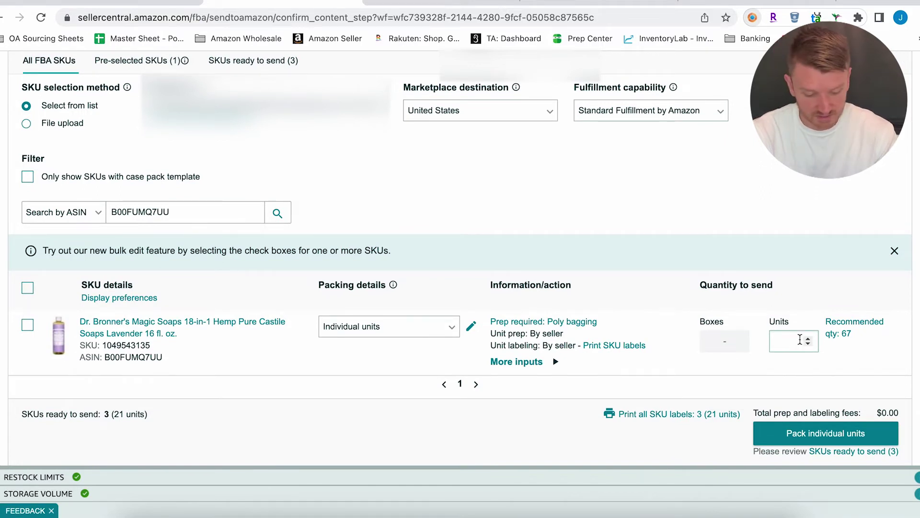
{"action": "type", "text": "13"}
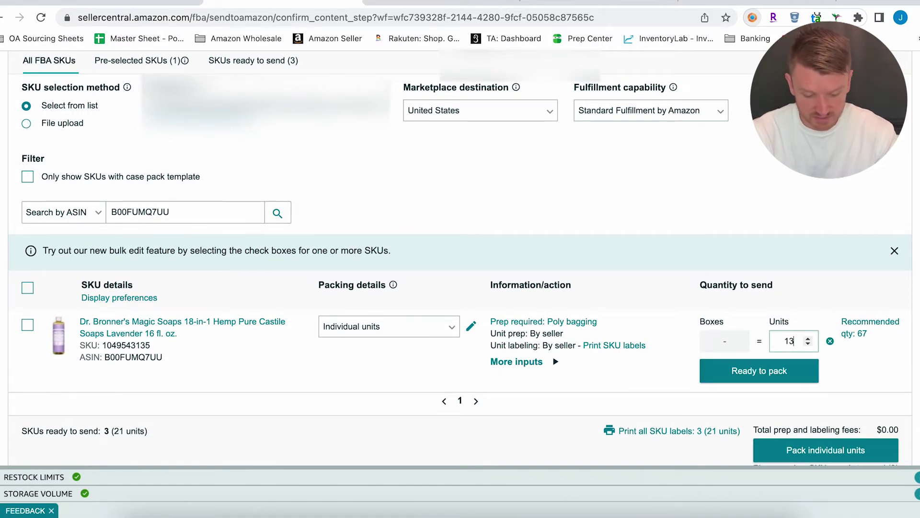
{"action": "left_click", "coordinate": [784, 372]}
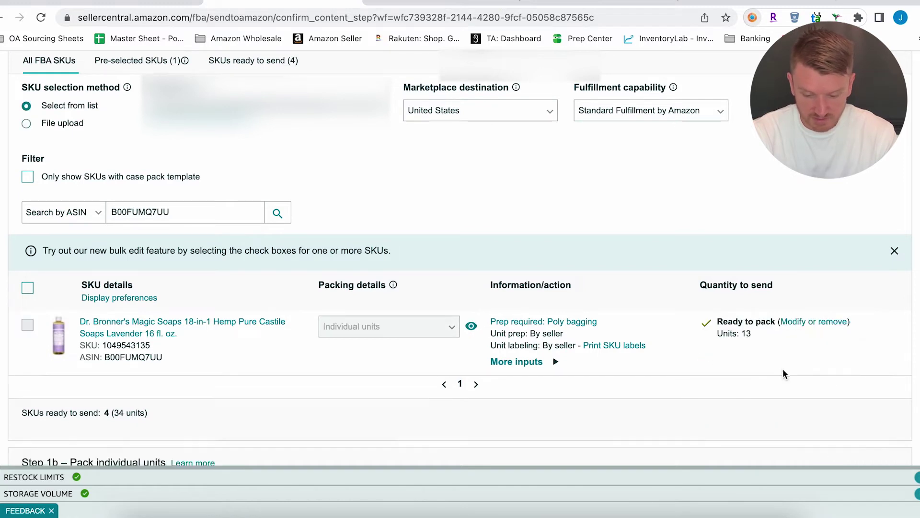
- Check the full list of SKUs ready to send, including each product's prep status and units
{"action": "scroll", "coordinate": [783, 372], "scroll_direction": "up", "scroll_amount": 5}
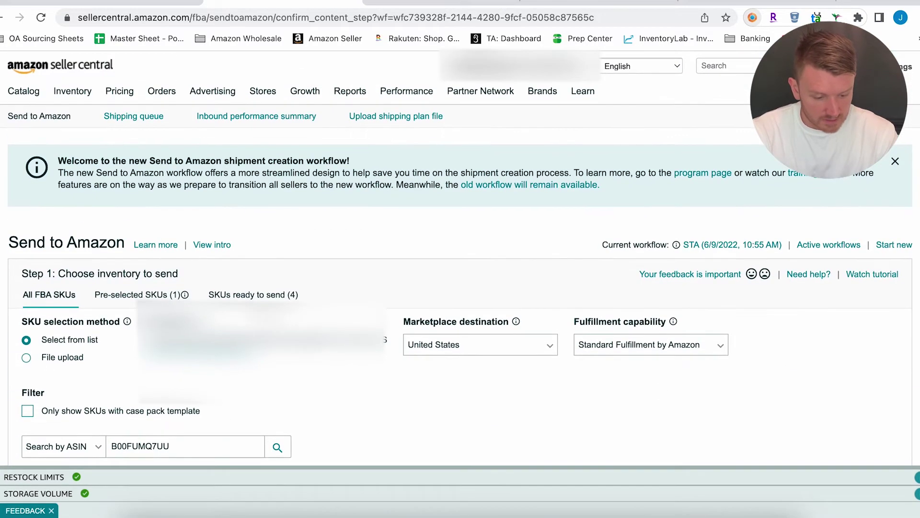
{"action": "scroll", "coordinate": [264, 299], "scroll_direction": "down", "scroll_amount": 1}
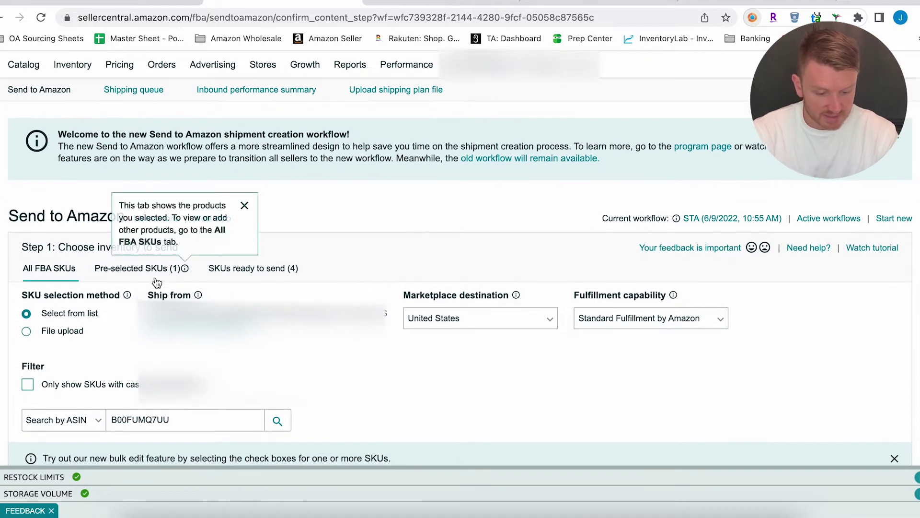
{"action": "left_click", "coordinate": [268, 274]}
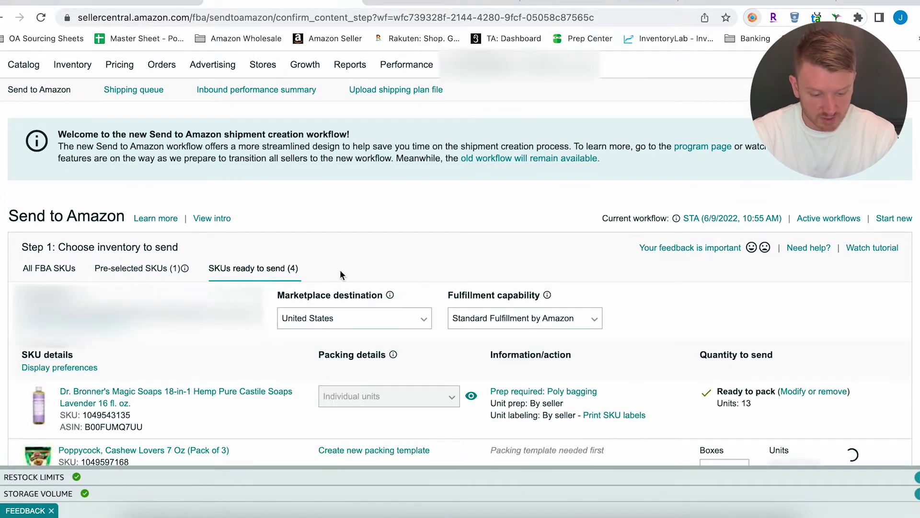
{"action": "scroll", "coordinate": [341, 270], "scroll_direction": "down", "scroll_amount": 2}
{"action": "scroll", "coordinate": [342, 273], "scroll_direction": "down", "scroll_amount": 3}
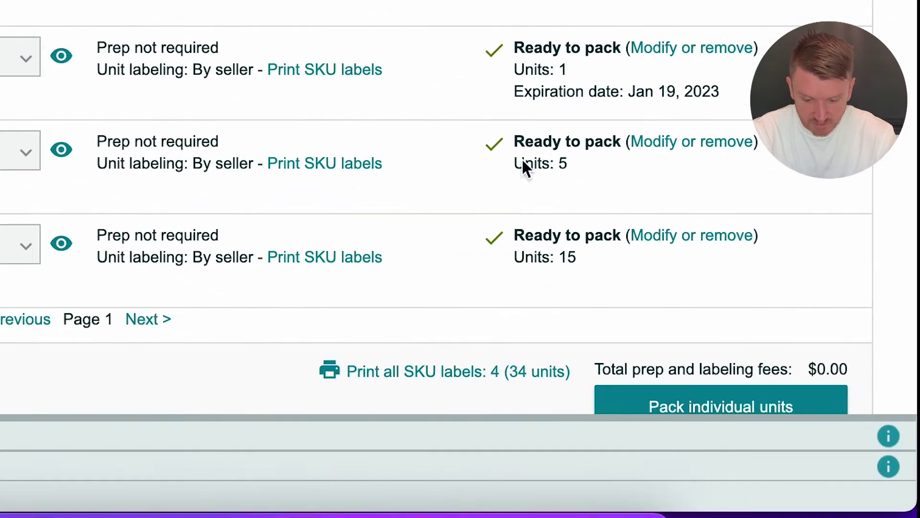
{"action": "scroll", "coordinate": [521, 253], "scroll_direction": "down", "scroll_amount": 1}
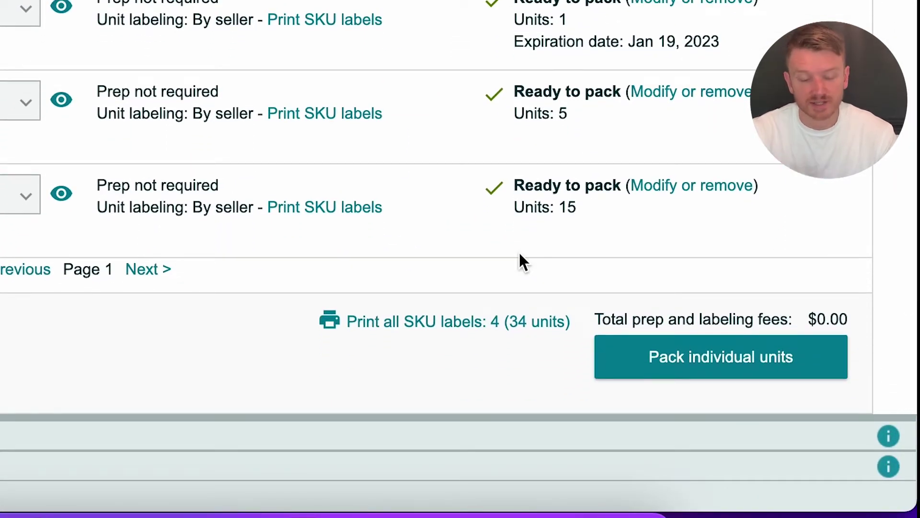
- Print all SKU labels as 30-up labels 1" x 2-5/8" on US Letter, and open the downloaded Labels (2).pdf to check them
{"action": "left_click", "coordinate": [445, 330]}
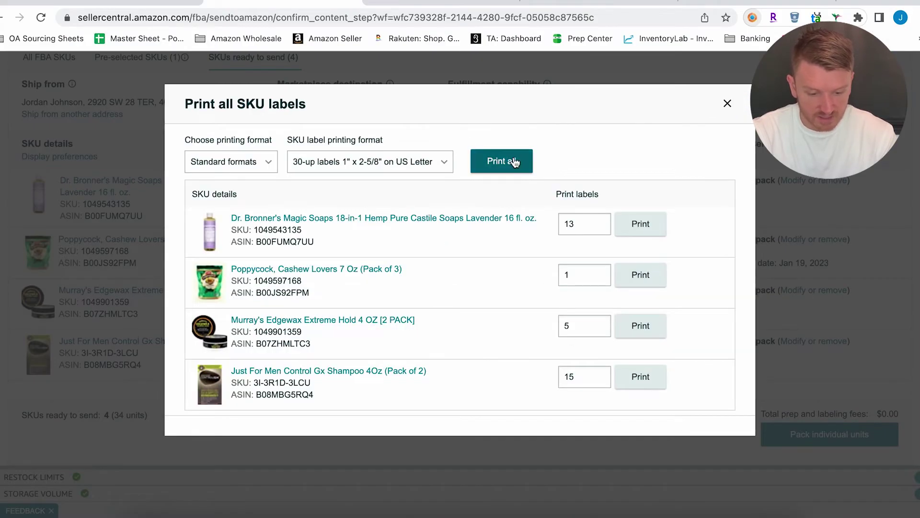
{"action": "left_click", "coordinate": [511, 162]}
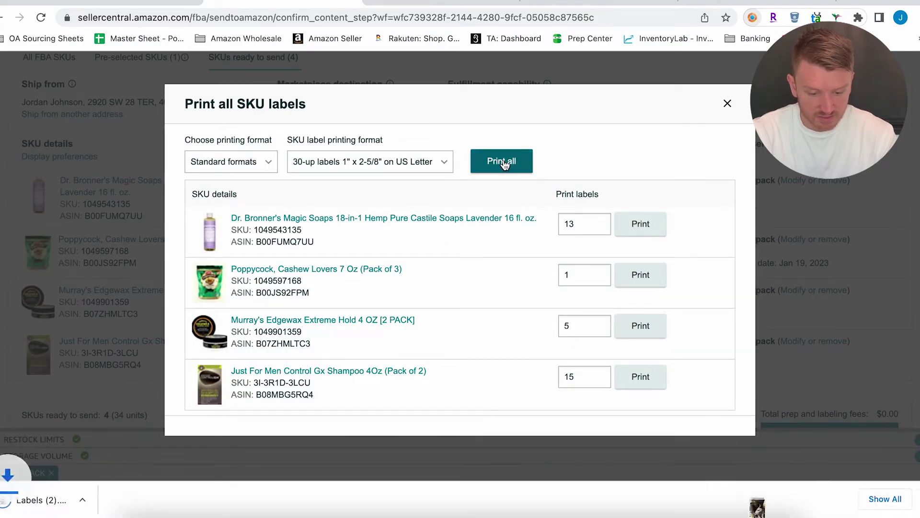
{"action": "left_click", "coordinate": [36, 498]}
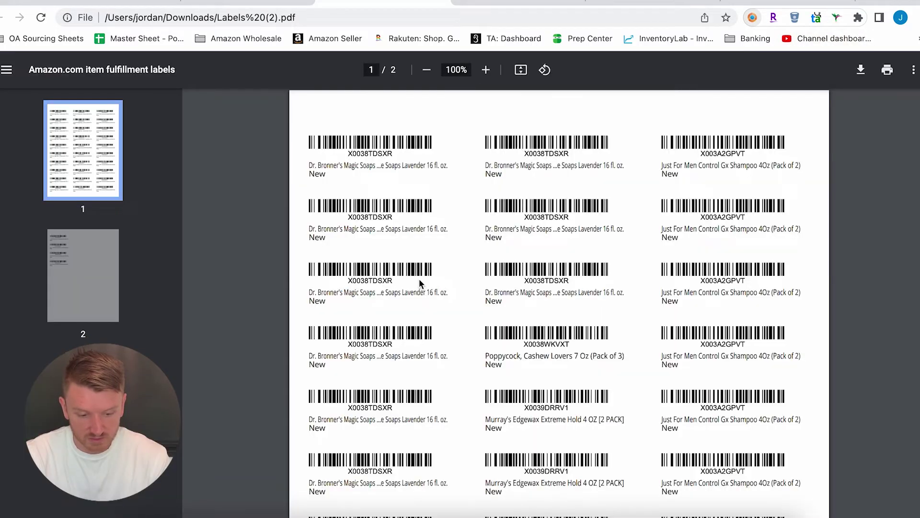
{"action": "scroll", "coordinate": [421, 284], "scroll_direction": "down", "scroll_amount": 2}
{"action": "scroll", "coordinate": [419, 282], "scroll_direction": "up", "scroll_amount": 2}
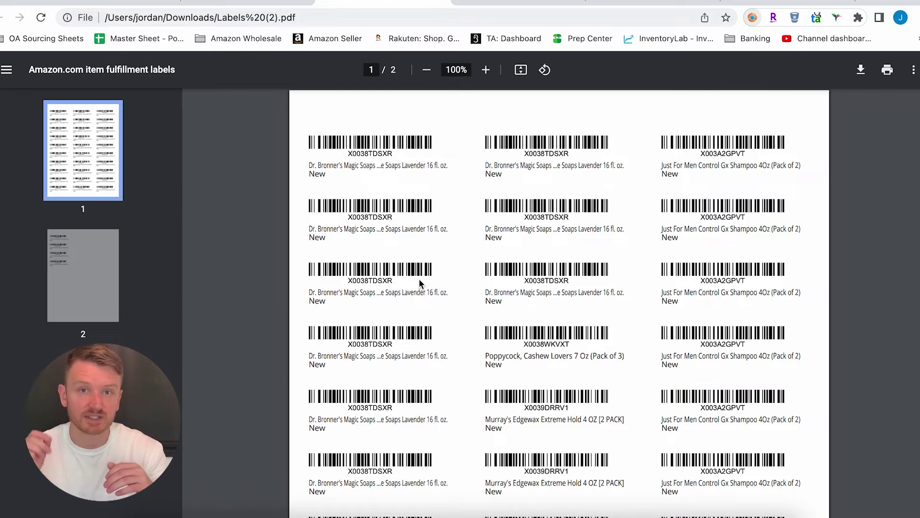
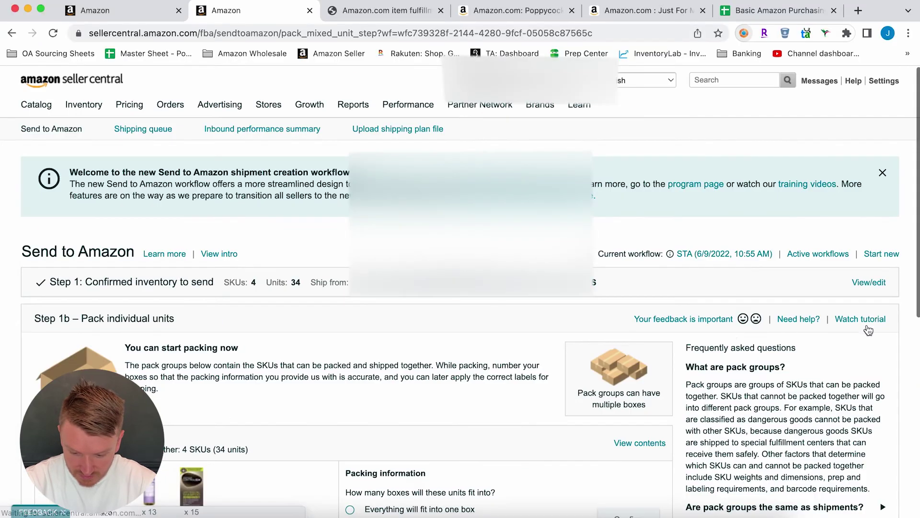
- Choose multiple boxes for pack group 1, with box contents entered through a web form for 2 boxes, and open the form
{"action": "scroll", "coordinate": [730, 331], "scroll_direction": "down", "scroll_amount": 5}
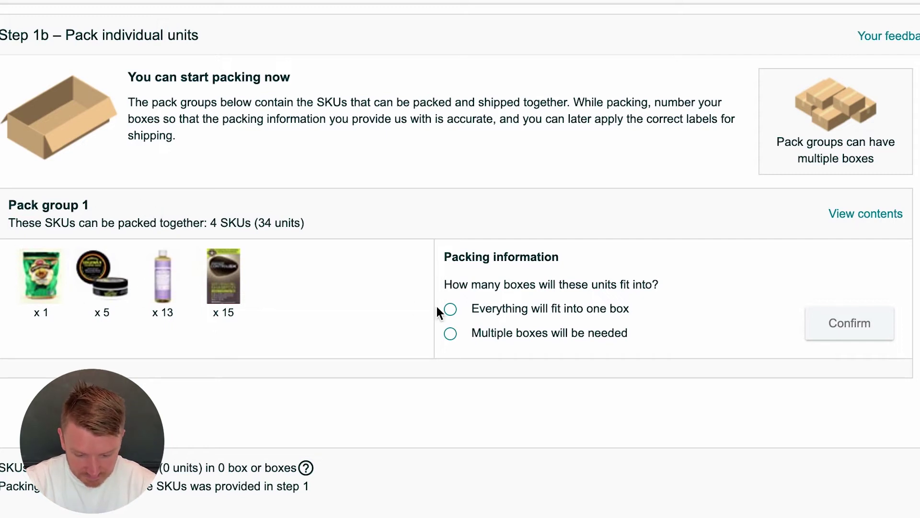
{"action": "left_click", "coordinate": [450, 334]}
{"action": "left_click", "coordinate": [841, 328]}
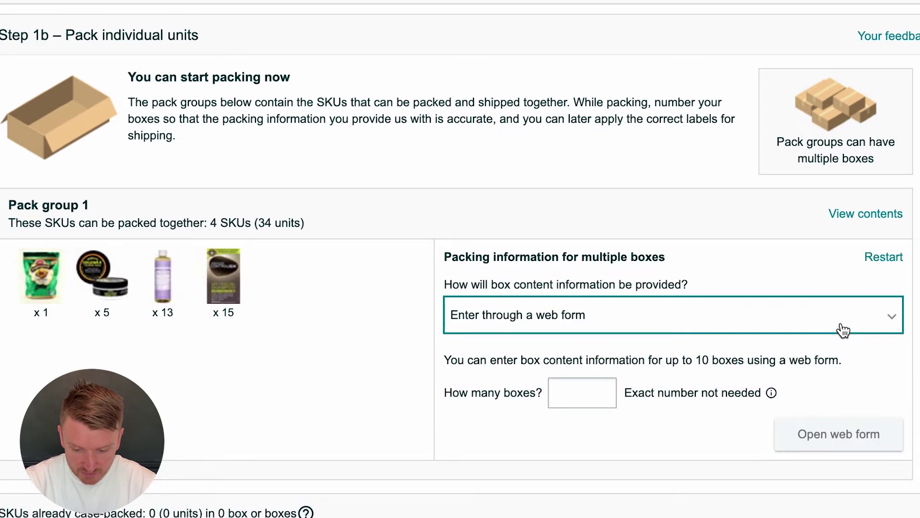
{"action": "scroll", "coordinate": [843, 330], "scroll_direction": "down", "scroll_amount": 2}
{"action": "left_click", "coordinate": [739, 212]}
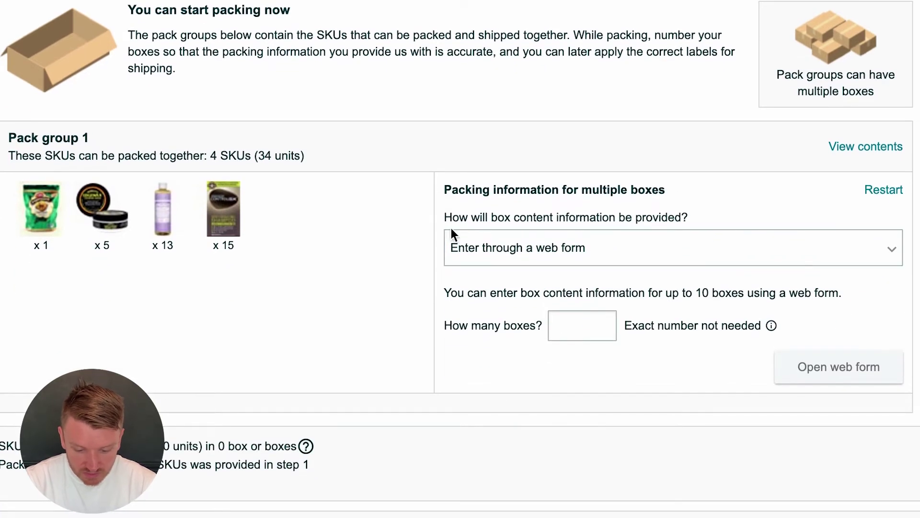
{"action": "left_click", "coordinate": [611, 263]}
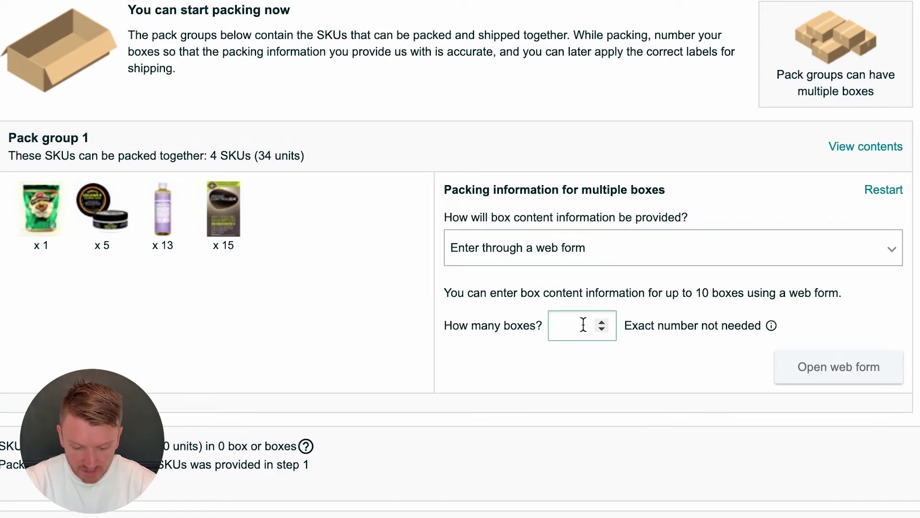
{"action": "type", "text": "2"}
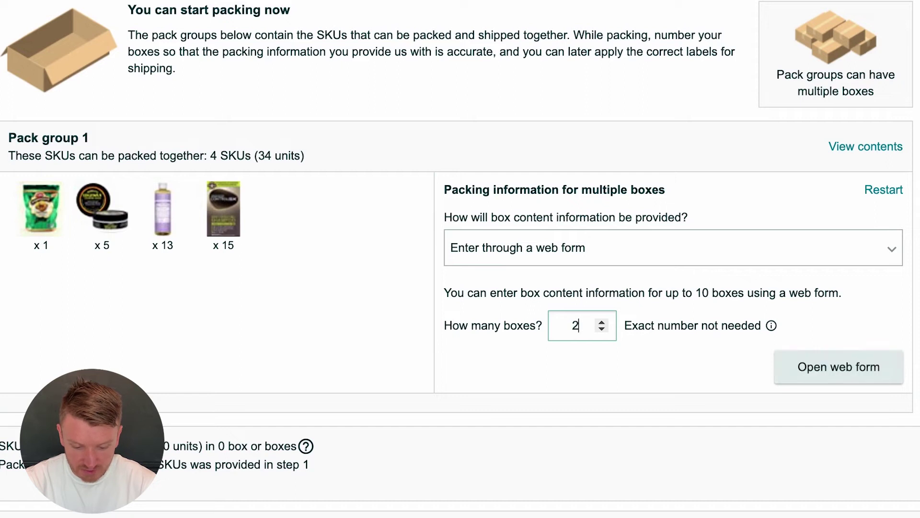
{"action": "left_click", "coordinate": [822, 374]}
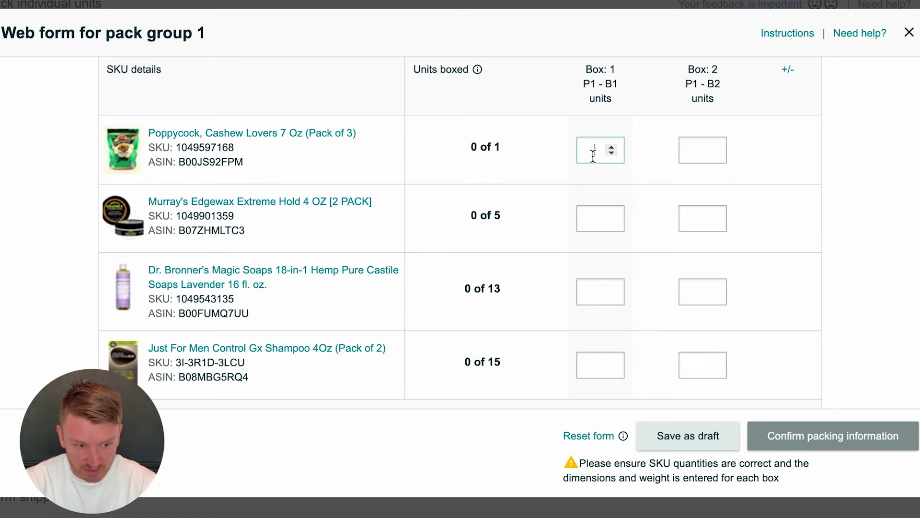
- Assign 1 unit of Poppycock and 15 units of Just For Men shampoo to box 1
{"action": "type", "text": "1"}
{"action": "left_click", "coordinate": [596, 365]}
{"action": "type", "text": "15"}
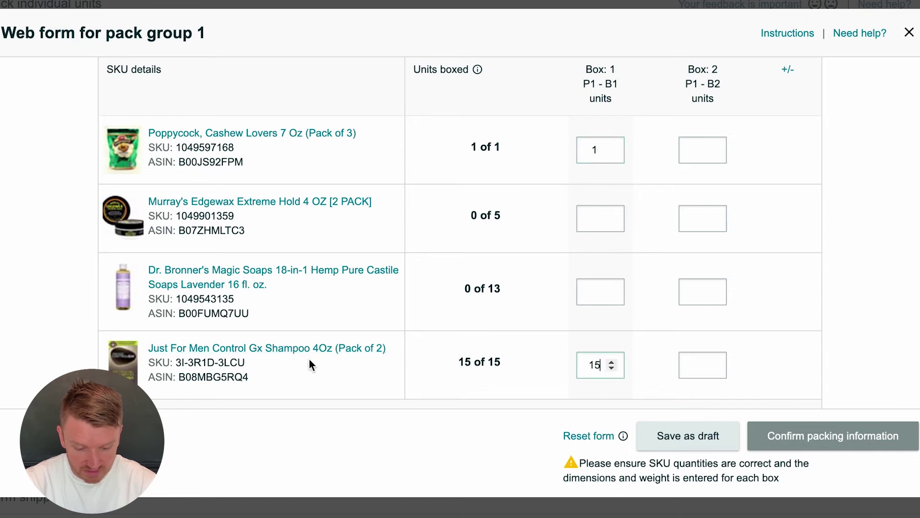
- Assign 5 units of Murray's Edgewax and 13 units of Dr. Bronner's soap to box 2
{"action": "left_click", "coordinate": [713, 213]}
{"action": "type", "text": "13"}
{"action": "key", "text": "BackSpace"}
{"action": "key", "text": "BackSpace"}
{"action": "type", "text": "5"}
{"action": "left_click", "coordinate": [699, 288]}
{"action": "type", "text": "13"}
- Set the box weights to 13 lb for box 1 and 18 lb for box 2
{"action": "scroll", "coordinate": [796, 299], "scroll_direction": "down", "scroll_amount": 3}
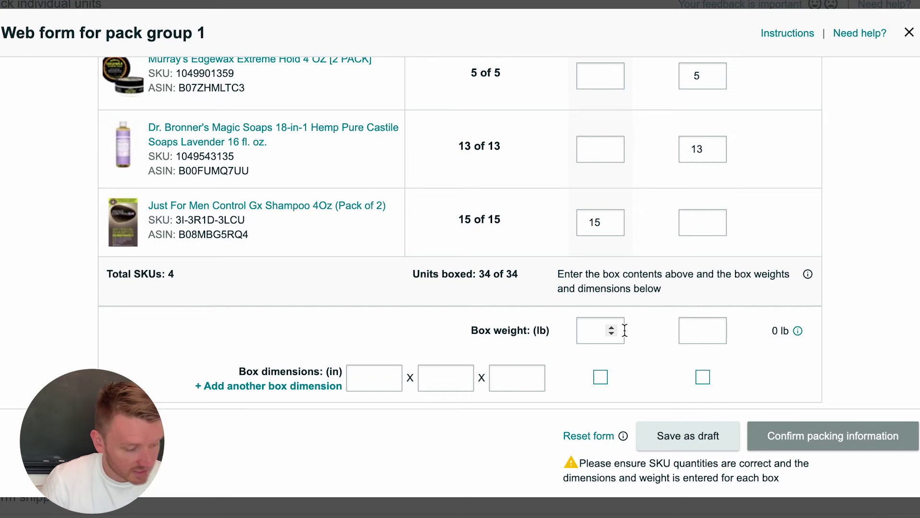
{"action": "left_click", "coordinate": [612, 327]}
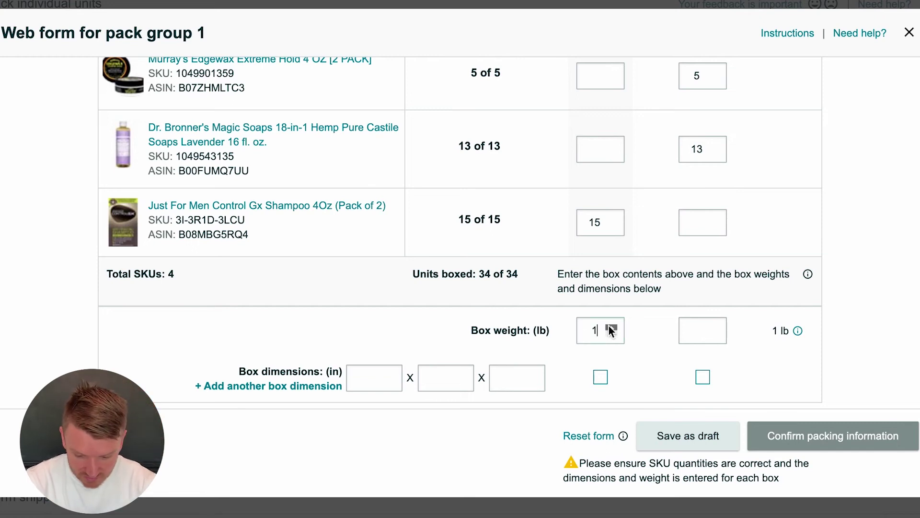
{"action": "double_click", "coordinate": [596, 332]}
{"action": "scroll", "coordinate": [596, 338], "scroll_direction": "up", "scroll_amount": 4}
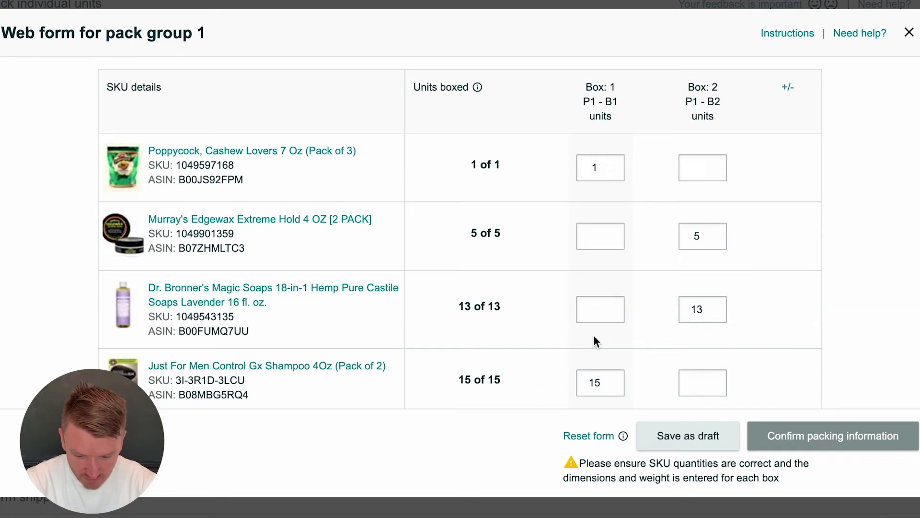
{"action": "scroll", "coordinate": [594, 338], "scroll_direction": "down", "scroll_amount": 3}
{"action": "key", "text": "Left"}
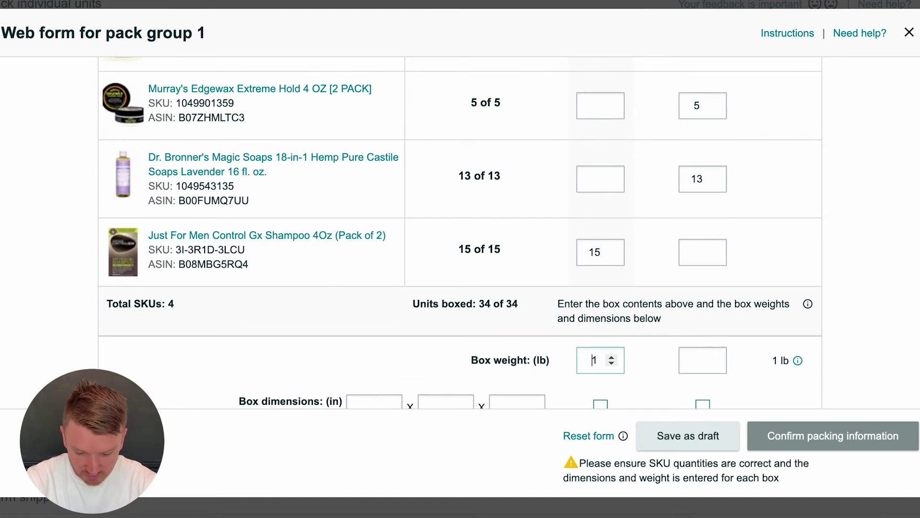
{"action": "type", "text": "8"}
{"action": "key", "text": "BackSpace"}
{"action": "type", "text": "29"}
{"action": "key", "text": "BackSpace"}
{"action": "key", "text": "BackSpace"}
{"action": "type", "text": "3"}
{"action": "left_click", "coordinate": [697, 360]}
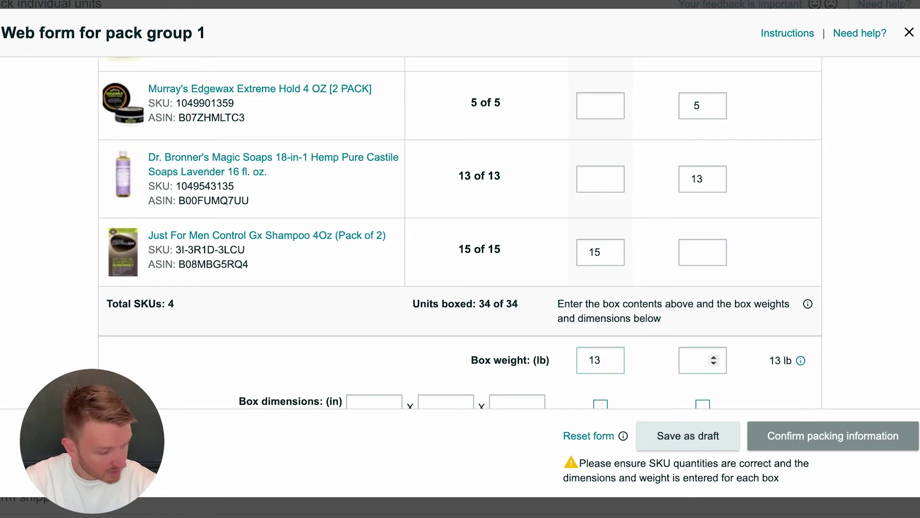
{"action": "type", "text": "18"}
{"action": "scroll", "coordinate": [404, 352], "scroll_direction": "down", "scroll_amount": 1}
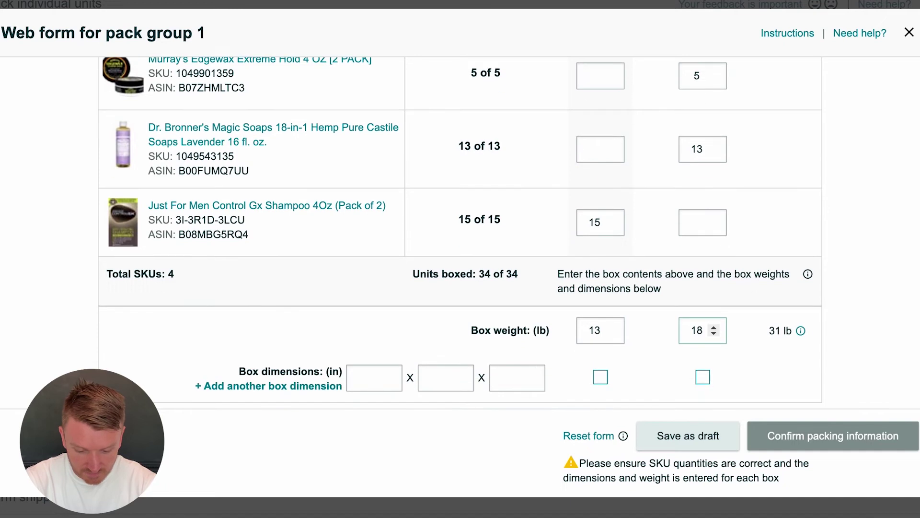
- Add another box dimension row and set the first row's dimensions to 12 x 12 x 12 in
{"action": "left_click", "coordinate": [298, 387]}
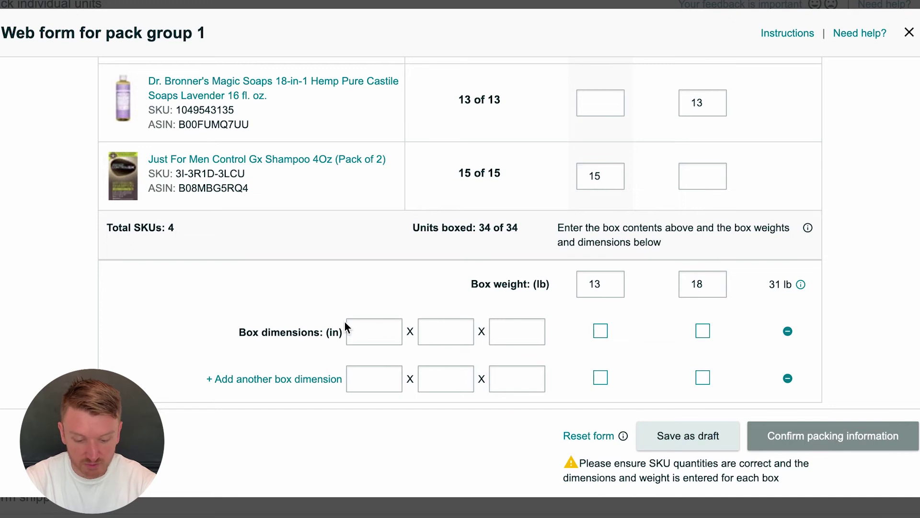
{"action": "left_click", "coordinate": [370, 328]}
{"action": "type", "text": "12"}
{"action": "key", "text": "Tab"}
{"action": "type", "text": "12"}
{"action": "key", "text": "Tab"}
{"action": "type", "text": "12"}
- Enter 12 in as the second dimension row's first value and assign the 12 x 12 x 12 in size to box 1
{"action": "left_click", "coordinate": [369, 386]}
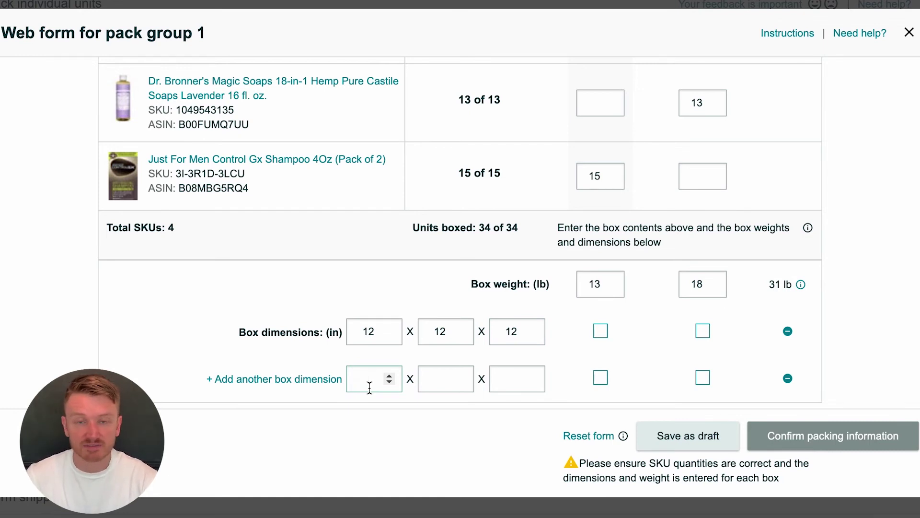
{"action": "type", "text": "12"}
{"action": "left_click", "coordinate": [600, 331]}
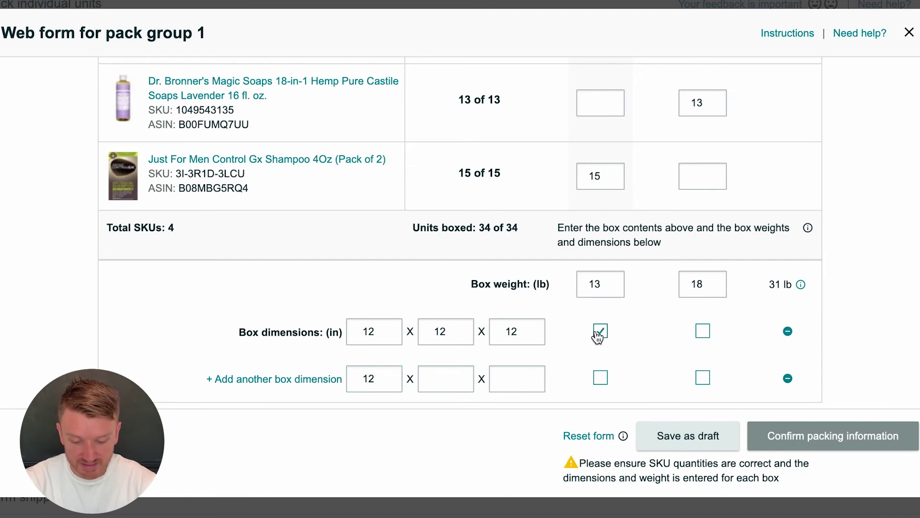
- Try assigning box 2 to the second dimension row, clear that assignment and value, and remove the row
{"action": "left_click", "coordinate": [704, 377]}
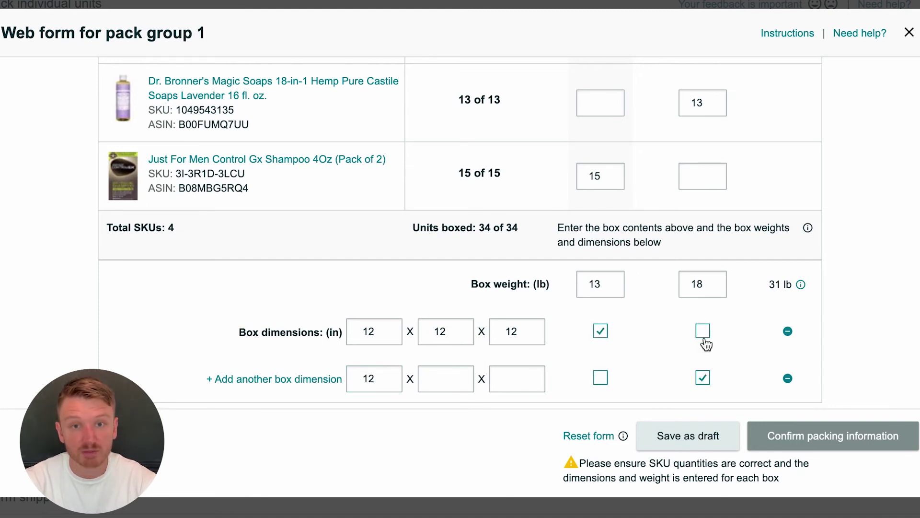
{"action": "left_click", "coordinate": [703, 378]}
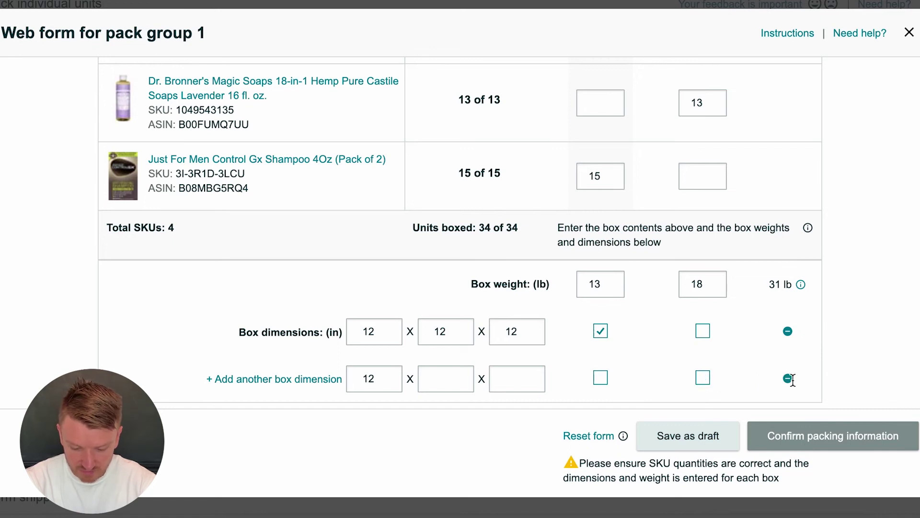
{"action": "left_click", "coordinate": [401, 381]}
{"action": "key", "text": "BackSpace"}
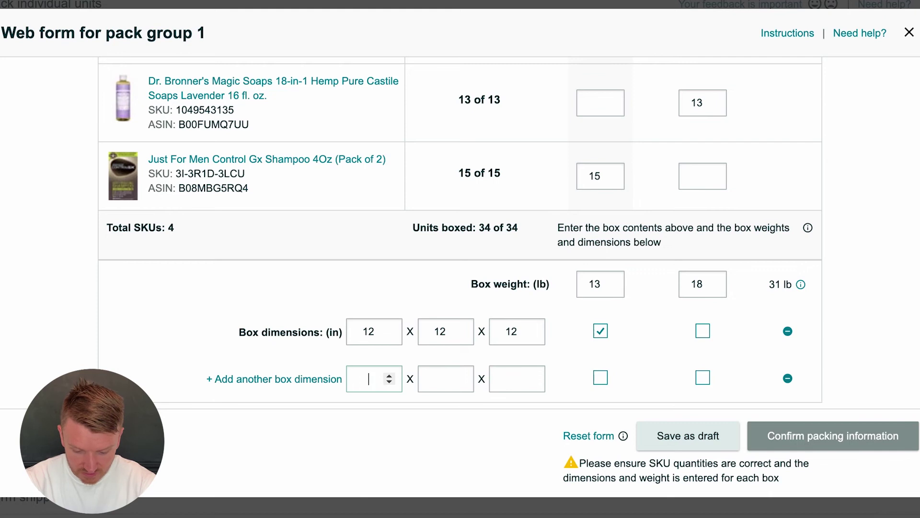
{"action": "left_click", "coordinate": [788, 379]}
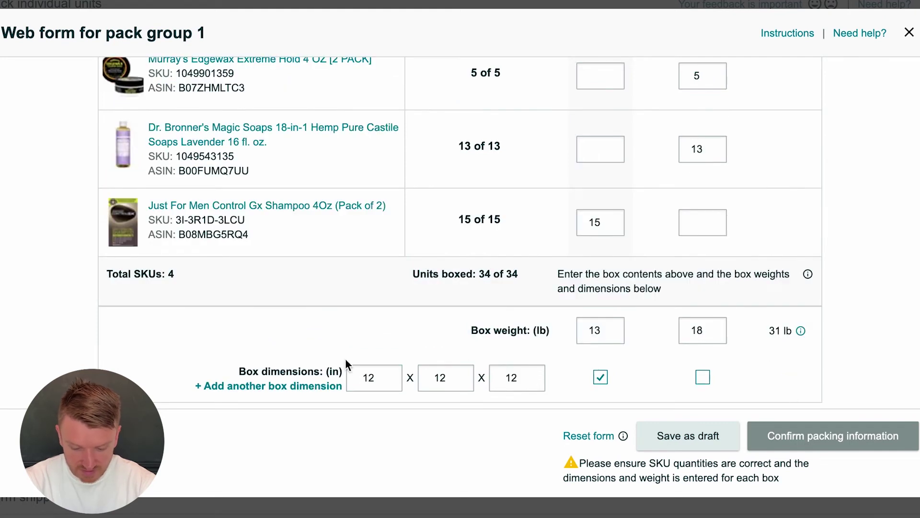
- Assign the 12 x 12 x 12 in dimensions to box 2 as well, confirm the packing information and continue to shipping
{"action": "scroll", "coordinate": [605, 334], "scroll_direction": "up", "scroll_amount": 3}
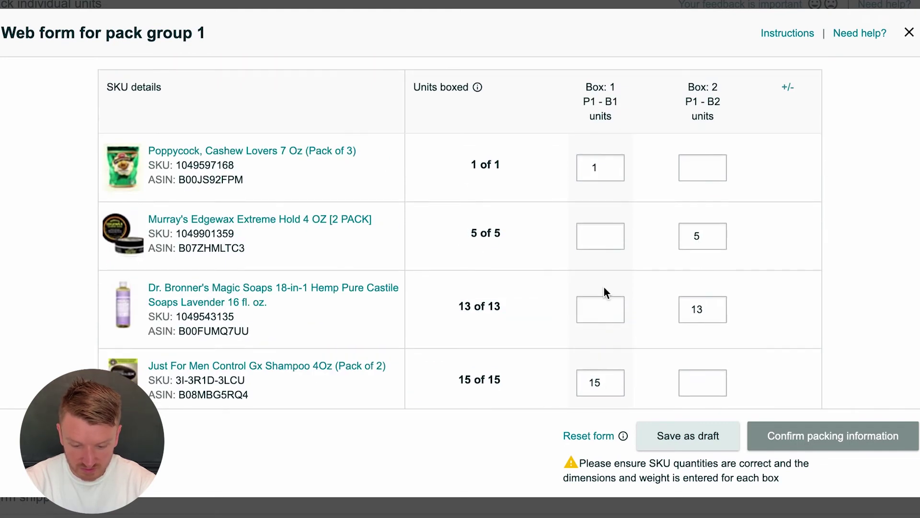
{"action": "scroll", "coordinate": [600, 78], "scroll_direction": "down", "scroll_amount": 3}
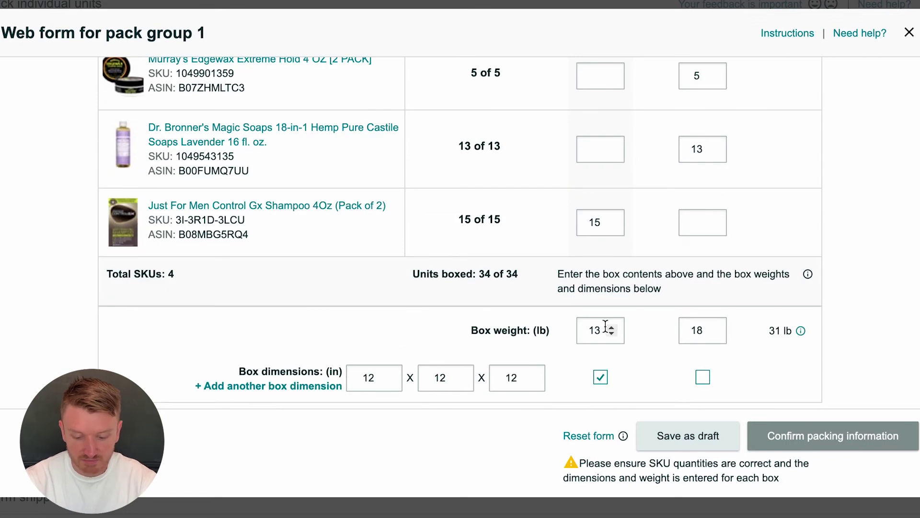
{"action": "scroll", "coordinate": [646, 282], "scroll_direction": "up", "scroll_amount": 3}
{"action": "scroll", "coordinate": [699, 168], "scroll_direction": "down", "scroll_amount": 3}
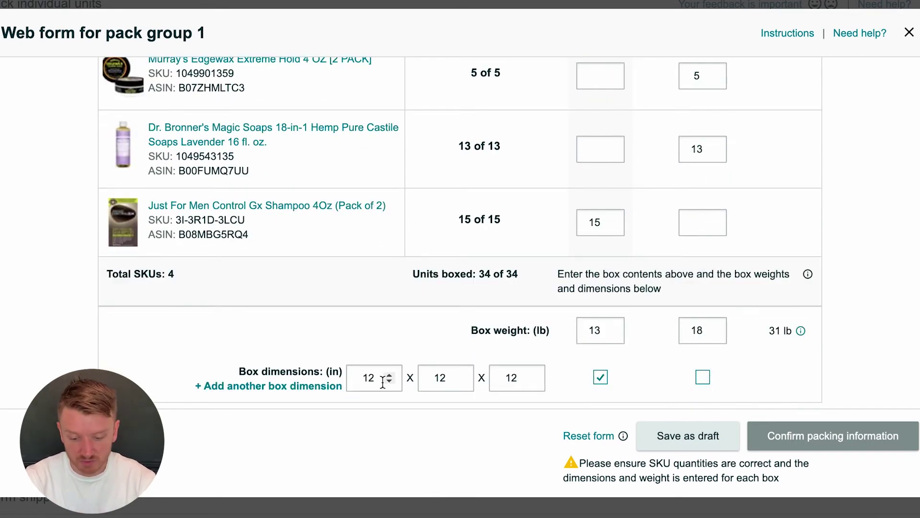
{"action": "left_click", "coordinate": [708, 377]}
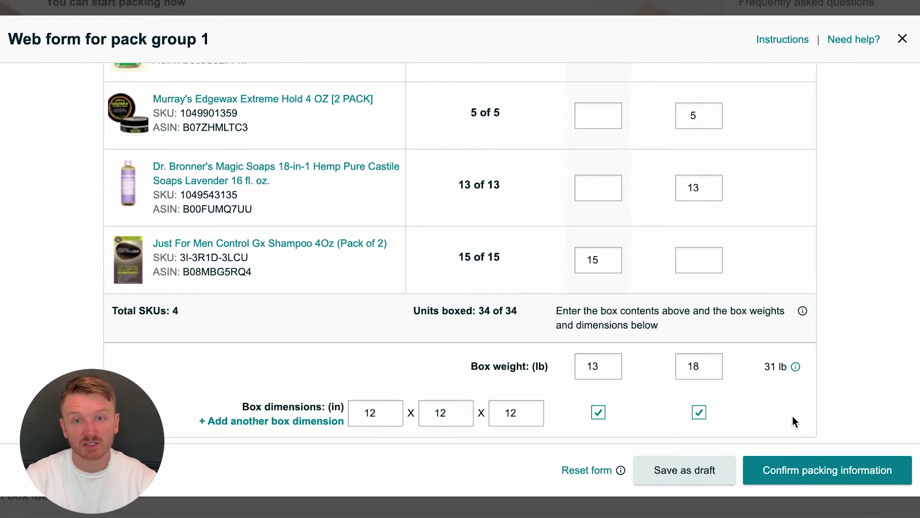
{"action": "left_click", "coordinate": [777, 469]}
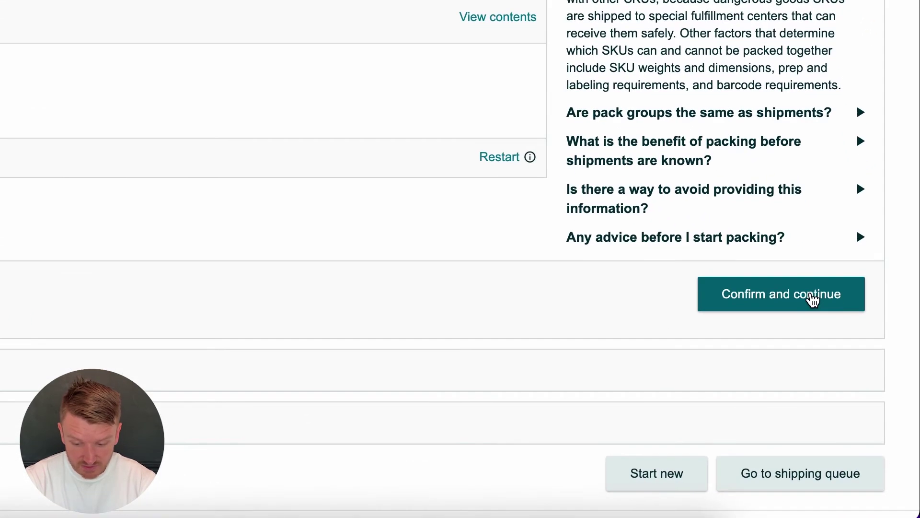
{"action": "left_click", "coordinate": [813, 299]}
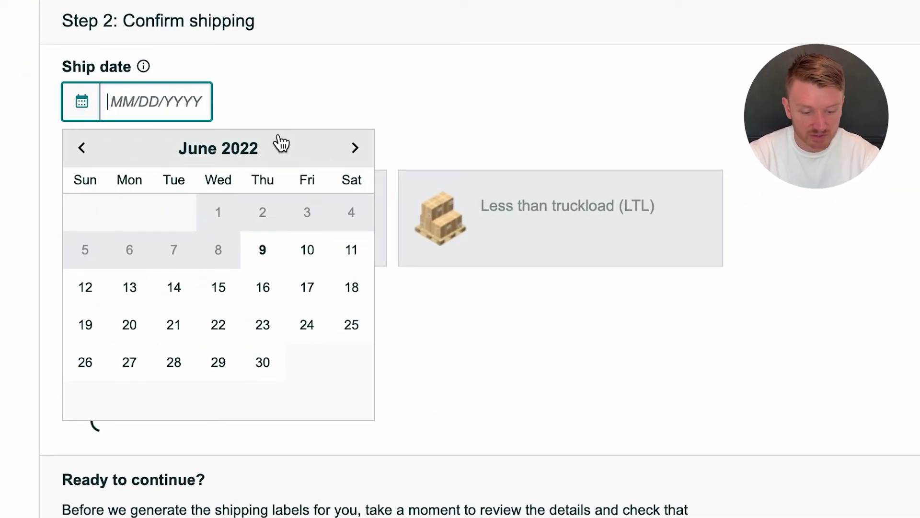
- Set the ship date to 06/09/2022 and select Small parcel delivery (SPD) after trying Less than truckload (LTL)
{"action": "left_click", "coordinate": [264, 257]}
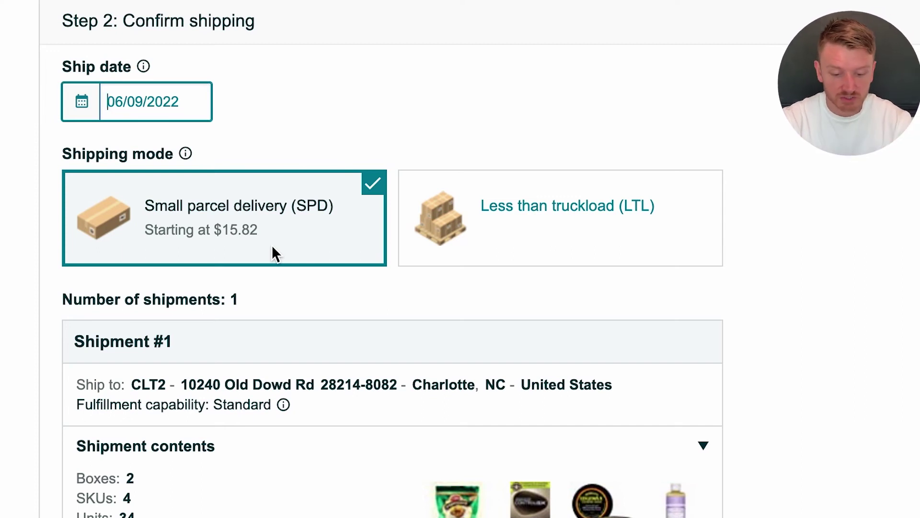
{"action": "left_click", "coordinate": [511, 244]}
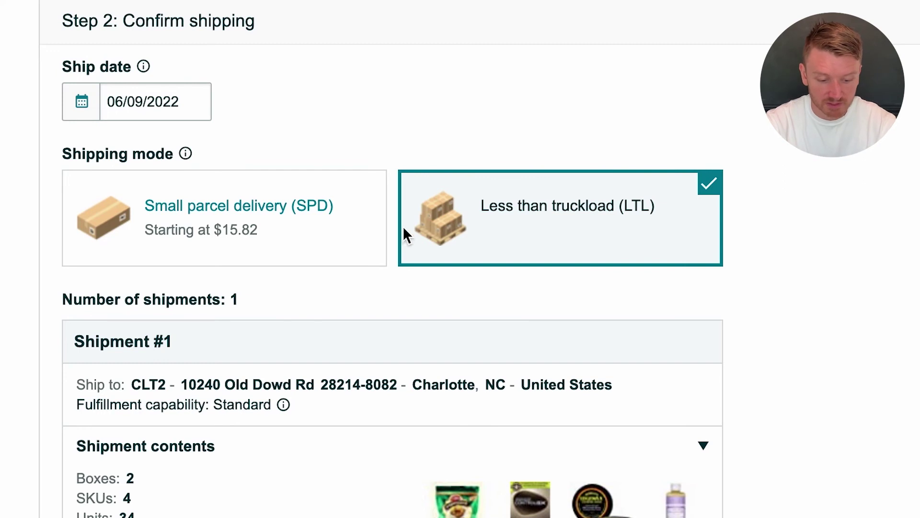
{"action": "left_click", "coordinate": [295, 238]}
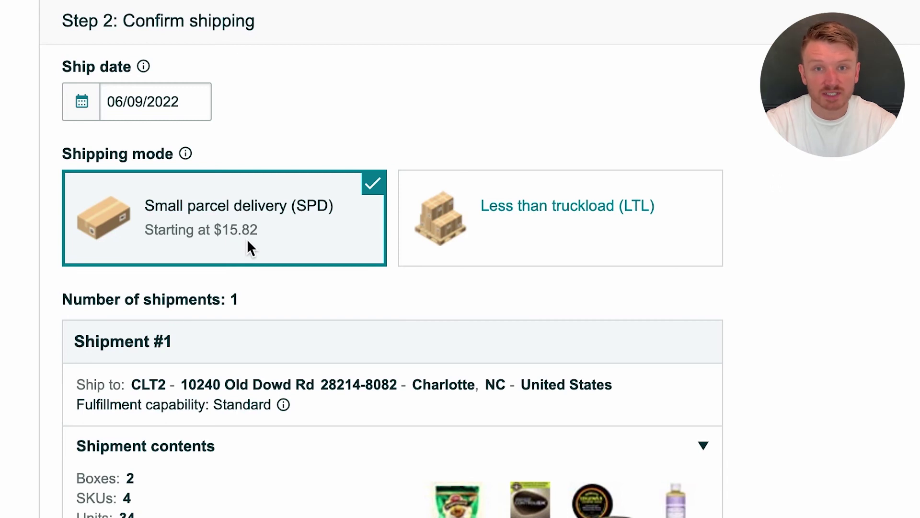
- Review the shipment contents and UPS partnered carrier fees, then accept the charges and confirm shipping
{"action": "scroll", "coordinate": [246, 238], "scroll_direction": "down", "scroll_amount": 5}
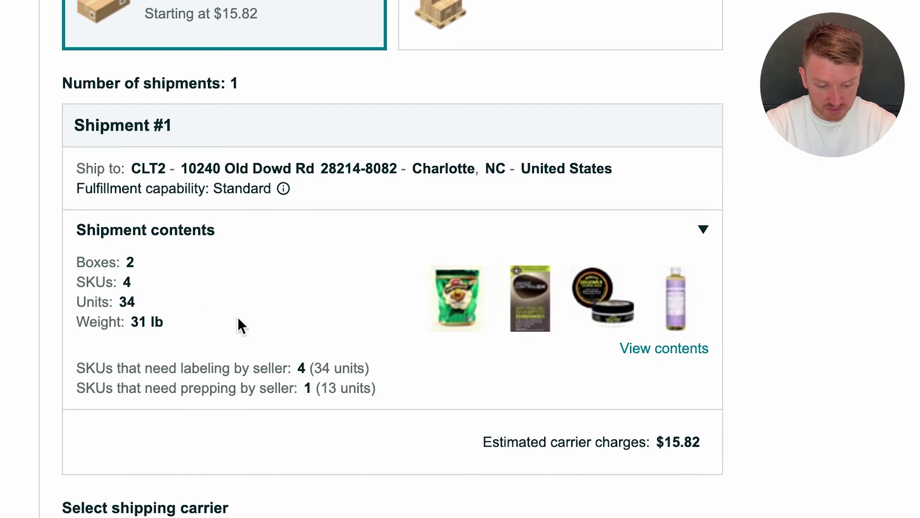
{"action": "scroll", "coordinate": [225, 316], "scroll_direction": "down", "scroll_amount": 1}
{"action": "scroll", "coordinate": [288, 258], "scroll_direction": "down", "scroll_amount": 3}
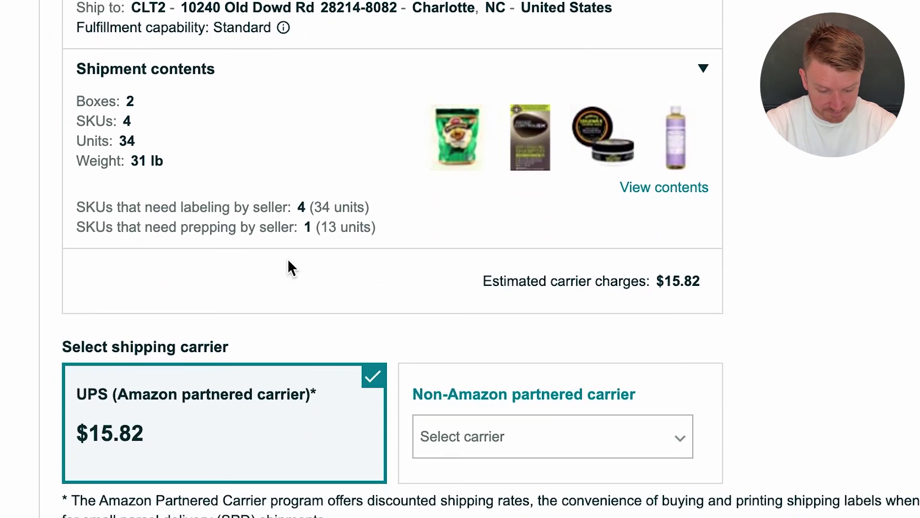
{"action": "scroll", "coordinate": [187, 425], "scroll_direction": "down", "scroll_amount": 1}
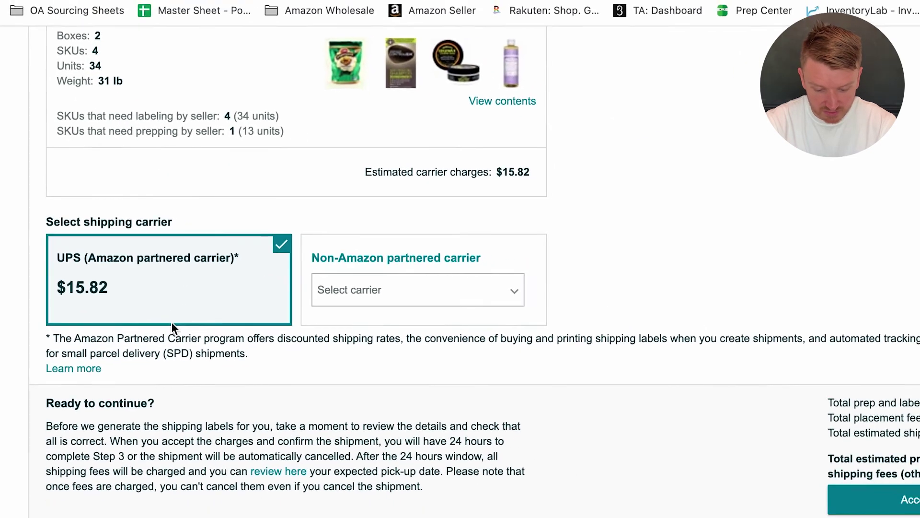
{"action": "scroll", "coordinate": [548, 350], "scroll_direction": "down", "scroll_amount": 1}
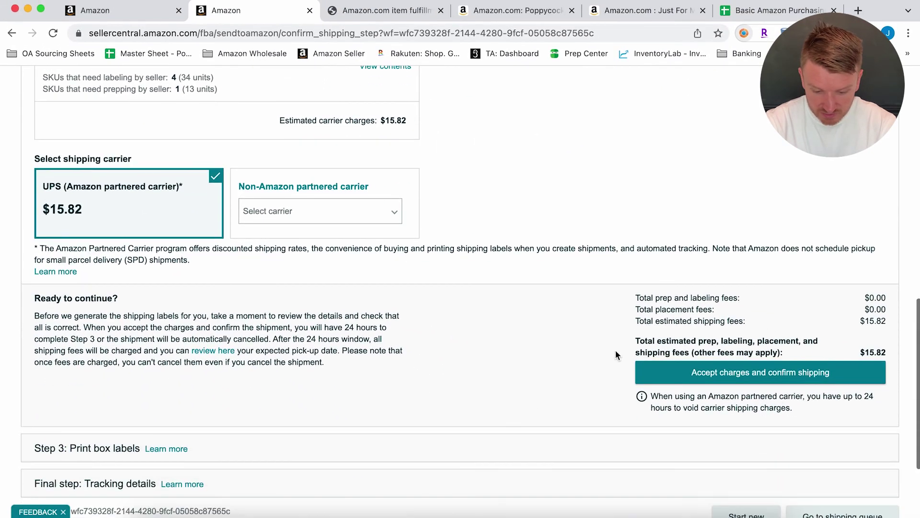
{"action": "left_click", "coordinate": [688, 376]}
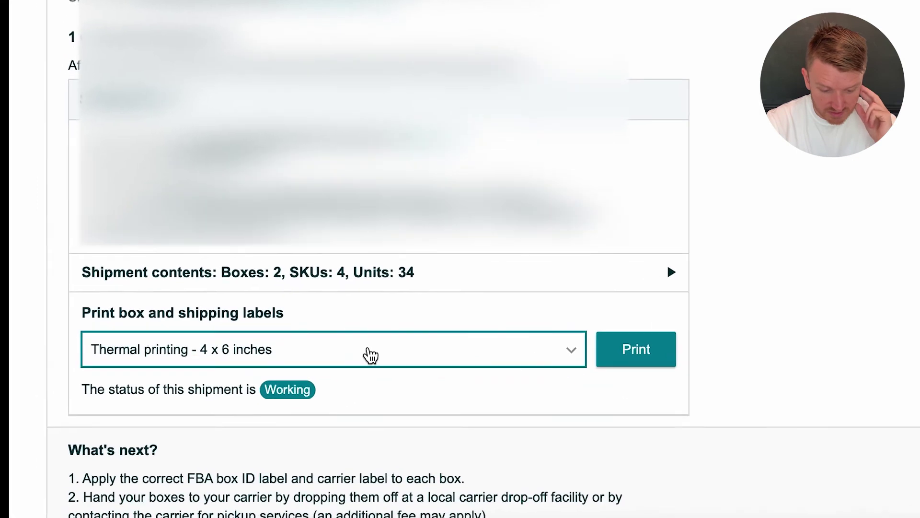
- Generate the box and shipping labels in 8.5" X 5.5" (US Letter) format and look through the resulting label PDF
{"action": "left_click", "coordinate": [257, 346]}
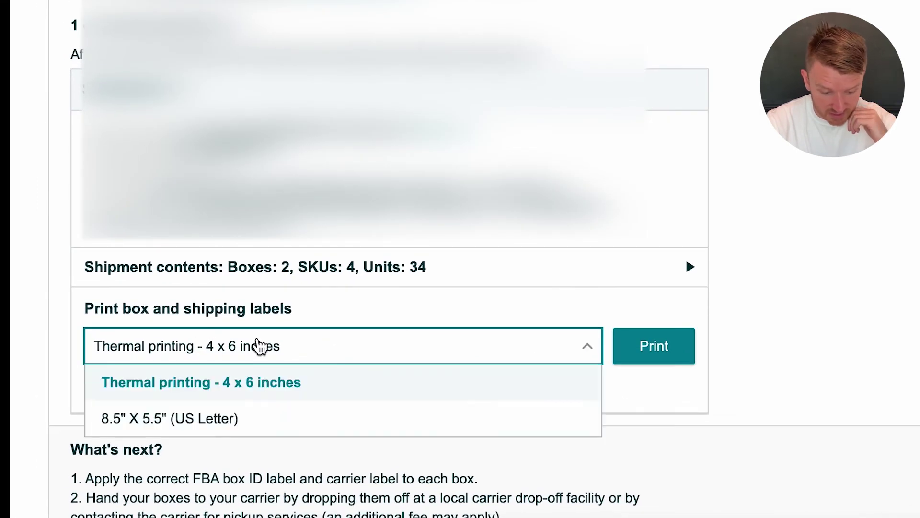
{"action": "left_click", "coordinate": [232, 415]}
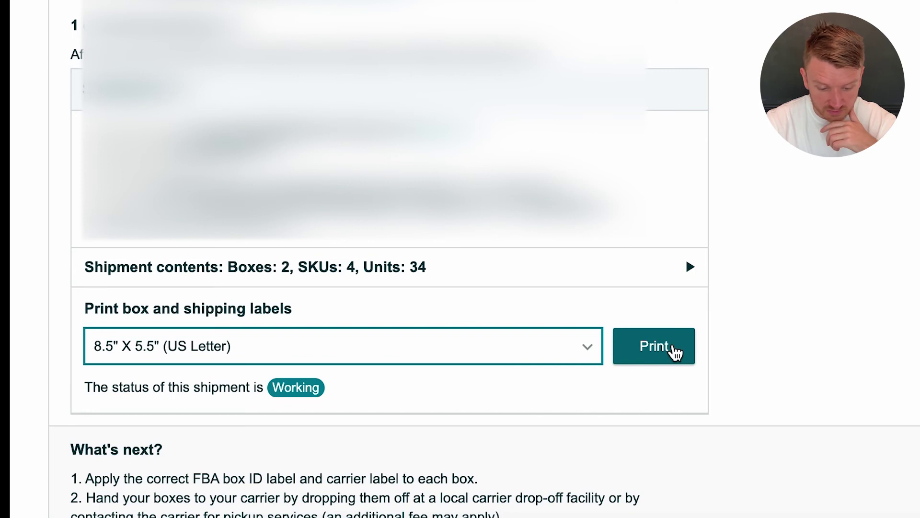
{"action": "left_click", "coordinate": [675, 351]}
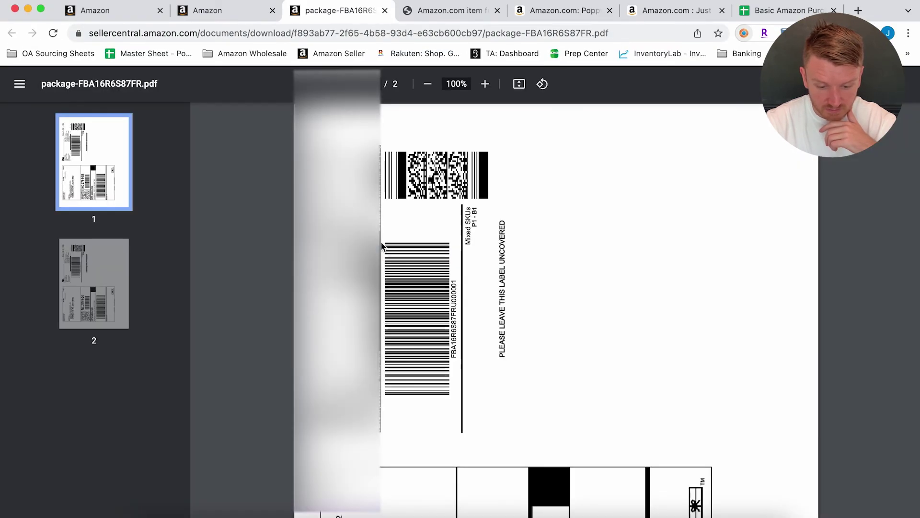
{"action": "scroll", "coordinate": [382, 247], "scroll_direction": "down", "scroll_amount": 3}
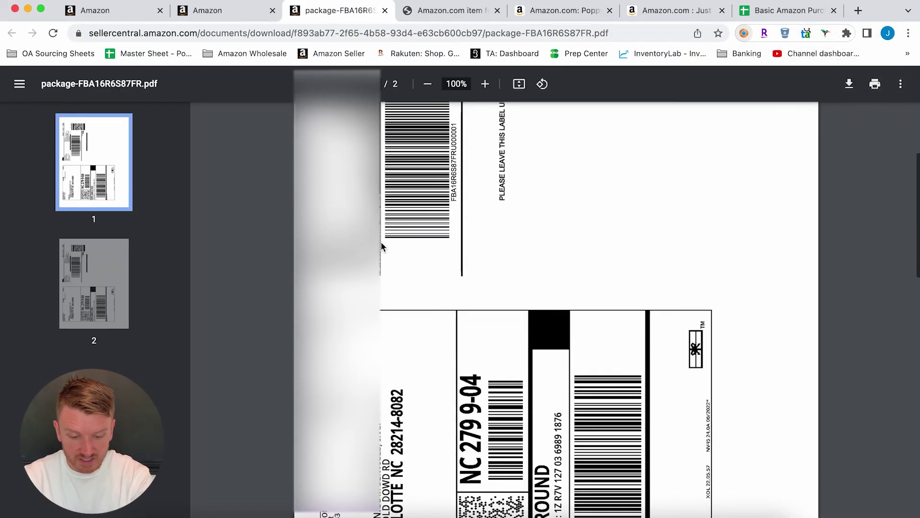
{"action": "scroll", "coordinate": [382, 245], "scroll_direction": "down", "scroll_amount": 2}
{"action": "scroll", "coordinate": [433, 312], "scroll_direction": "down", "scroll_amount": 2}
{"action": "scroll", "coordinate": [434, 313], "scroll_direction": "up", "scroll_amount": 2}
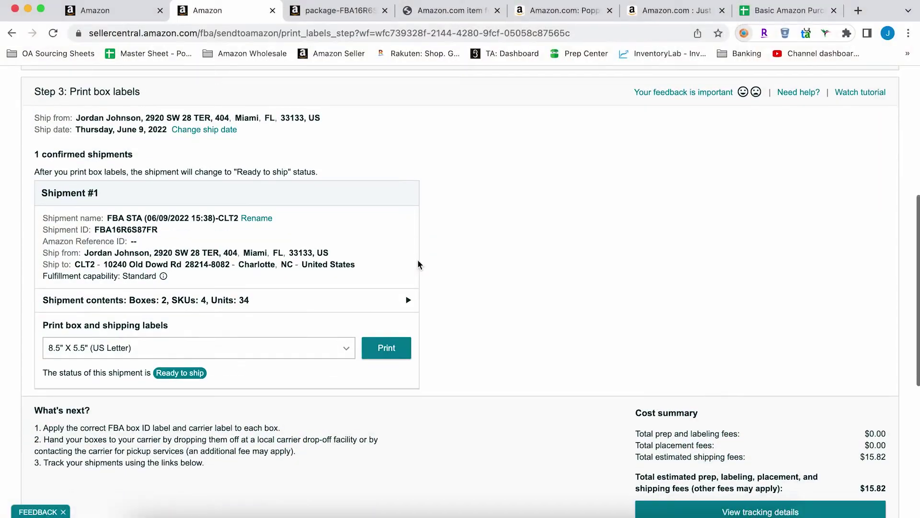
- Proceed from the printed box labels to the shipment's tracking details and review the tracking IDs of both boxes
{"action": "scroll", "coordinate": [418, 260], "scroll_direction": "down", "scroll_amount": 2}
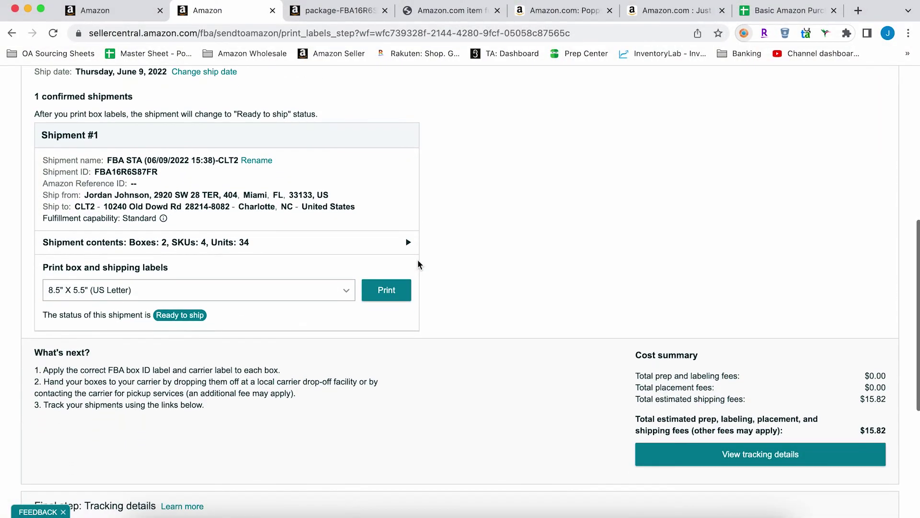
{"action": "scroll", "coordinate": [499, 360], "scroll_direction": "down", "scroll_amount": 4}
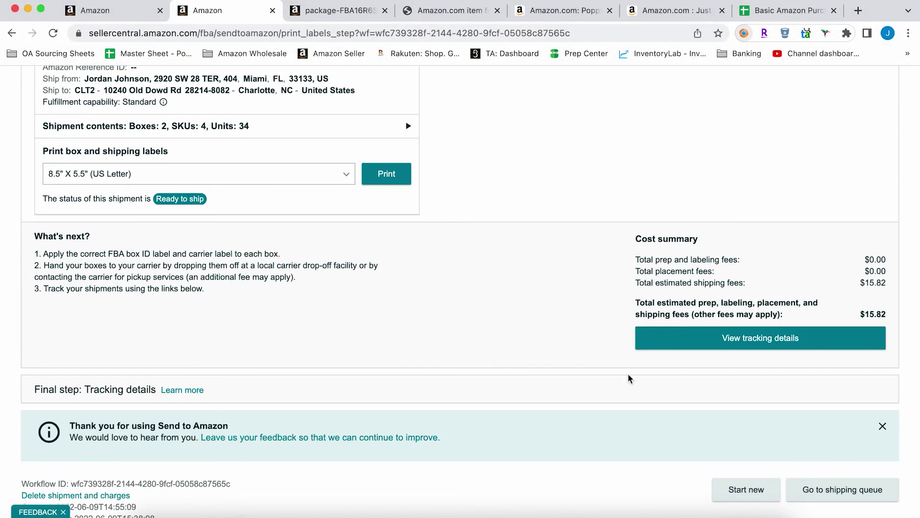
{"action": "left_click", "coordinate": [716, 341]}
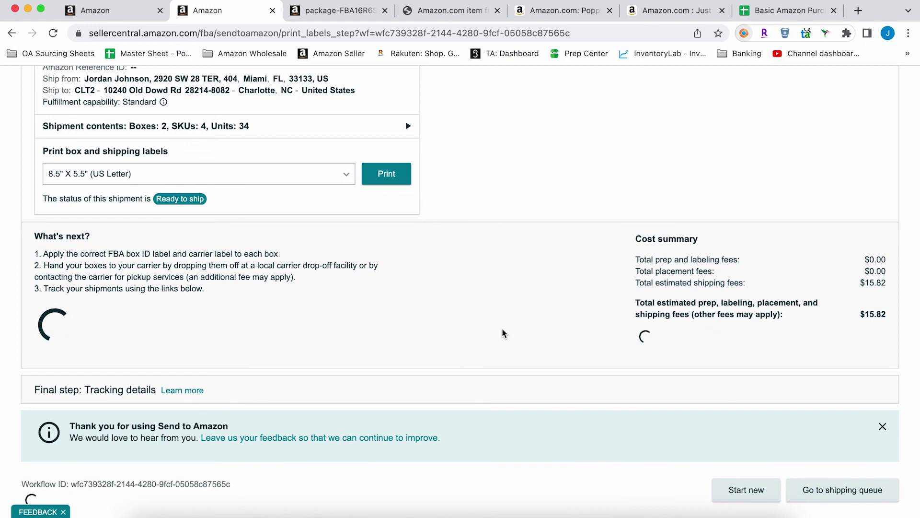
{"action": "scroll", "coordinate": [429, 334], "scroll_direction": "down", "scroll_amount": 1}
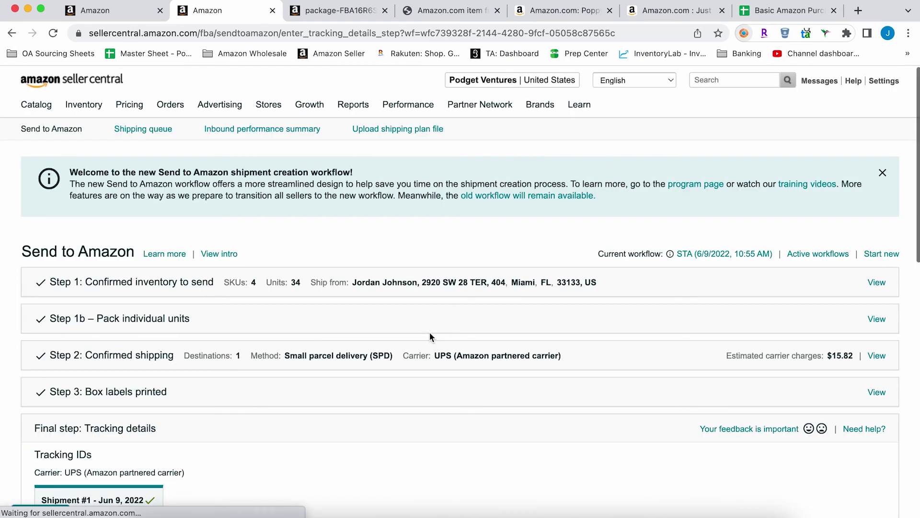
{"action": "scroll", "coordinate": [429, 336], "scroll_direction": "down", "scroll_amount": 5}
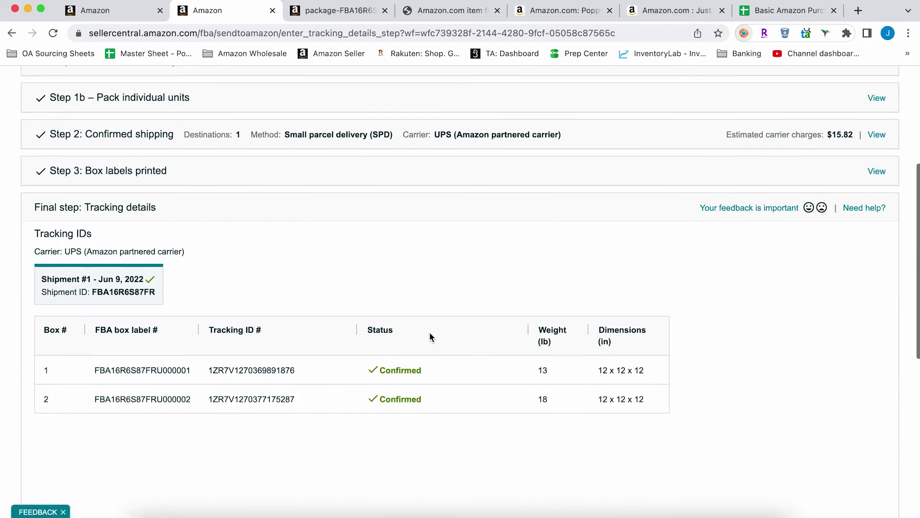